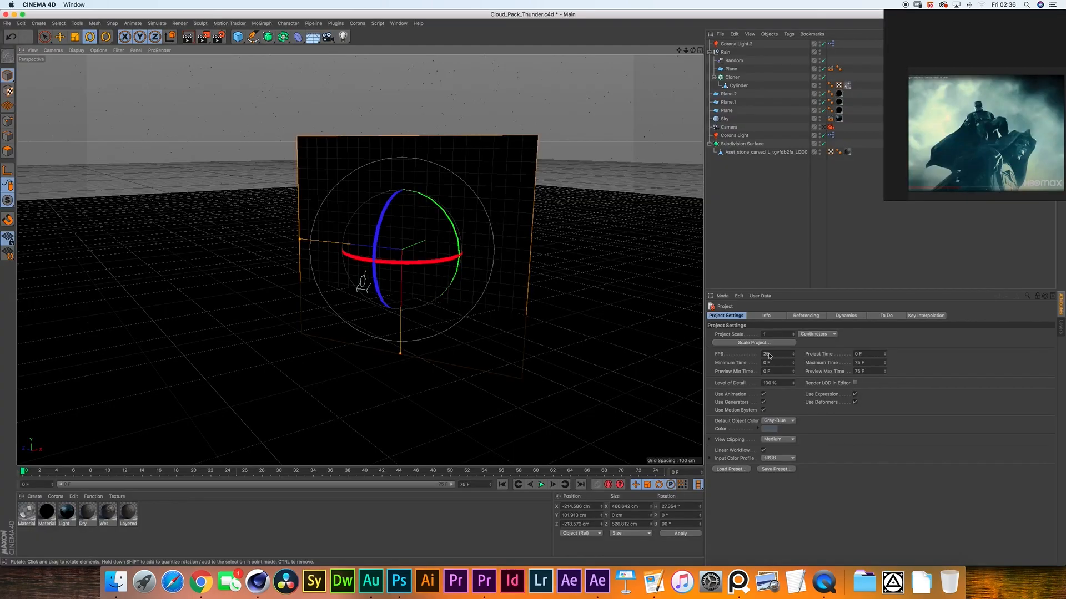
Step: Turn on X-Ray in the basic properties of the Plane.2 object
left_click(750, 315)
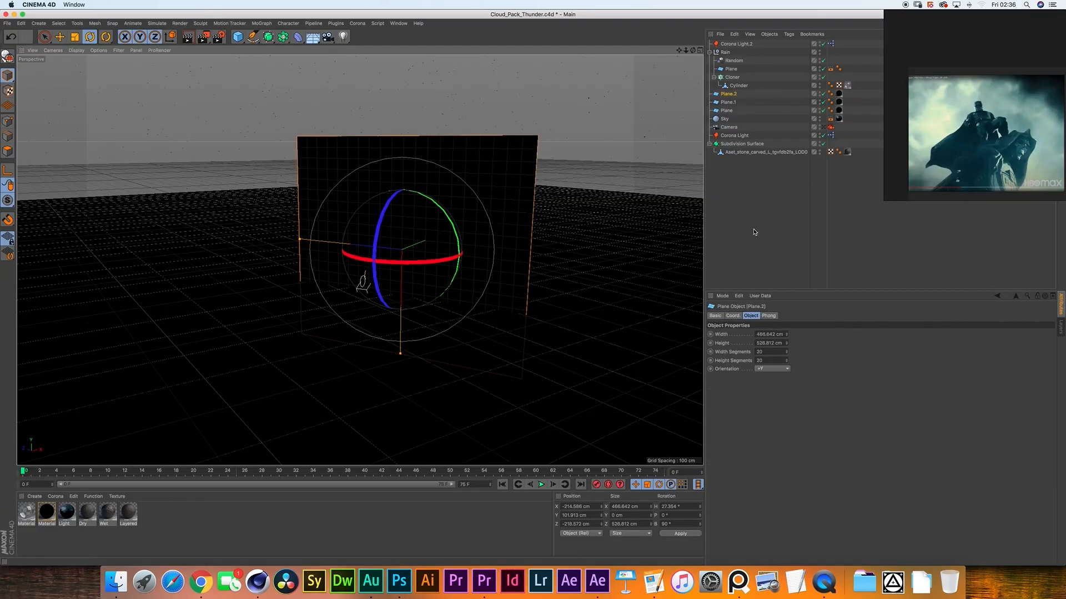
left_click(715, 315)
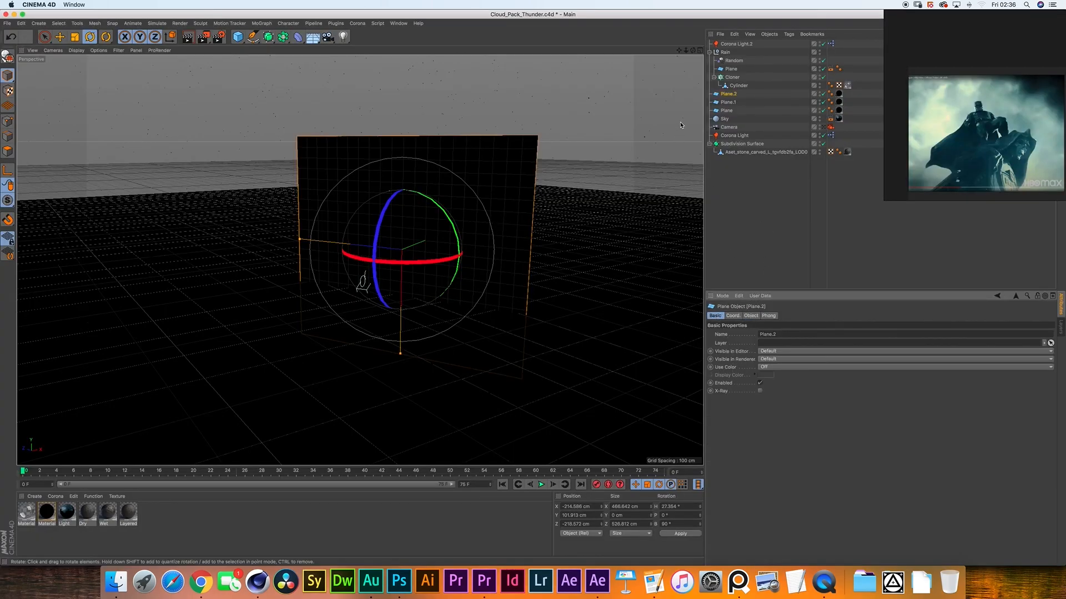
left_click(760, 390)
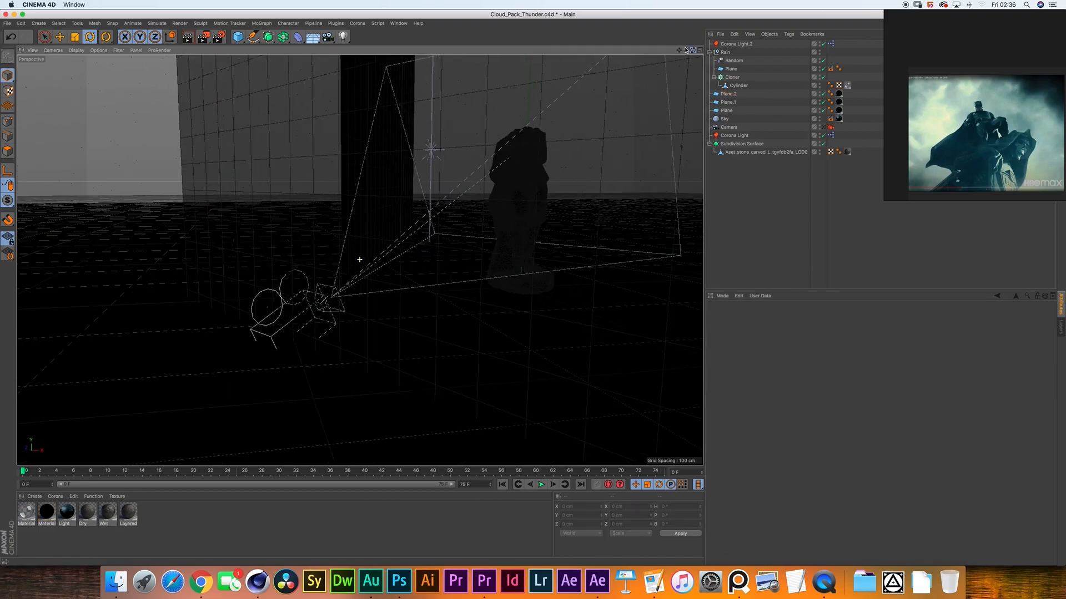
Step: Select the scene camera and show its object properties, such as focal length and sensor size
left_click_drag(693, 50, 646, 47)
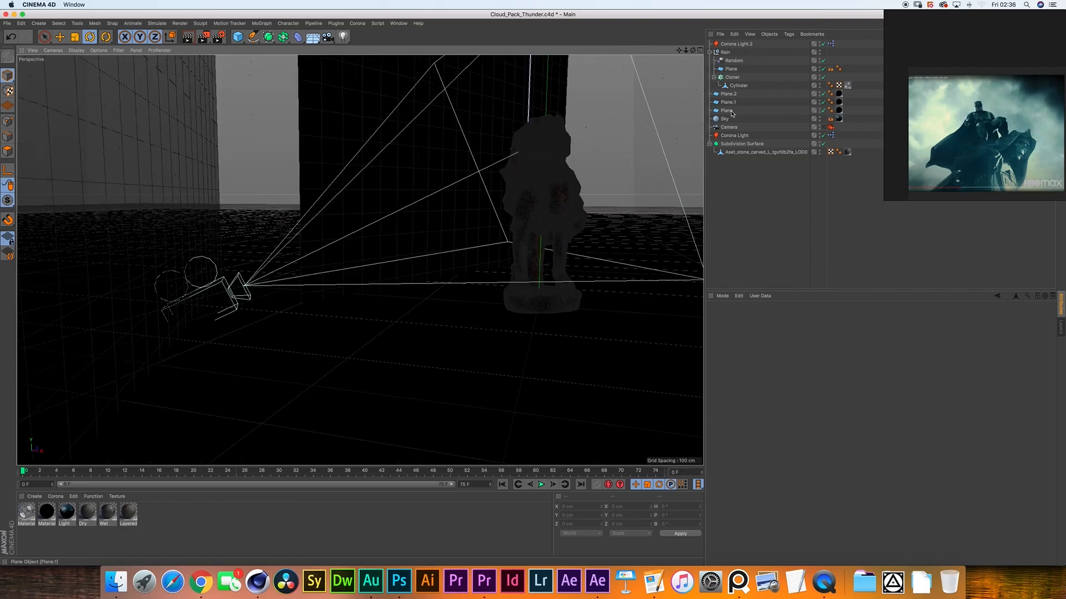
left_click(729, 128)
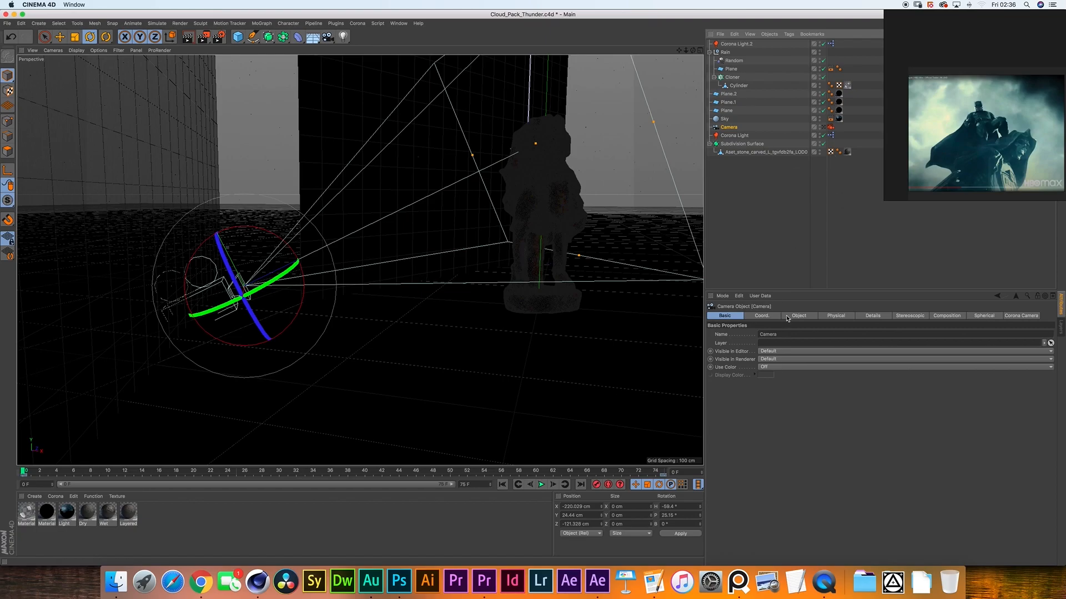
left_click(794, 316)
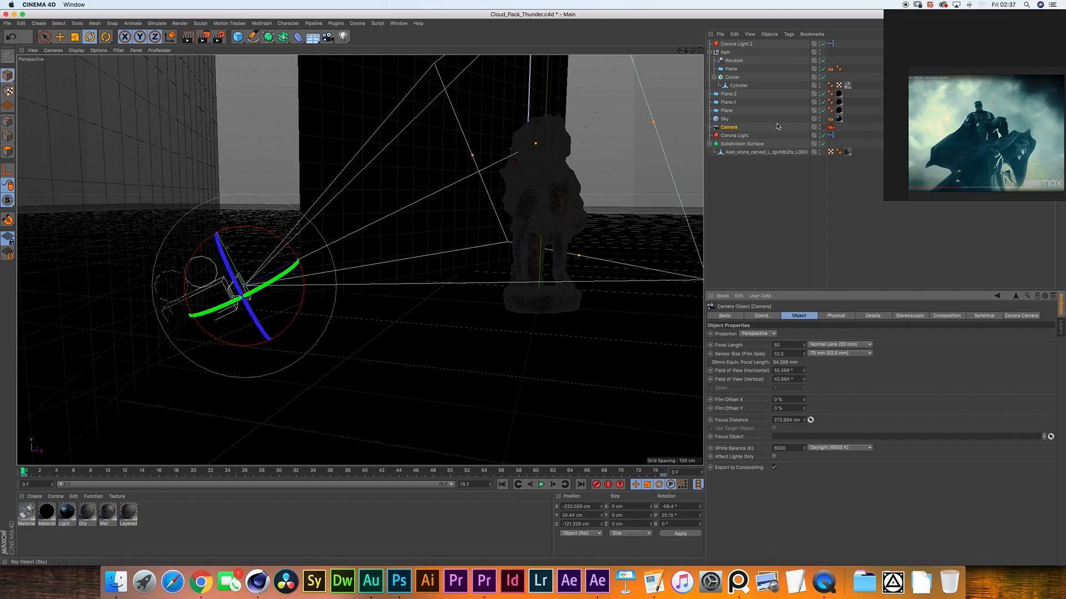
Step: Look through the scene camera and review the exposure, tone mapping, bloom and sharpening settings of its Corona Camera tag
left_click(832, 129)
left_click(832, 127)
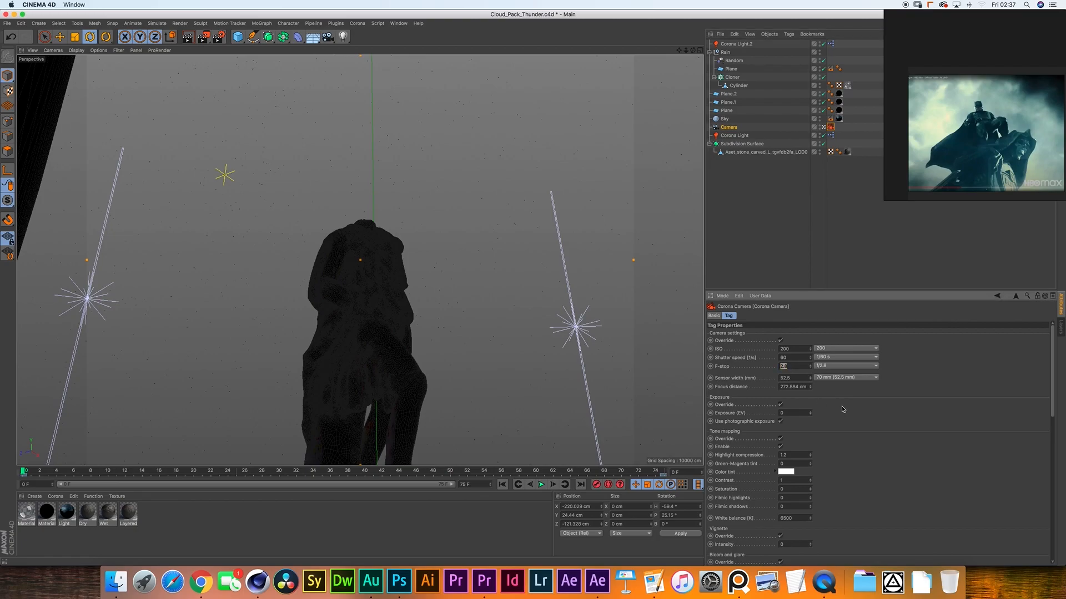
double_click(796, 358)
left_click(850, 411)
scroll(863, 445, "down", 3)
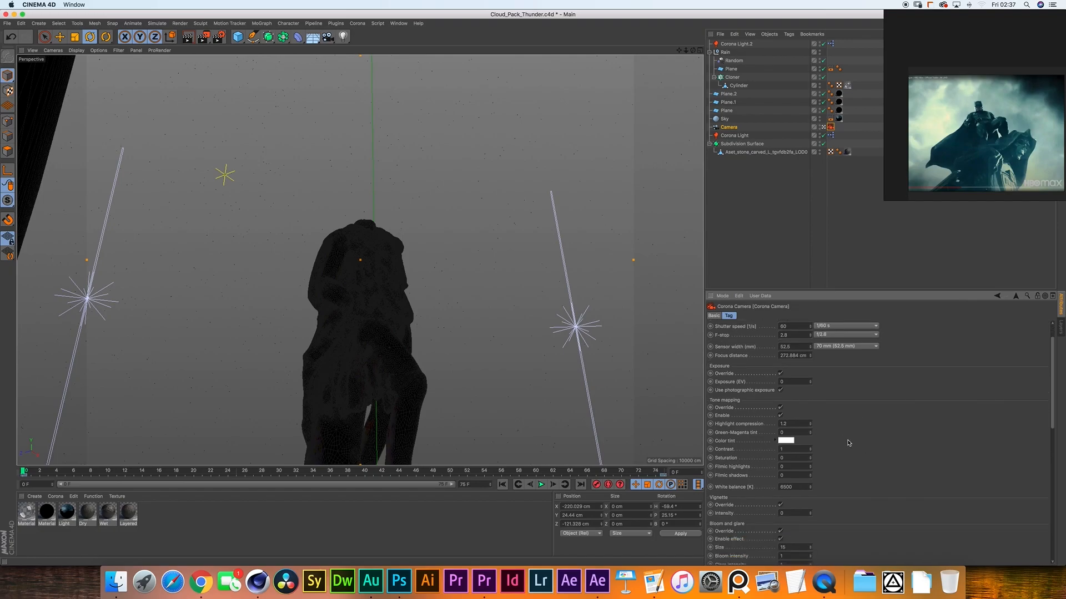
scroll(848, 442, "down", 10)
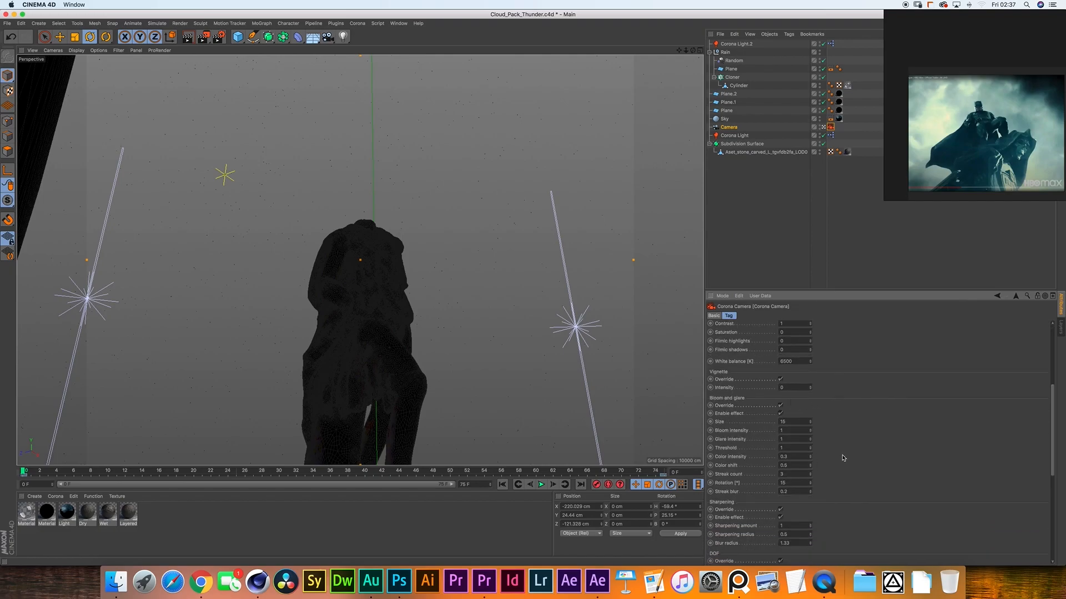
scroll(852, 478, "down", 10)
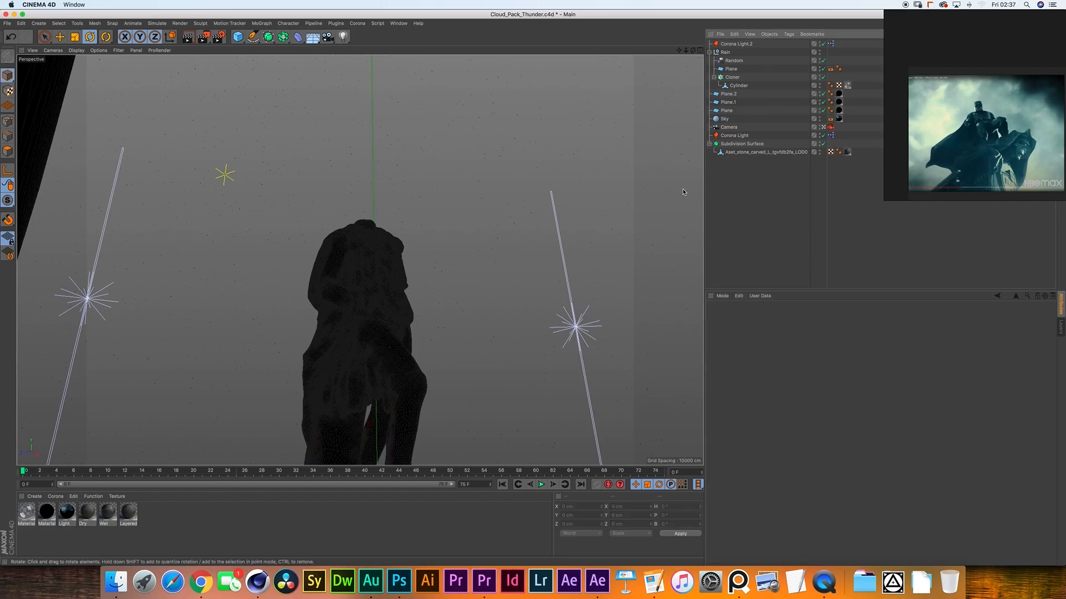
Step: Select the lower Corona Light in the object list and scrub to frame 28 to examine its keyframed intensity
left_click(735, 135)
left_click(581, 347)
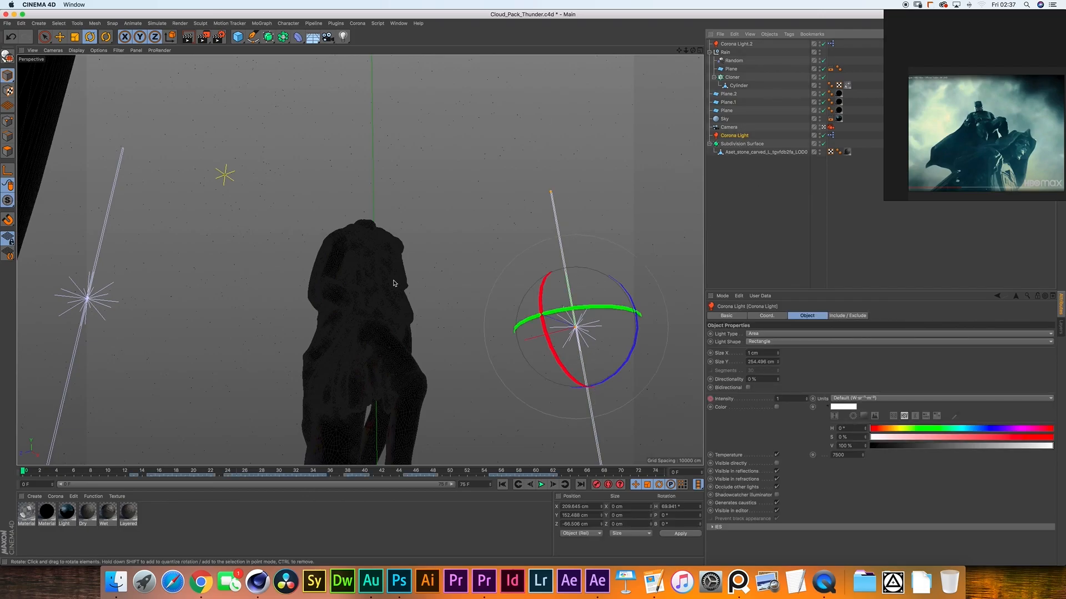
left_click(159, 473)
left_click(155, 472)
left_click(136, 473)
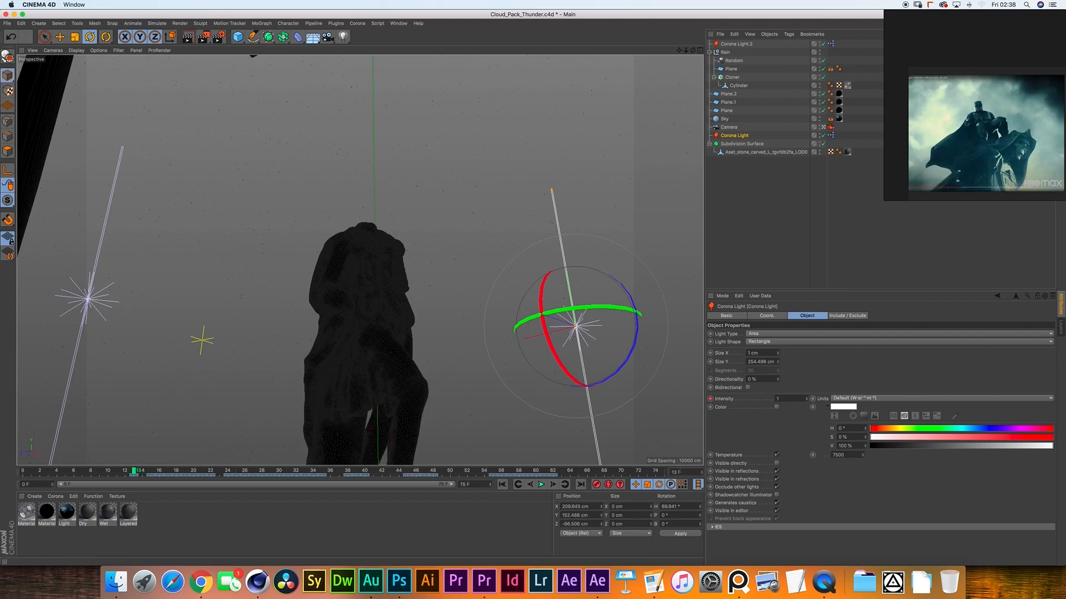
left_click(229, 473)
left_click_drag(227, 471, 262, 472)
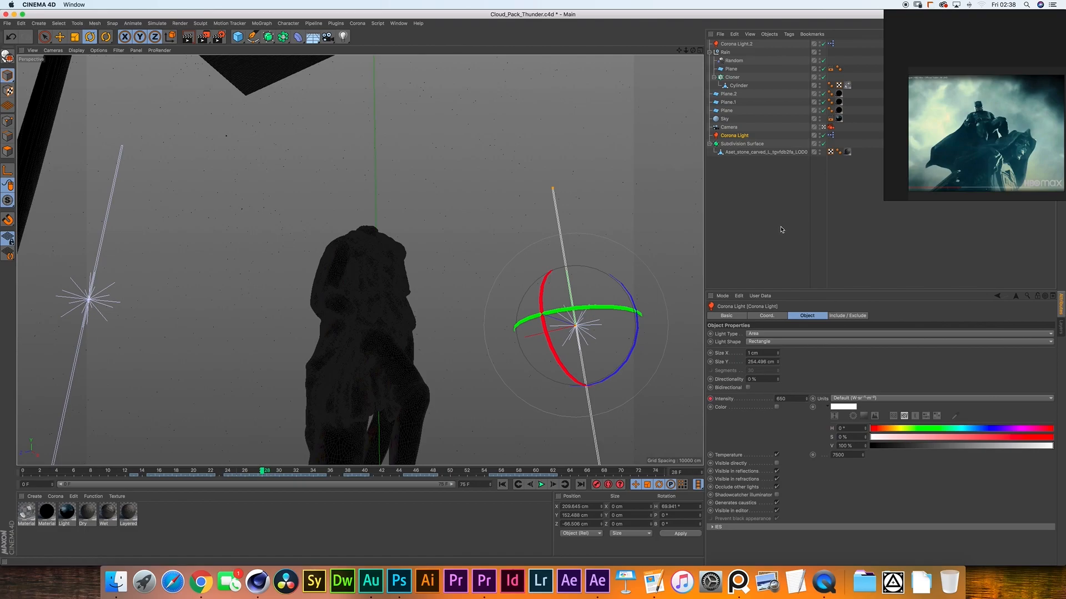
Step: Deselect the light and preview the scene animation, scrubbing through to frame 73
left_click(752, 167)
left_click(541, 484)
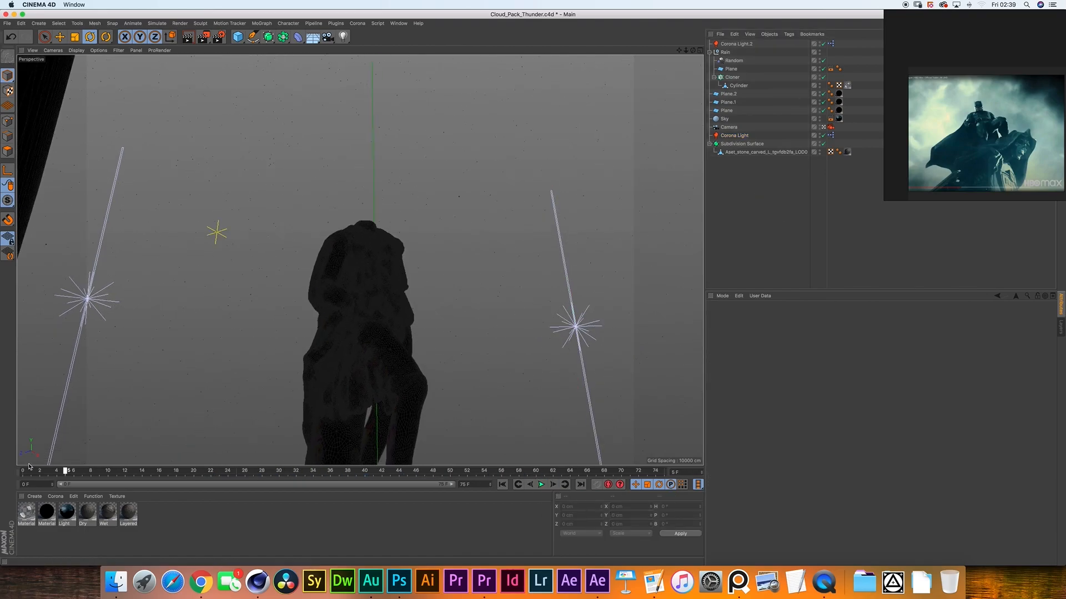
left_click_drag(64, 471, 648, 420)
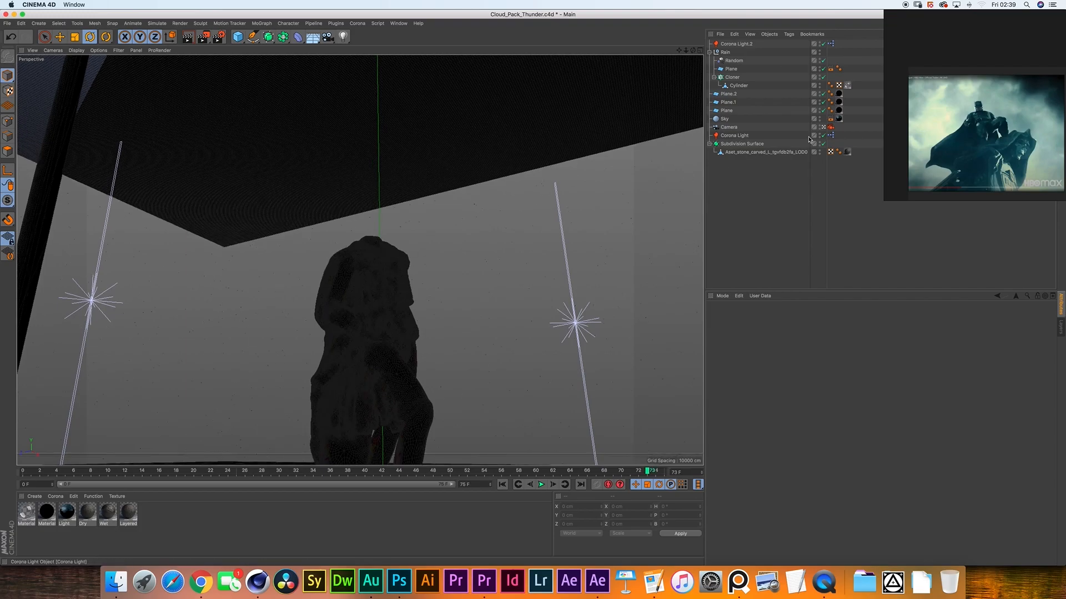
Step: Select the Rain group to highlight it in the viewport, then deselect it and collapse its hierarchy
left_click(725, 53)
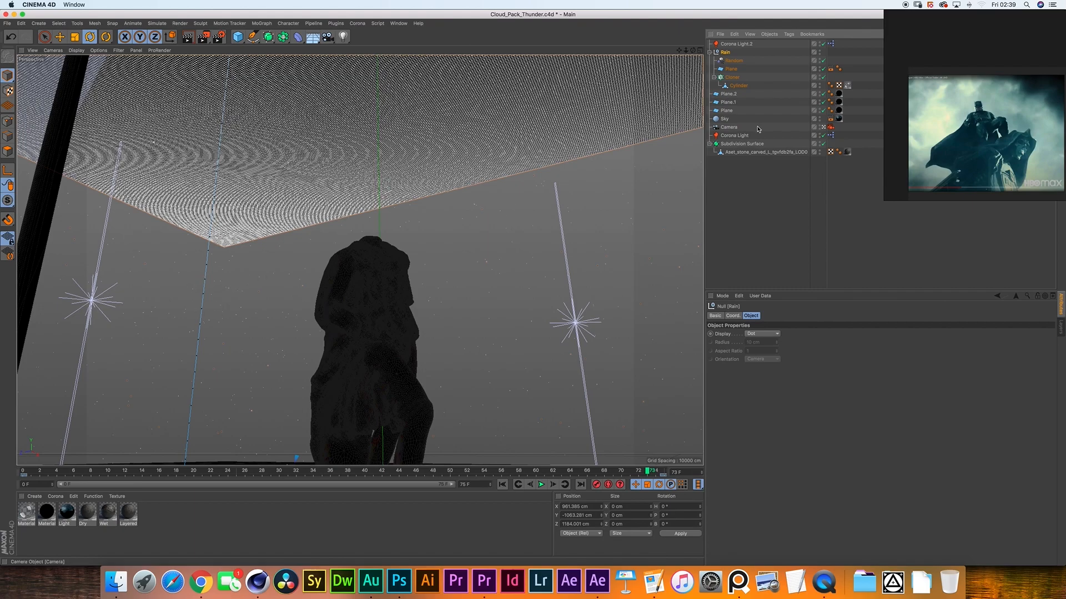
left_click(744, 159)
left_click(710, 52)
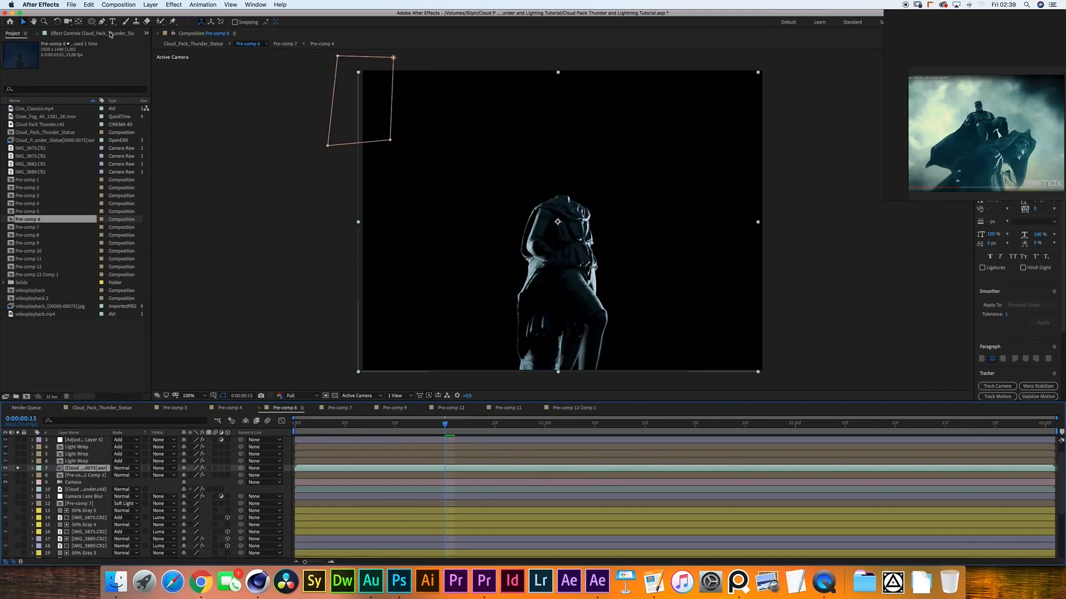
Step: Show the effect controls of the rendered statue EXR layer and of the Cloud Pack Thunder.c4d layer
left_click(110, 35)
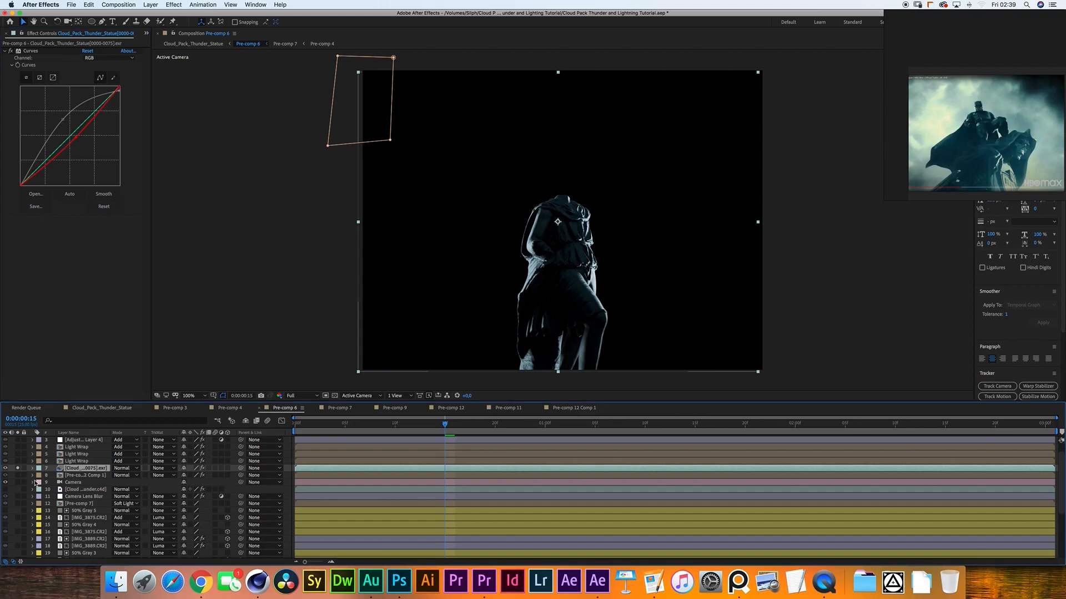
left_click(73, 489)
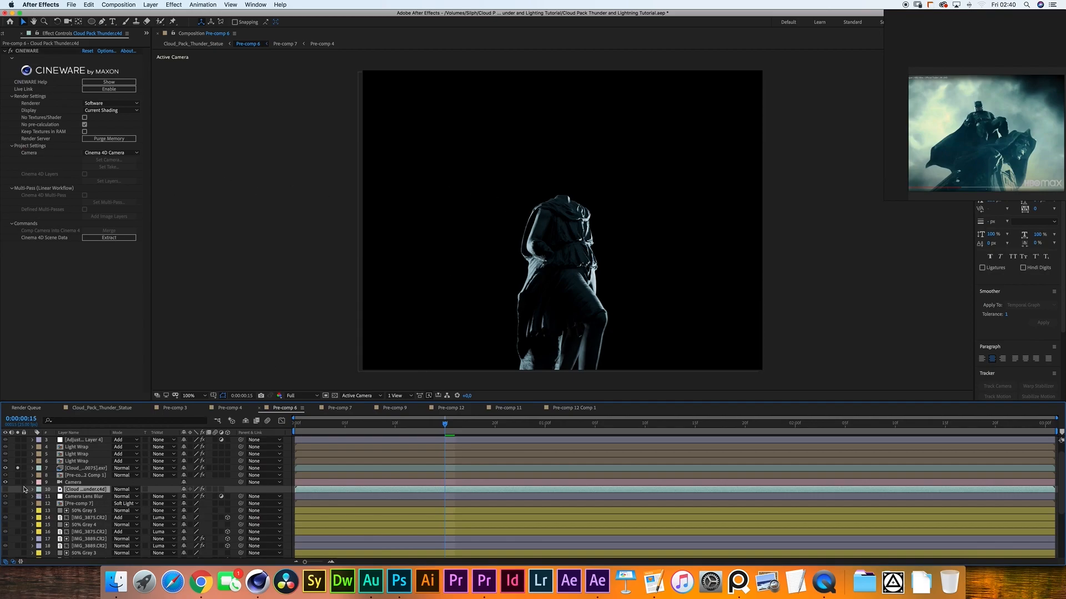
Step: Solo the Camera layer and the bottommost IMG_3875.CR2 cloud layer in Pre-comp 6
left_click(48, 482)
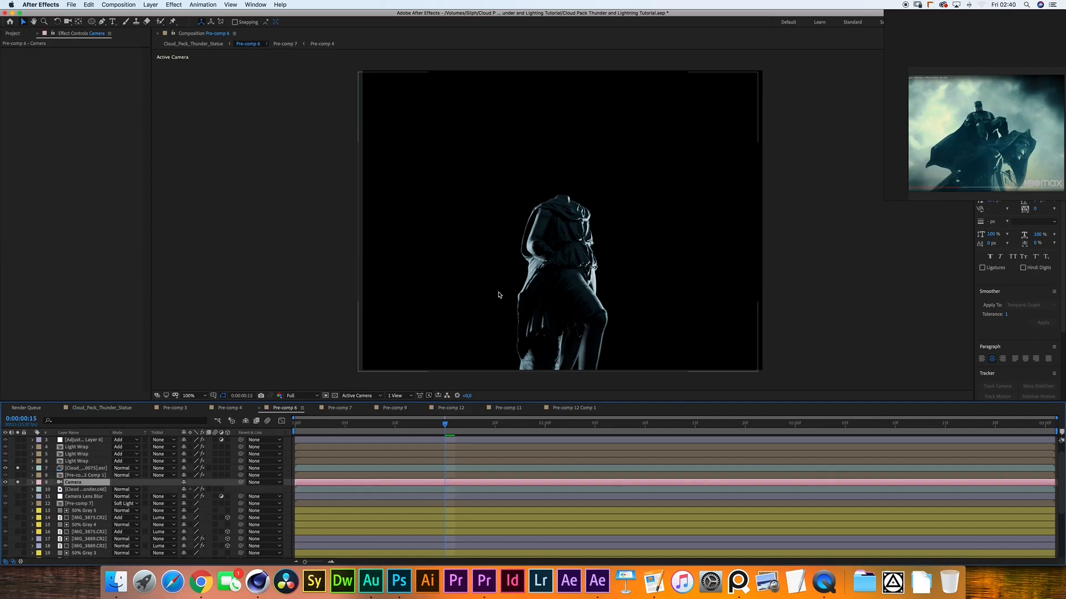
scroll(83, 511, "down", 3)
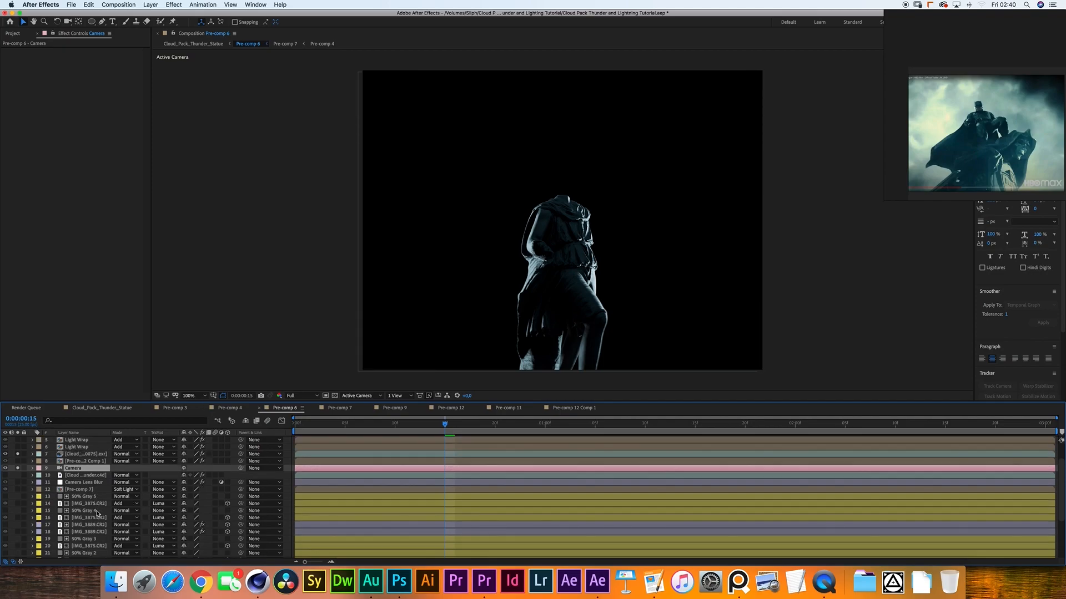
scroll(75, 506, "down", 2)
scroll(92, 516, "down", 2)
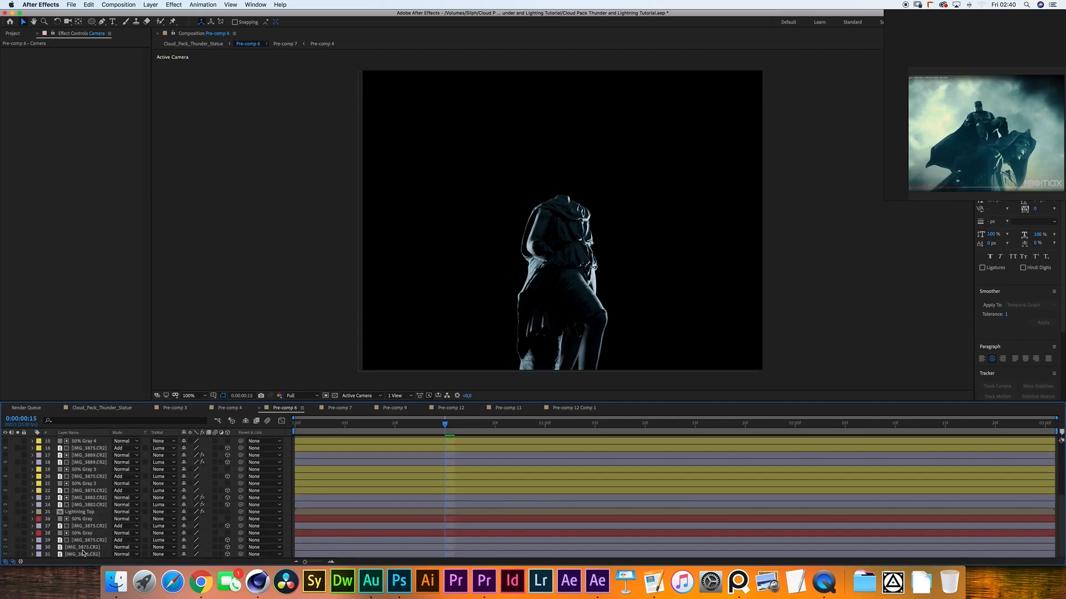
left_click(81, 553)
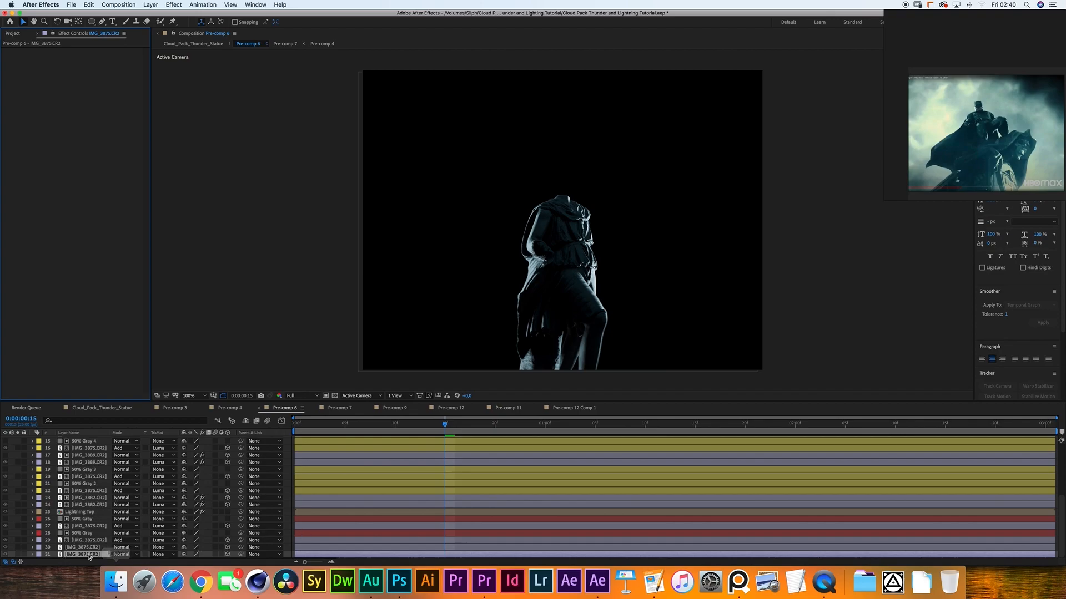
left_click(18, 554)
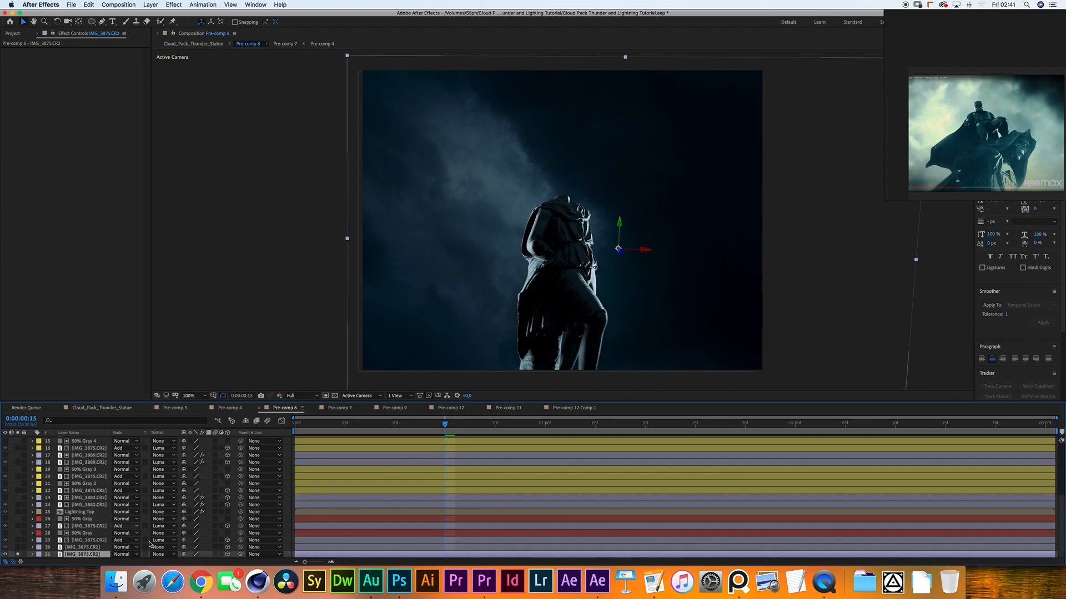
Step: Solo the second IMG_3875.CR2 cloud layer, number 30, and display its mask properties and mask outline
left_click(78, 548)
key("m")
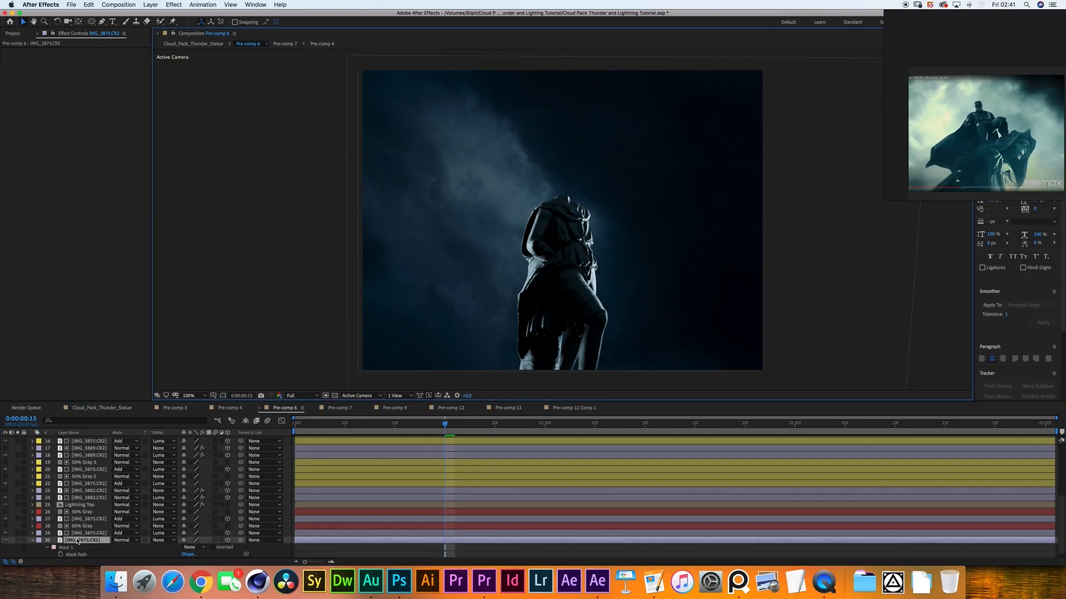
left_click(17, 540)
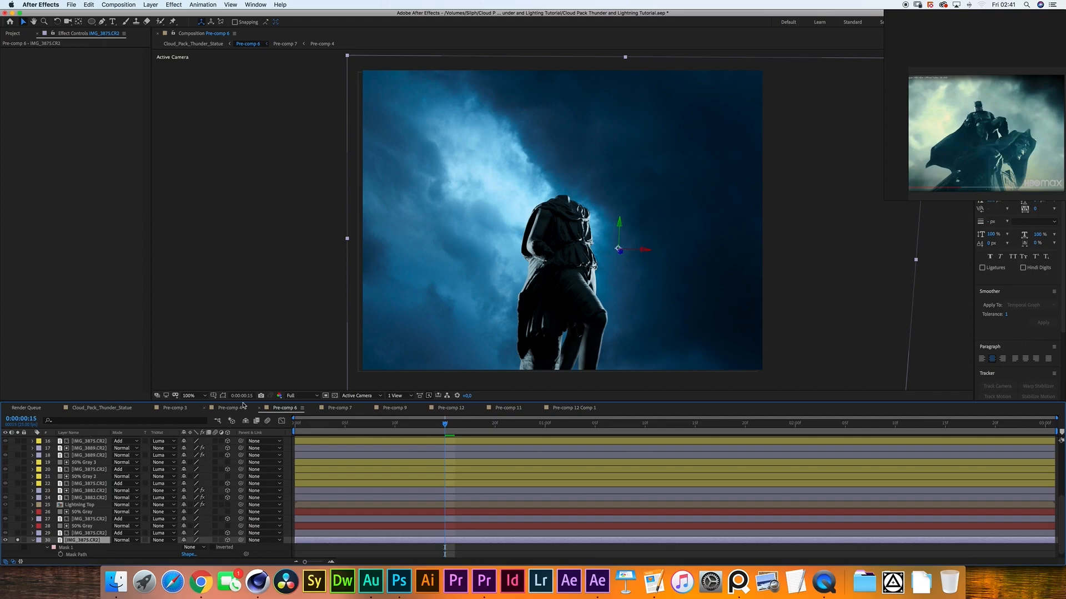
left_click(223, 396)
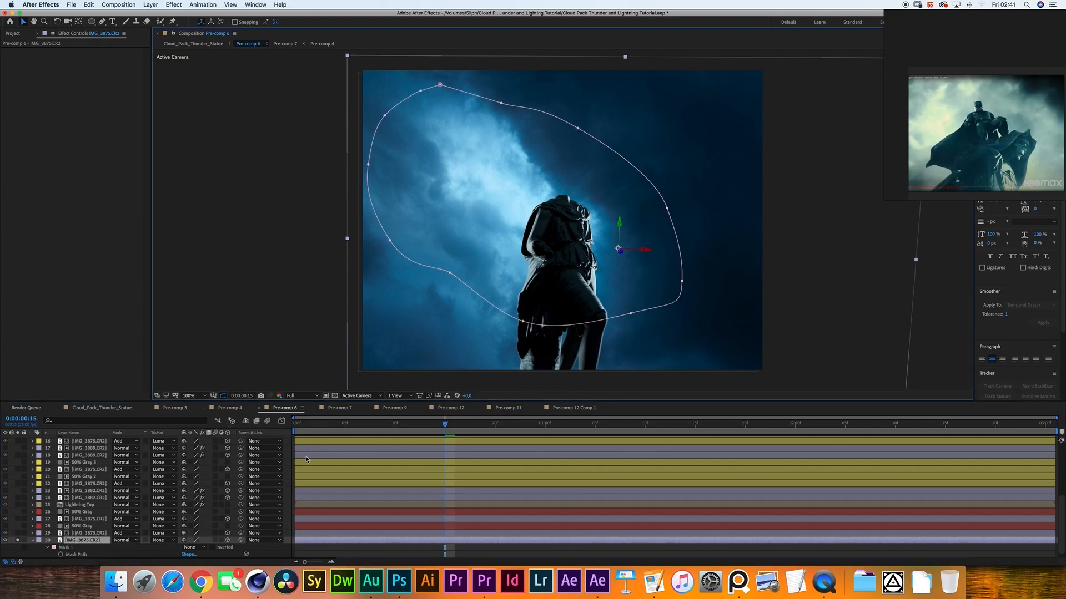
Step: Set the mode of Mask 1 on the upper IMG_3875.CR2 cloud layer to Add
left_click(199, 548)
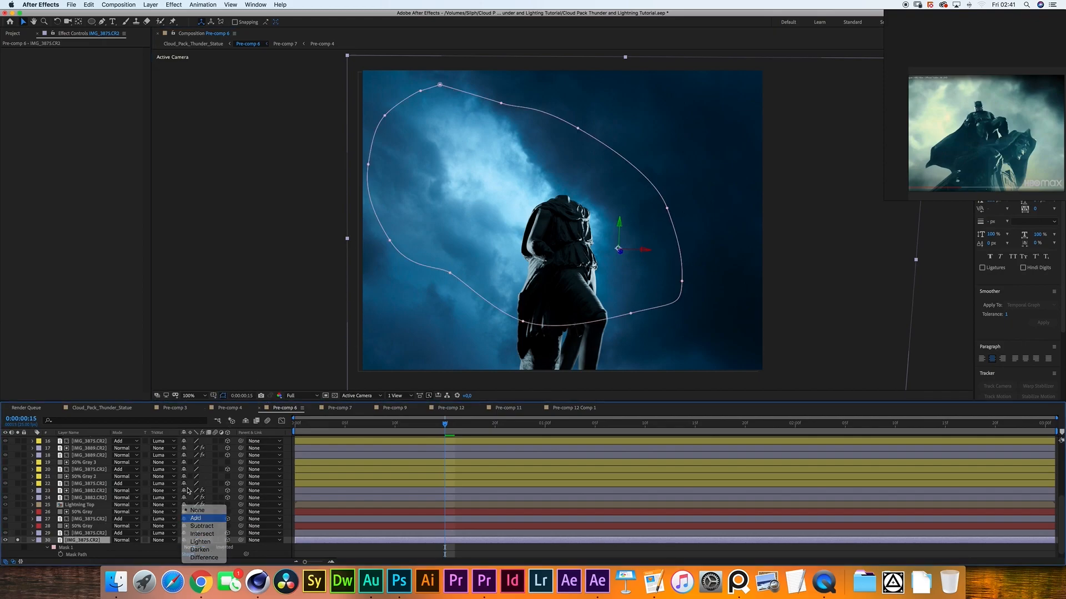
key("Return")
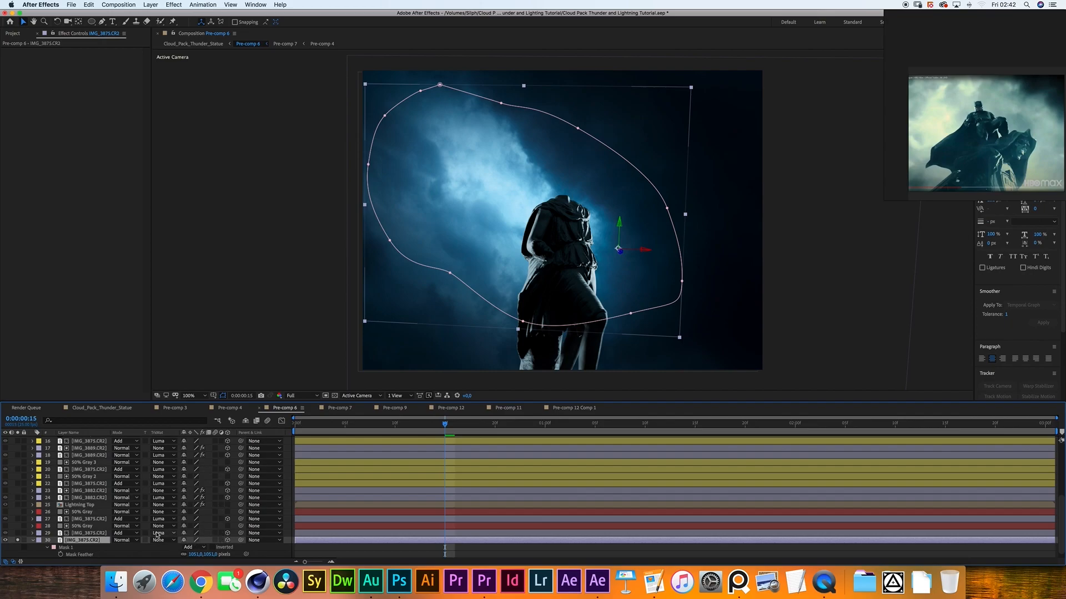
left_click(149, 548)
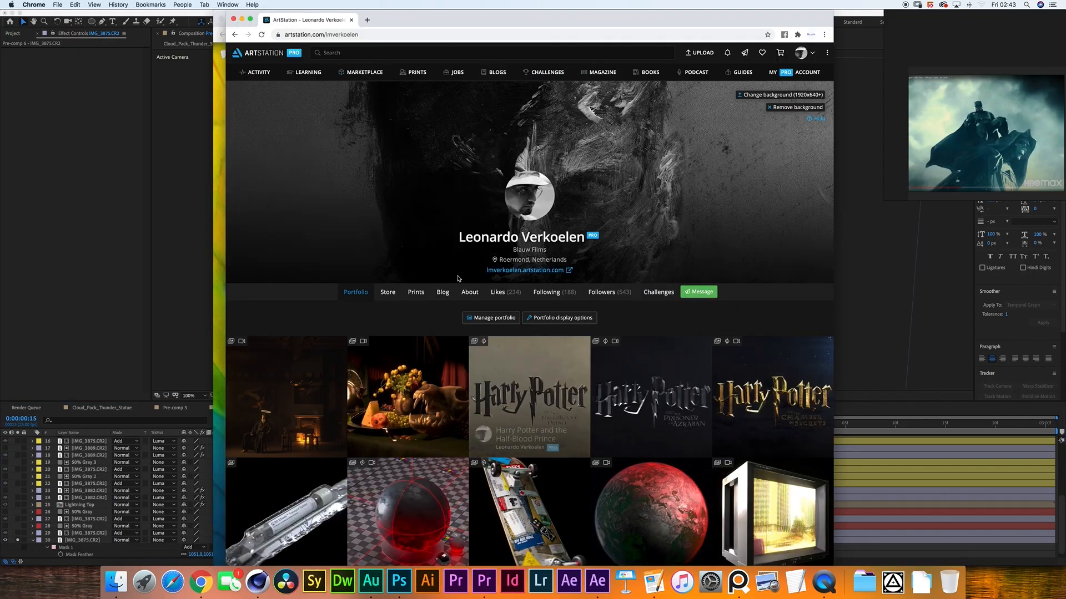
Step: Browse the asset packs in the ArtStation profile's store and open the 90+ Overcast RAW Cloud Pack page
left_click(389, 293)
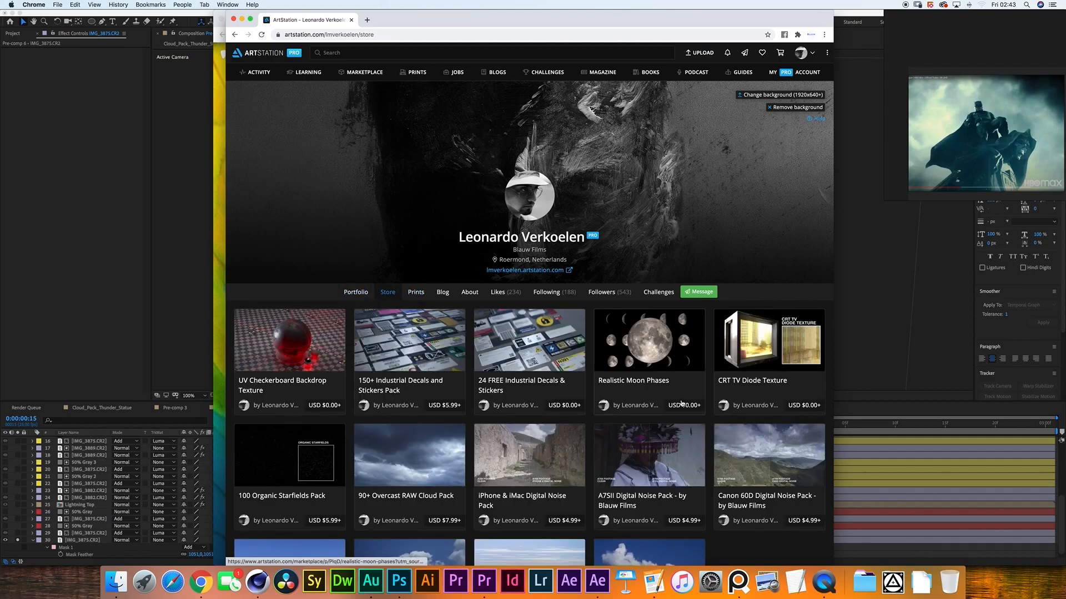
scroll(682, 403, "down", 3)
scroll(682, 403, "up", 2)
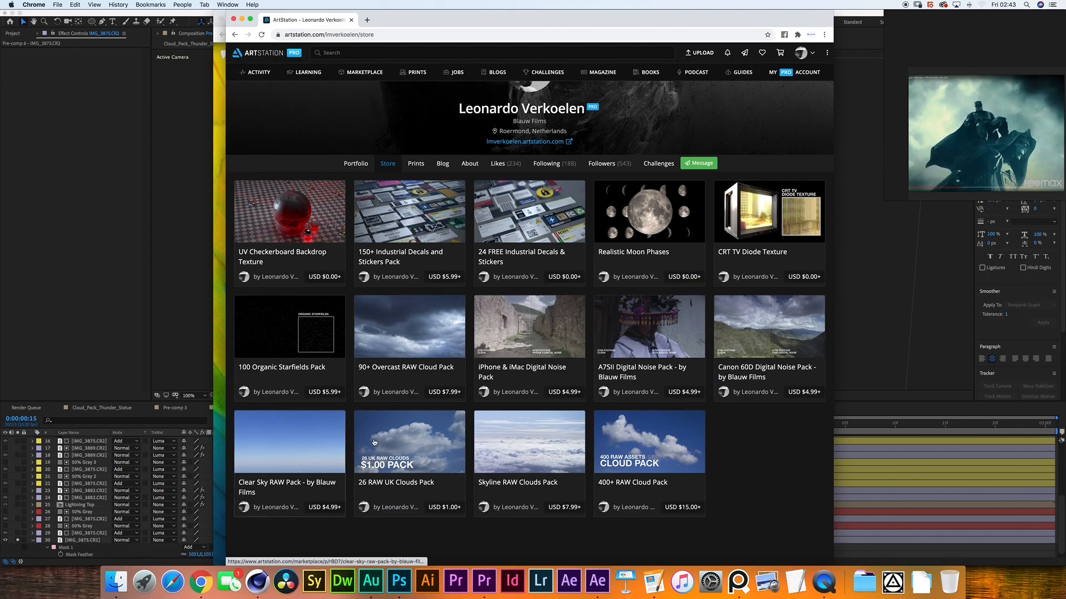
scroll(734, 449, "up", 1)
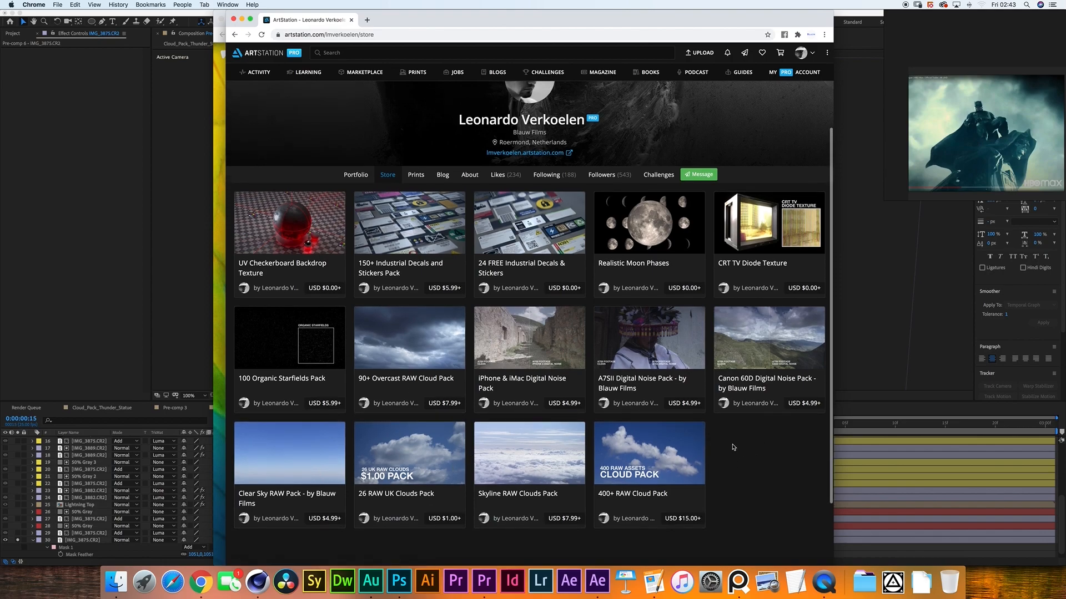
scroll(739, 477, "up", 1)
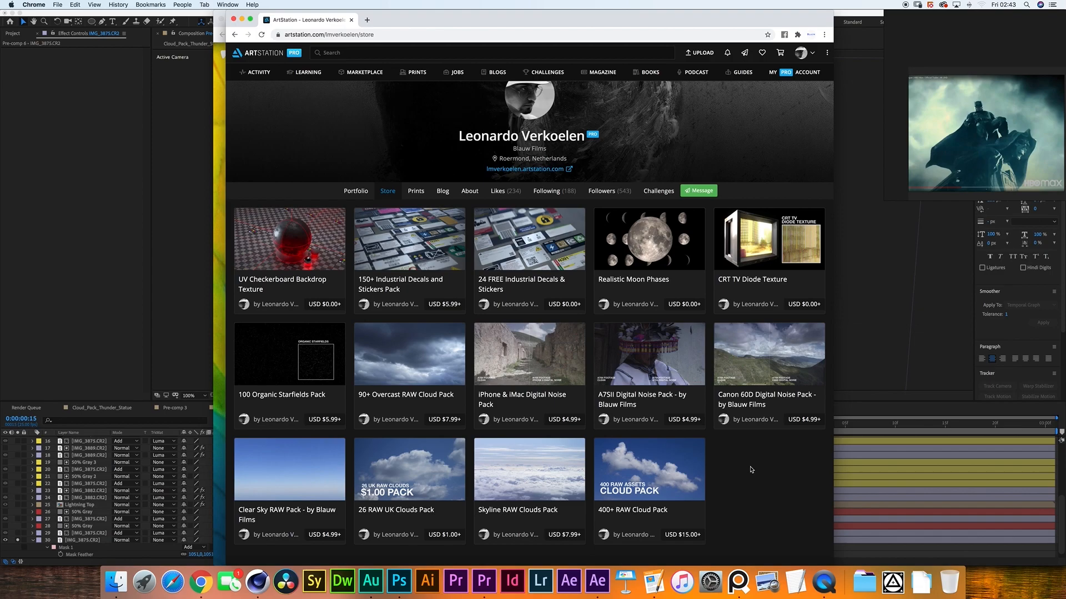
left_click(417, 367)
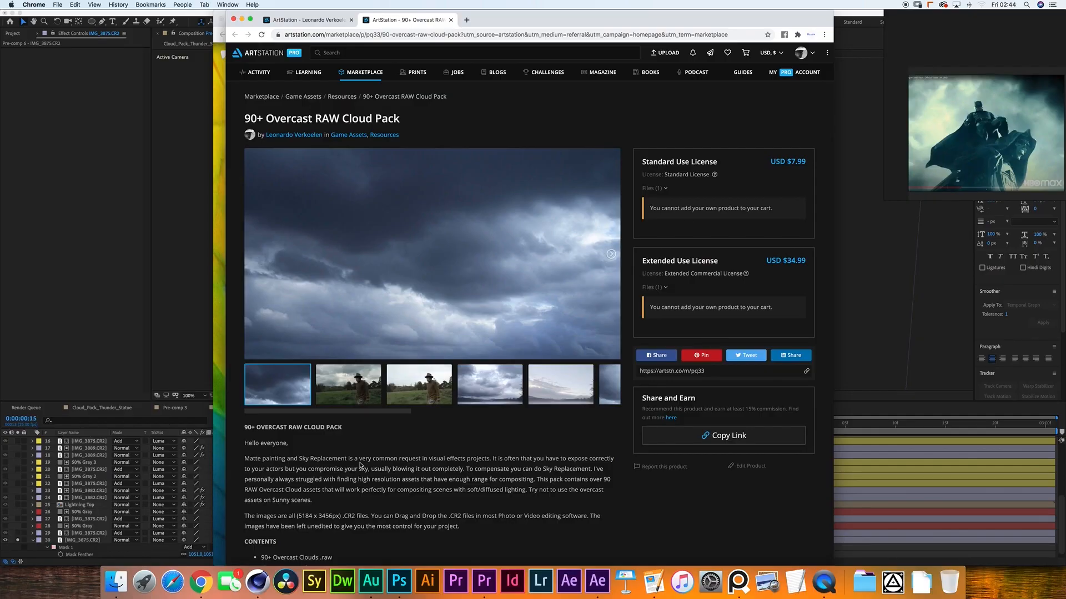
Step: Return to After Effects and display the opacity keyframes of IMG_3875.CR2 cloud layer 30 in Pre-comp 6
left_click(109, 553)
left_click(81, 540)
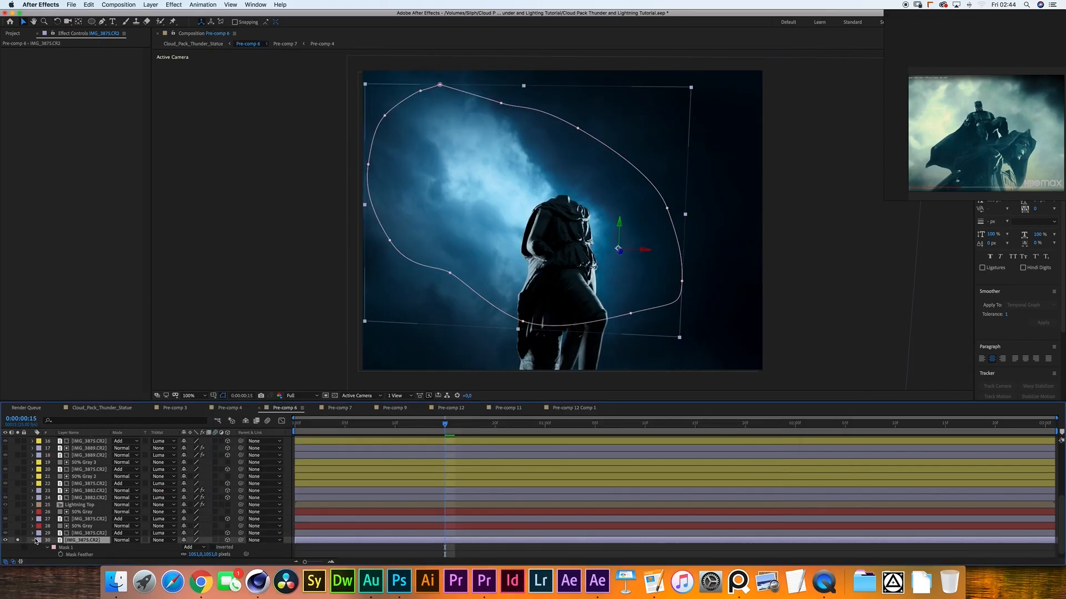
key("t")
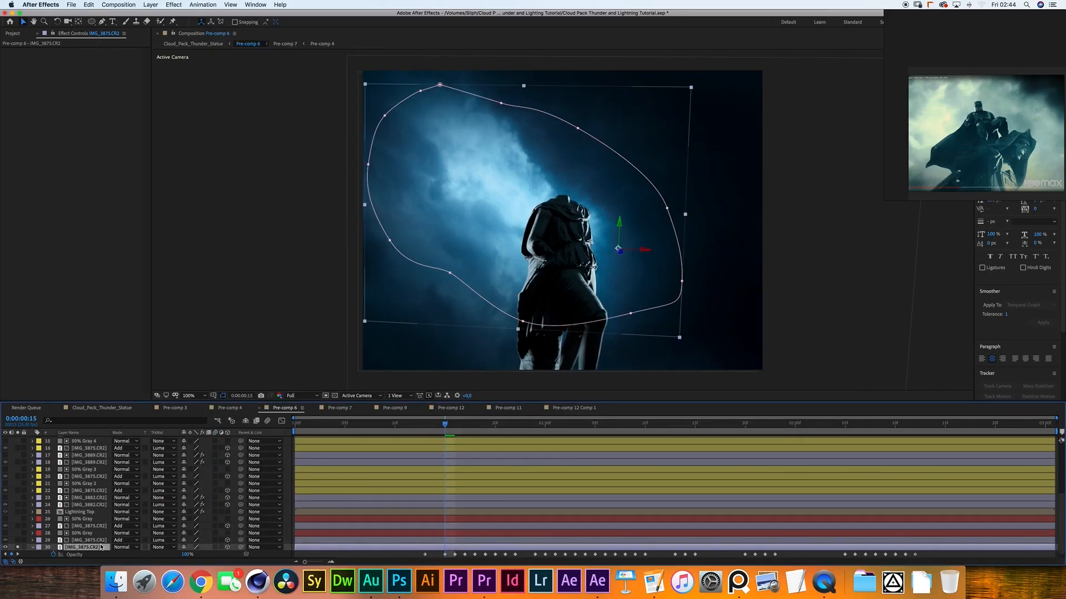
scroll(476, 498, "down", 1)
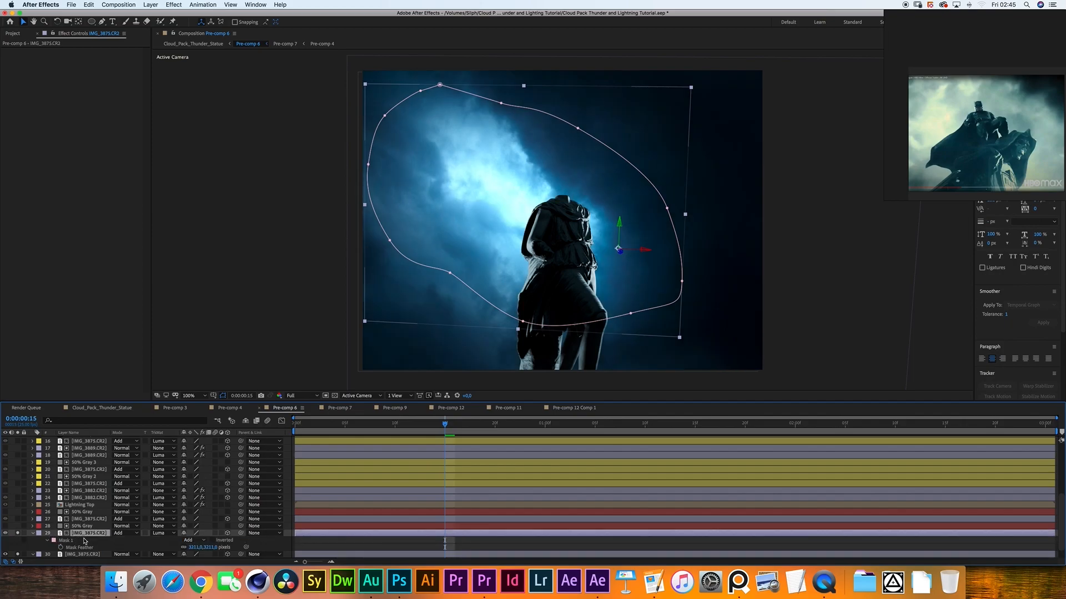
Step: Display the opacity keyframes of IMG_3875.CR2 cloud layer 29 and inspect the 50% Gray matte layer 28 directly above it
scroll(91, 547, "down", 1)
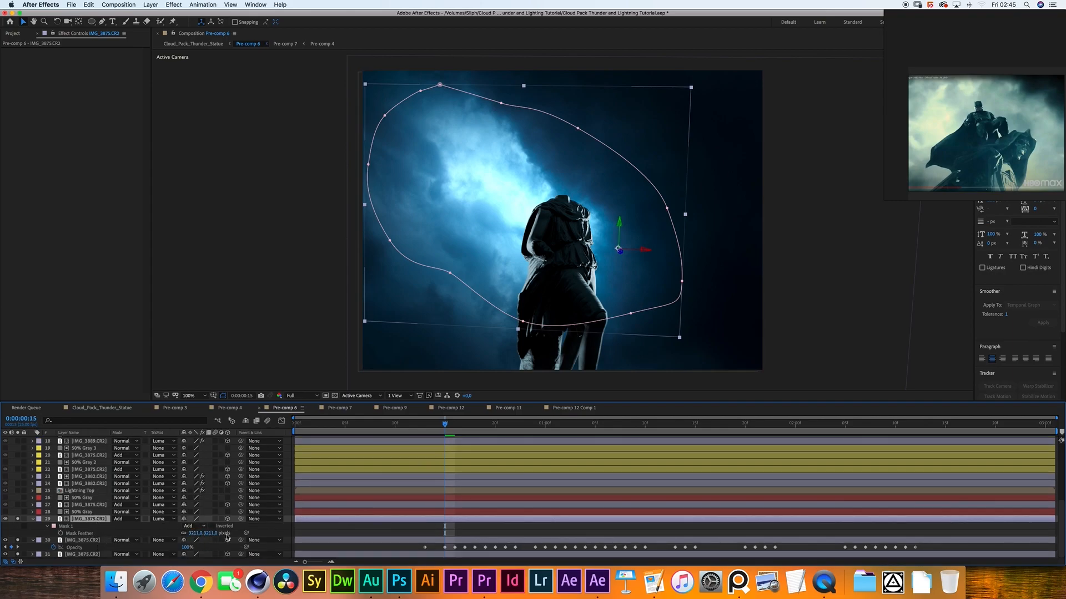
left_click(87, 512)
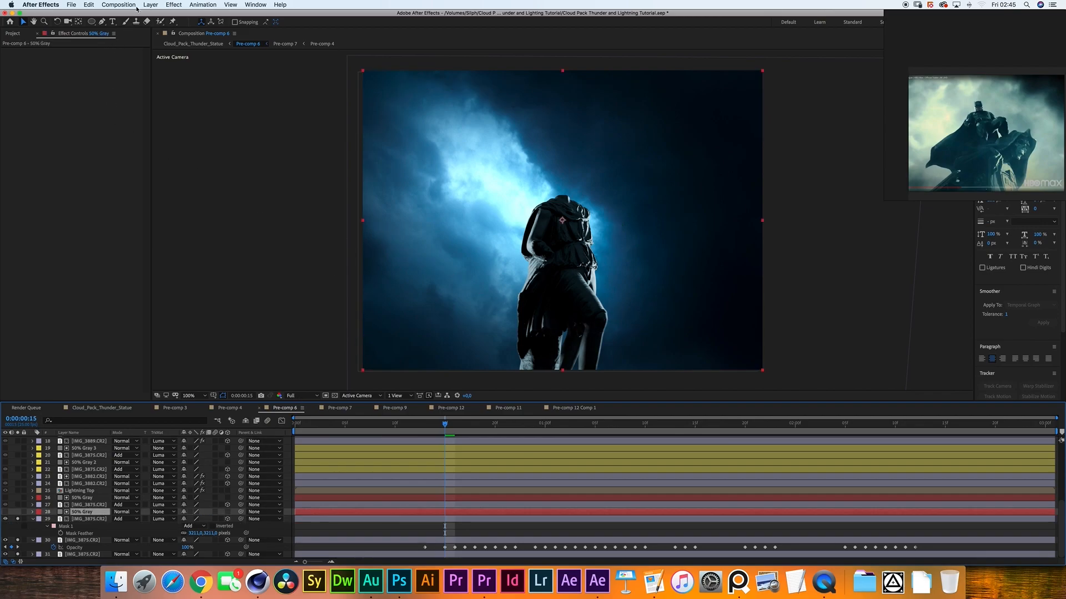
left_click(94, 519)
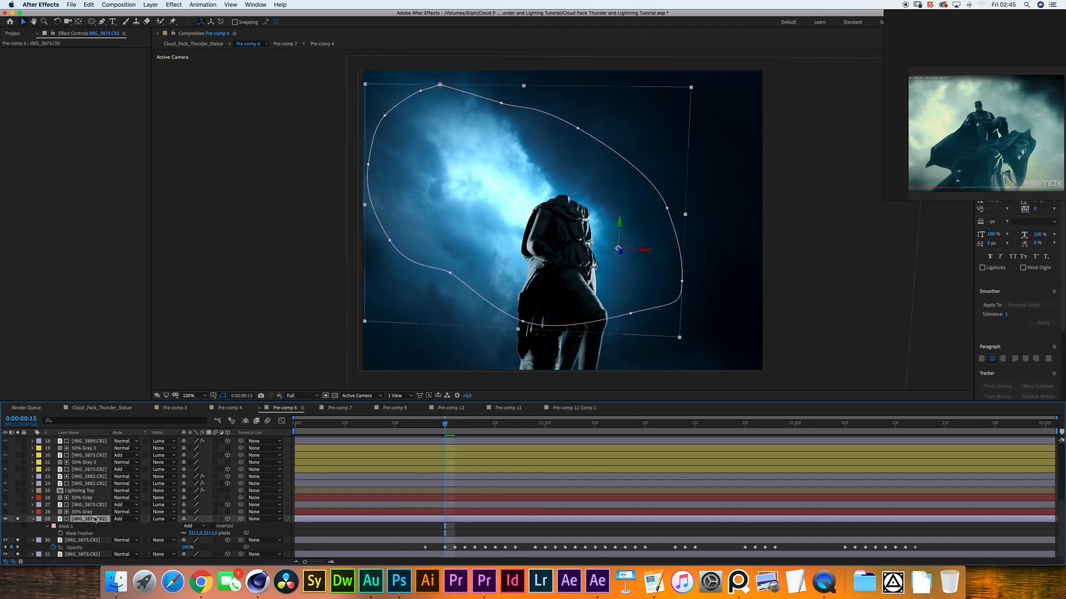
key("t")
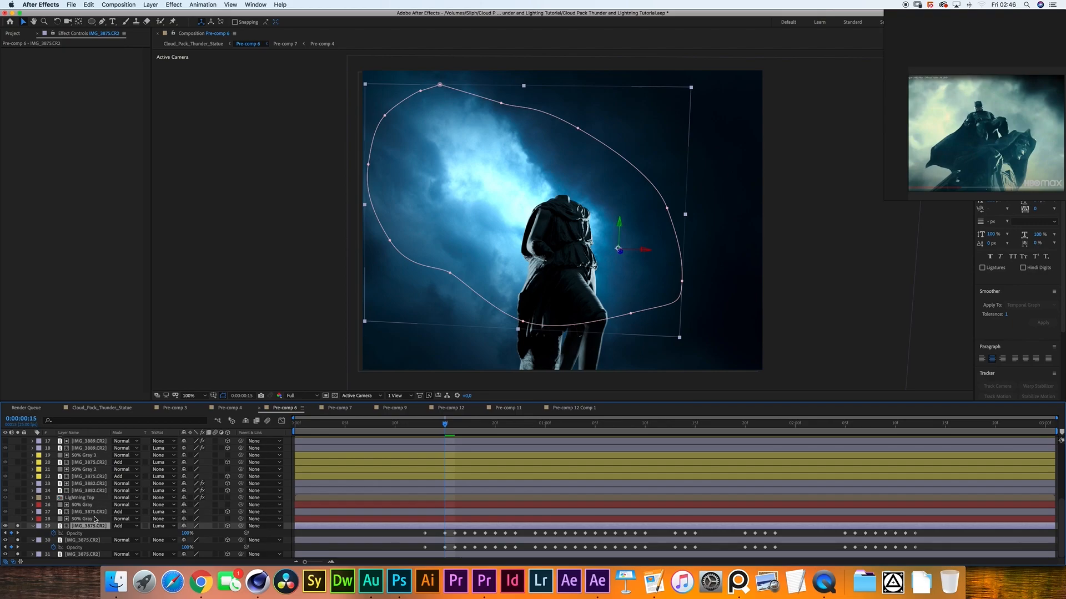
left_click(98, 519)
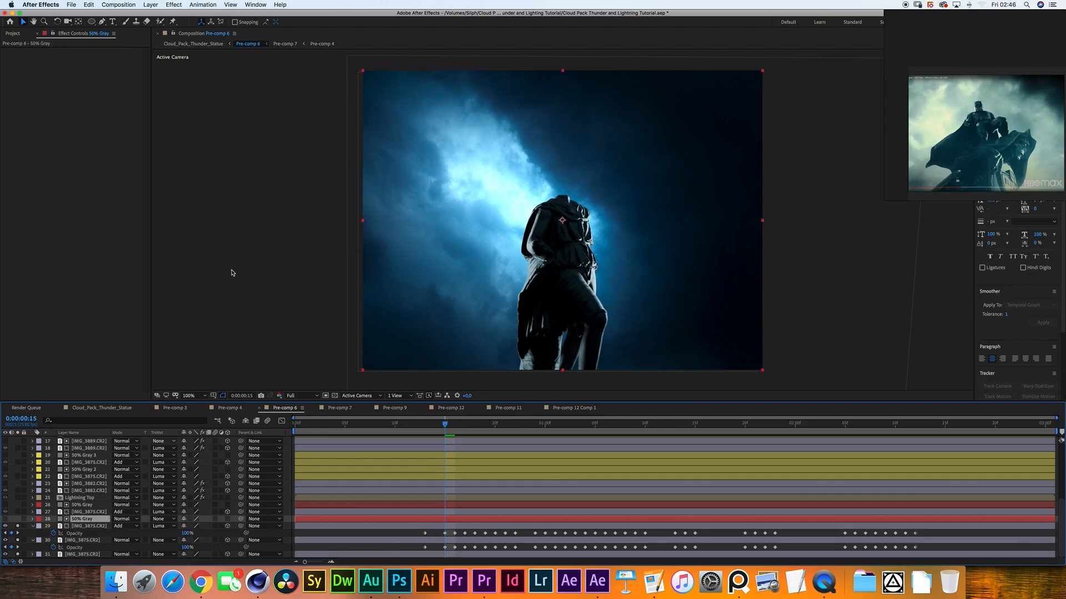
key("apostrophe")
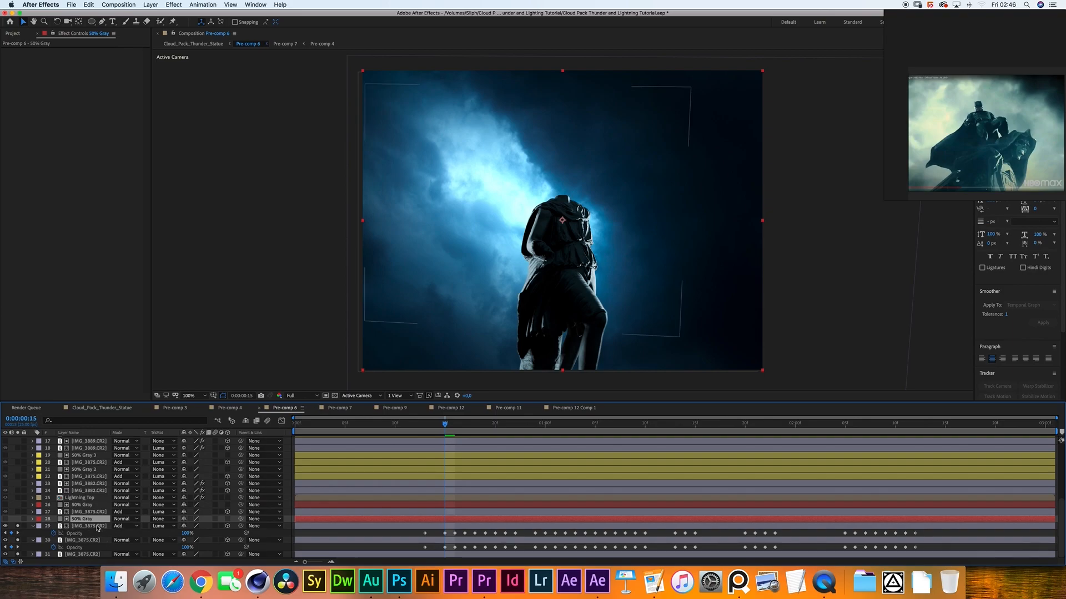
key("apostrophe")
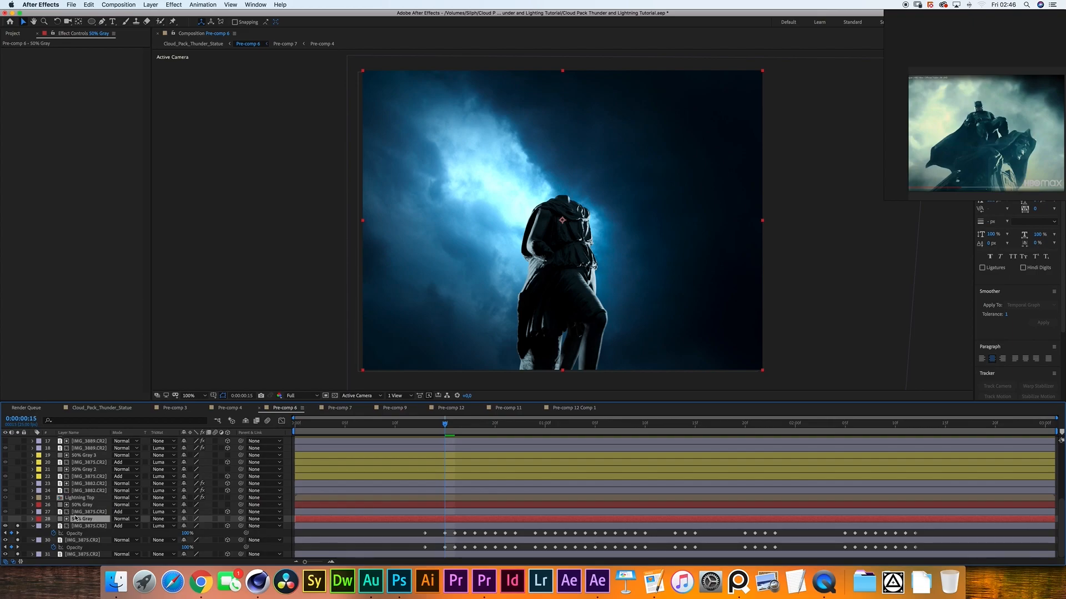
Step: Check the mask feather of IMG_3875.CR2 cloud layer 27 and solo that layer
left_click(93, 512)
key("f")
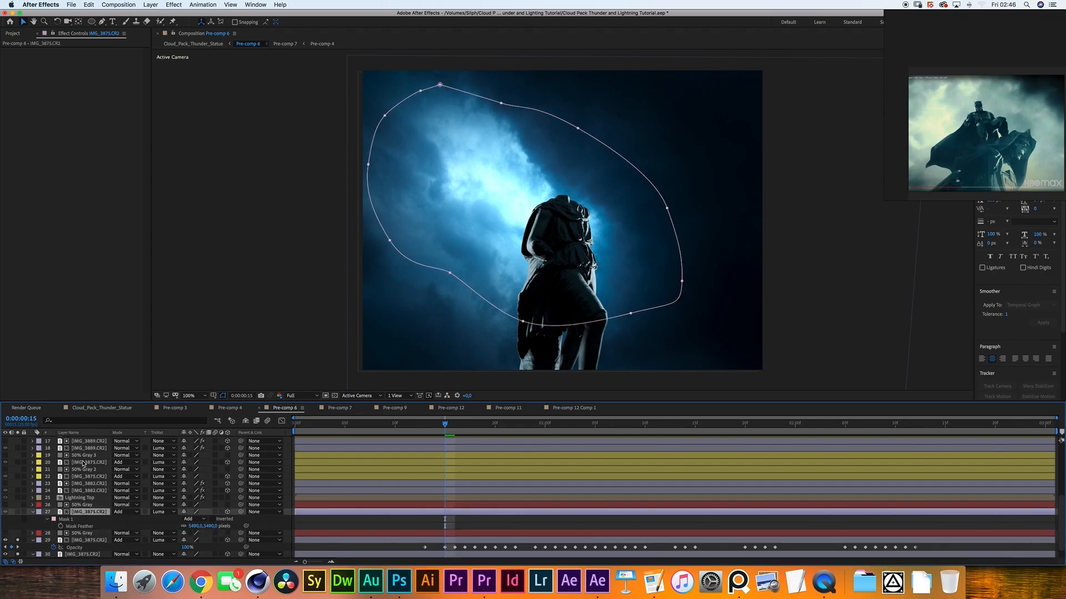
left_click(17, 512)
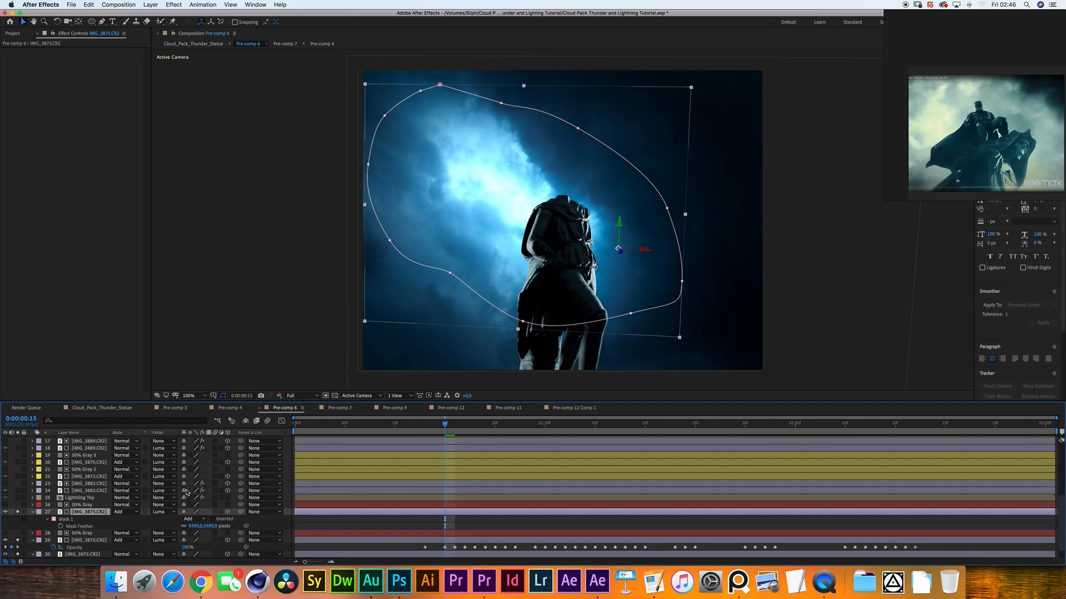
left_click(150, 521)
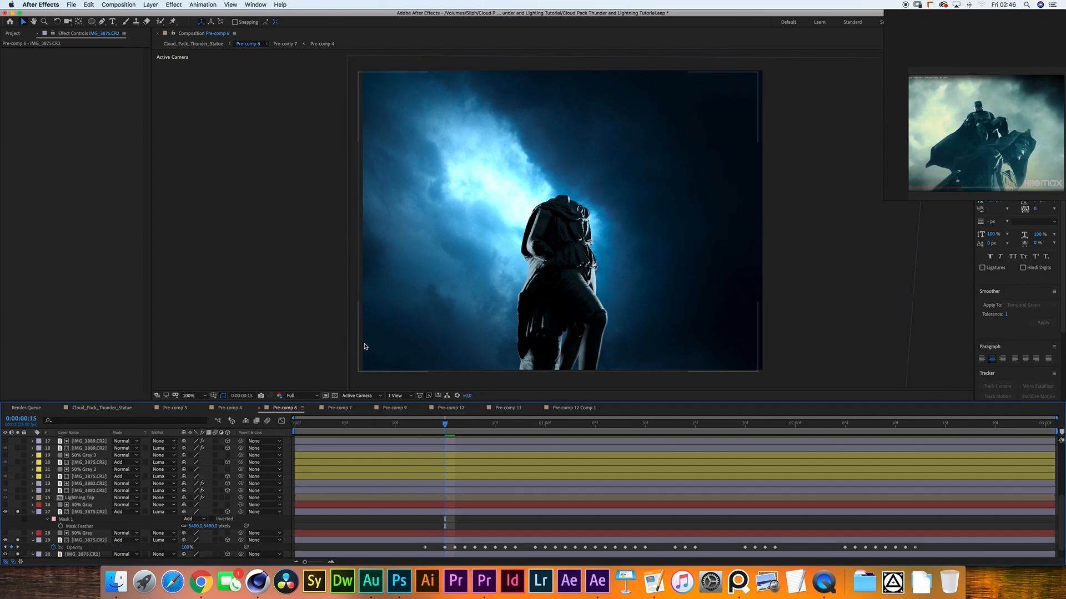
left_click(439, 274)
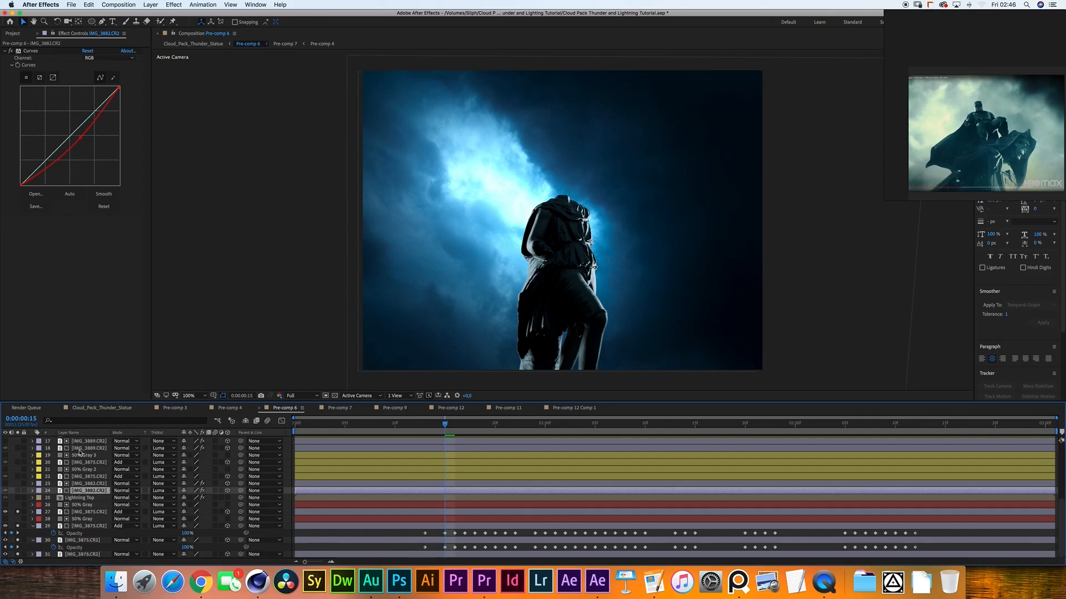
Step: Solo the IMG_3882.CR2 cloud layer 24, the one with the Curves effect
scroll(82, 482, "up", 5)
scroll(82, 482, "up", 1)
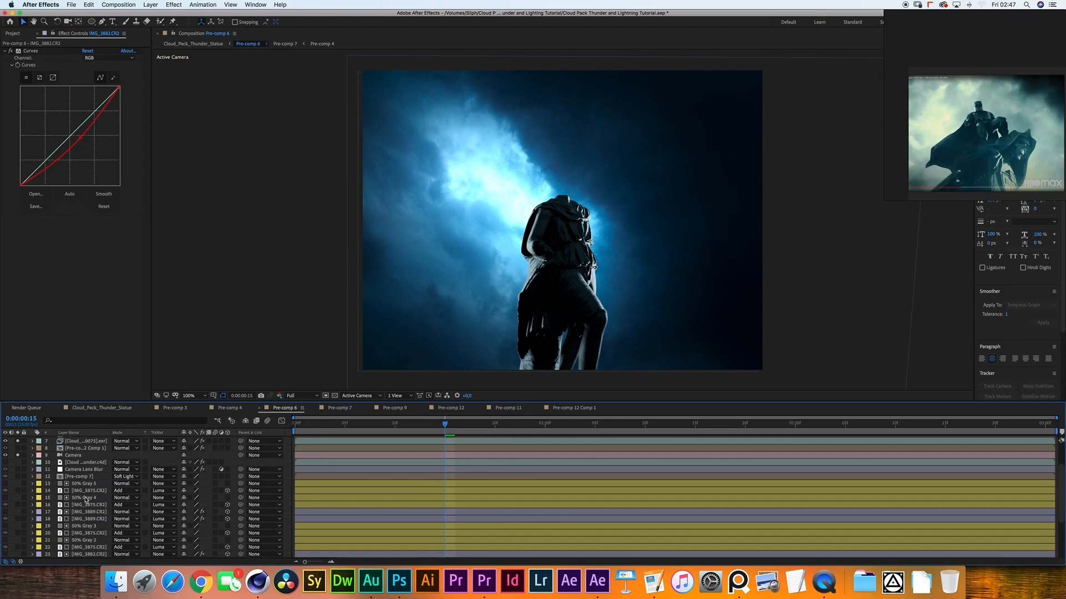
scroll(86, 502, "down", 5)
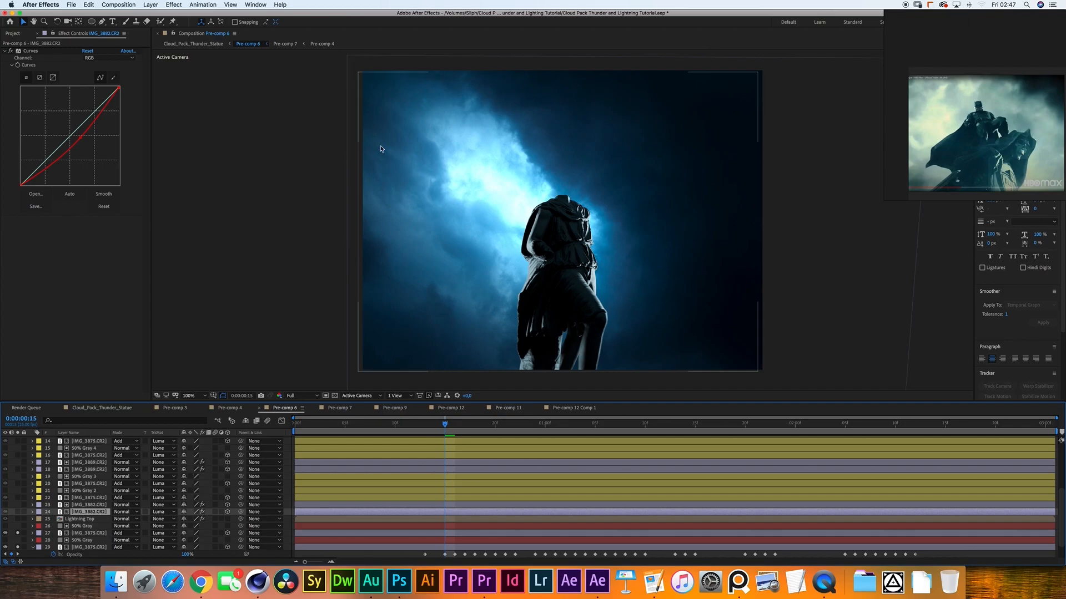
left_click(18, 511)
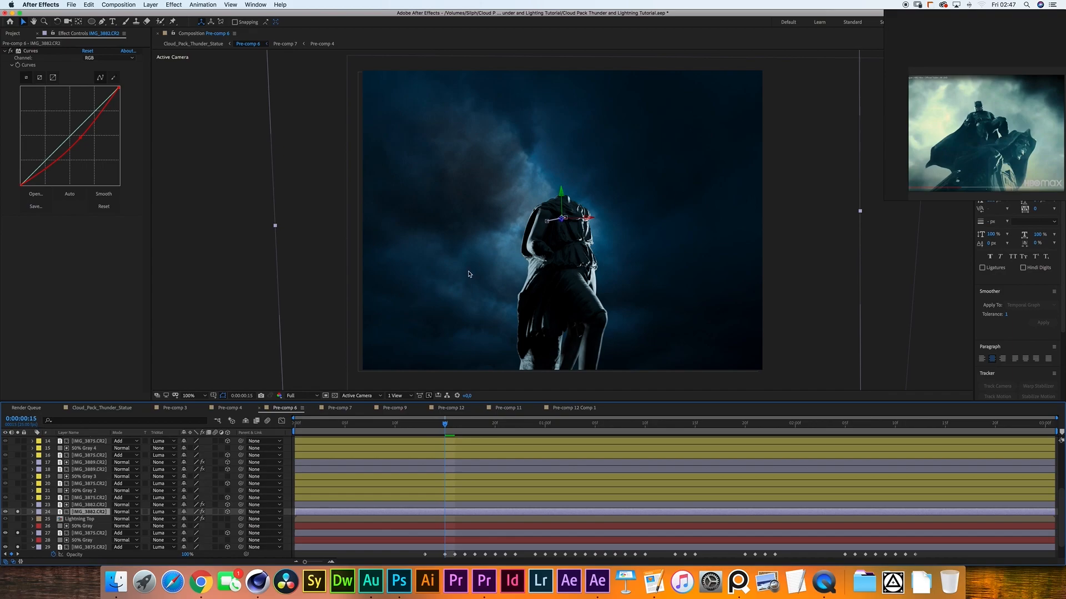
Step: Inspect the Tint and Exposure effects on the IMG_3882.CR2 matte layer 23 and make the matte visible in the viewer
left_click(86, 505)
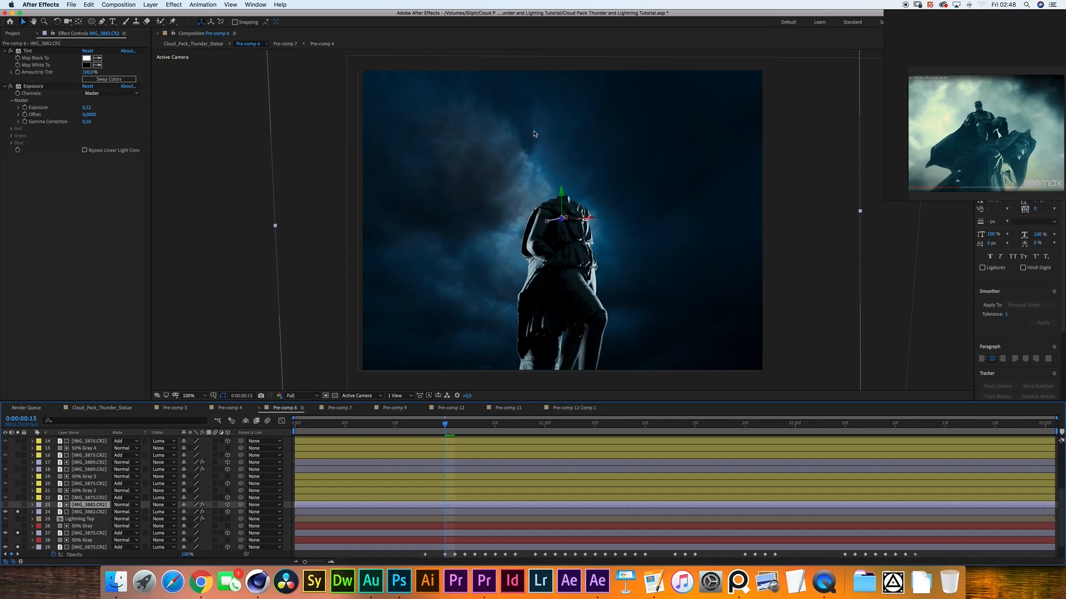
left_click(31, 51)
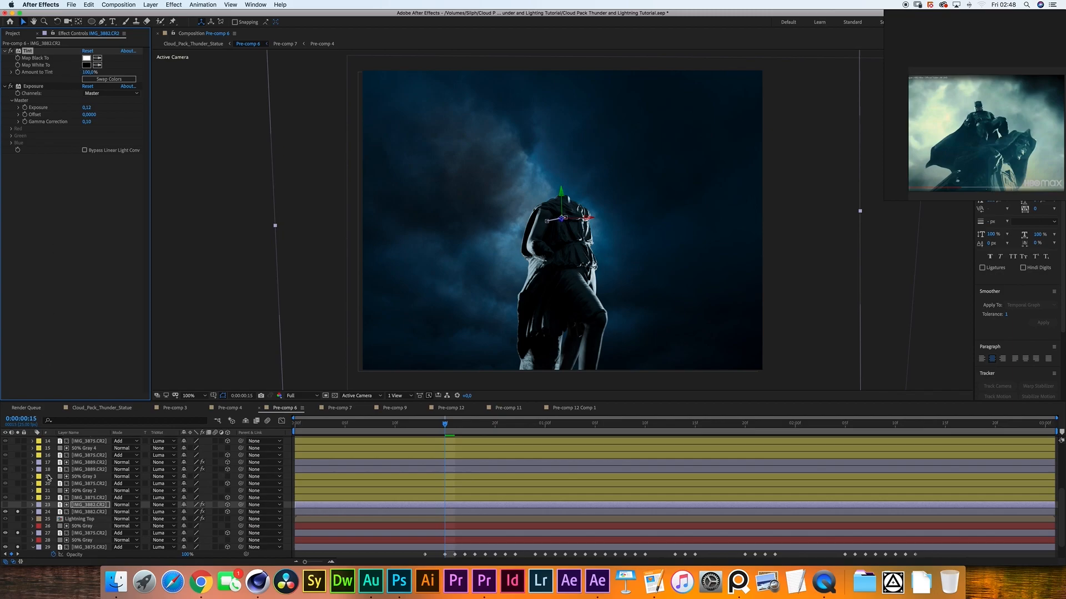
left_click(5, 505)
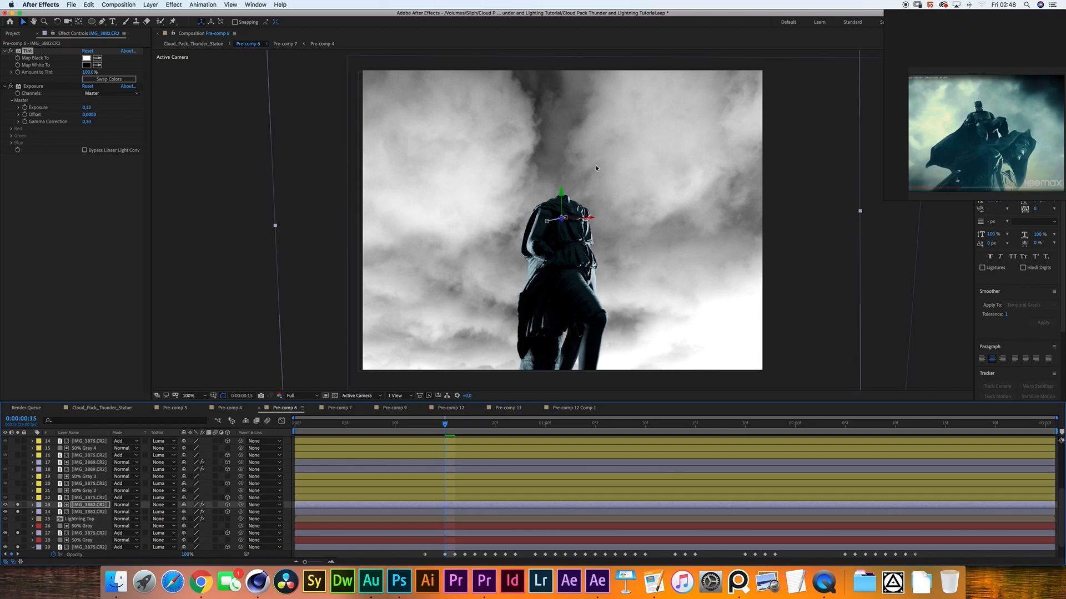
Step: Solo the IMG_3875.CR2 cloud layers 22 and 20 and the IMG_3889.CR2 cloud layer 18
left_click(89, 497)
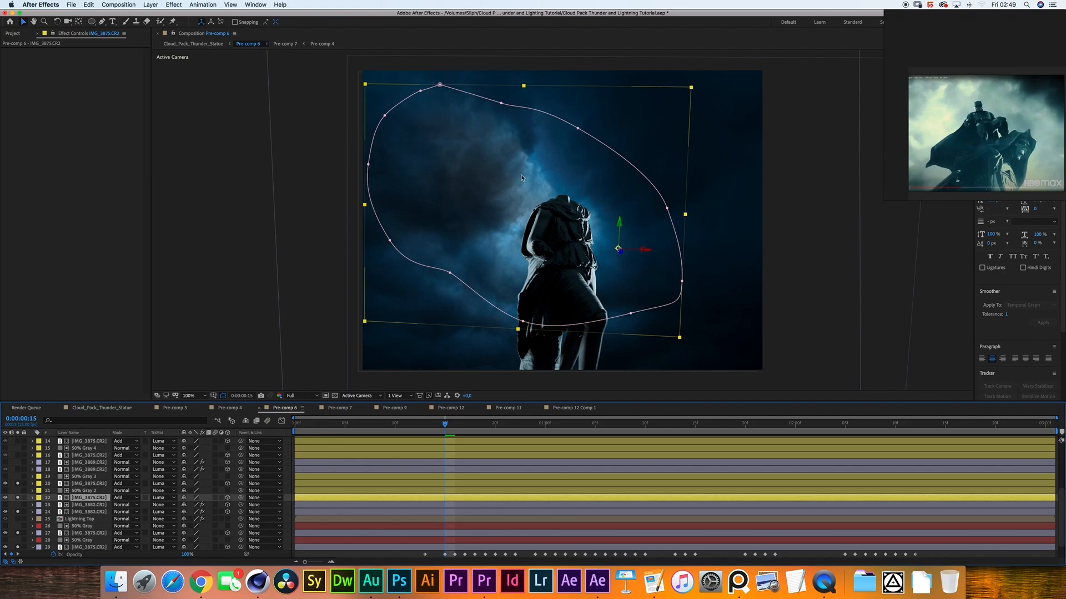
scroll(81, 487, "up", 1)
left_click(81, 486)
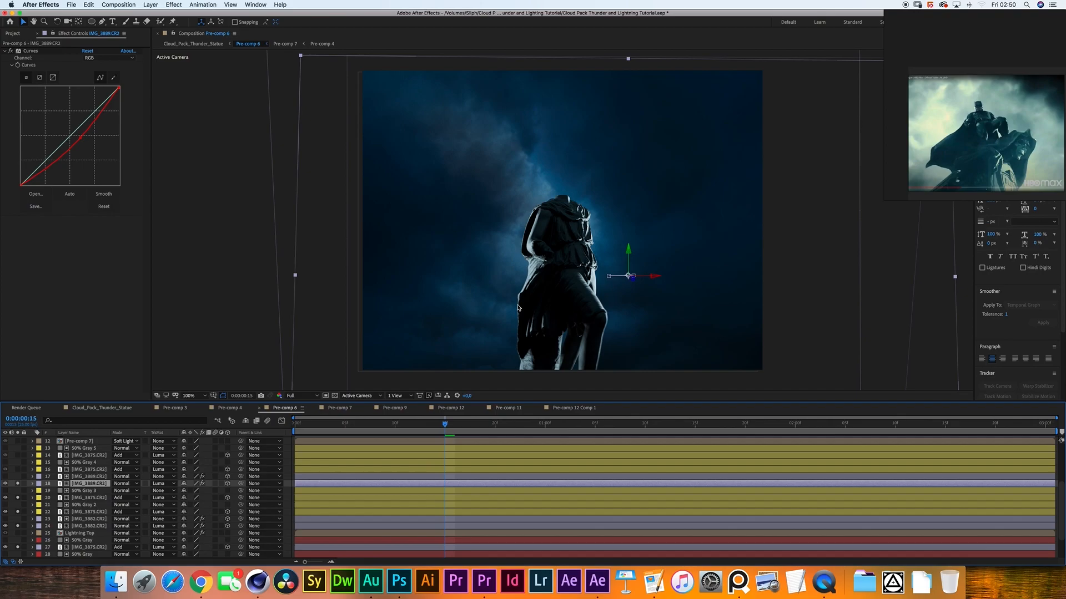
Step: Examine the cloud layers' 3D placement from the top in a two-view horizontal layout, and return to a single view
left_click(399, 395)
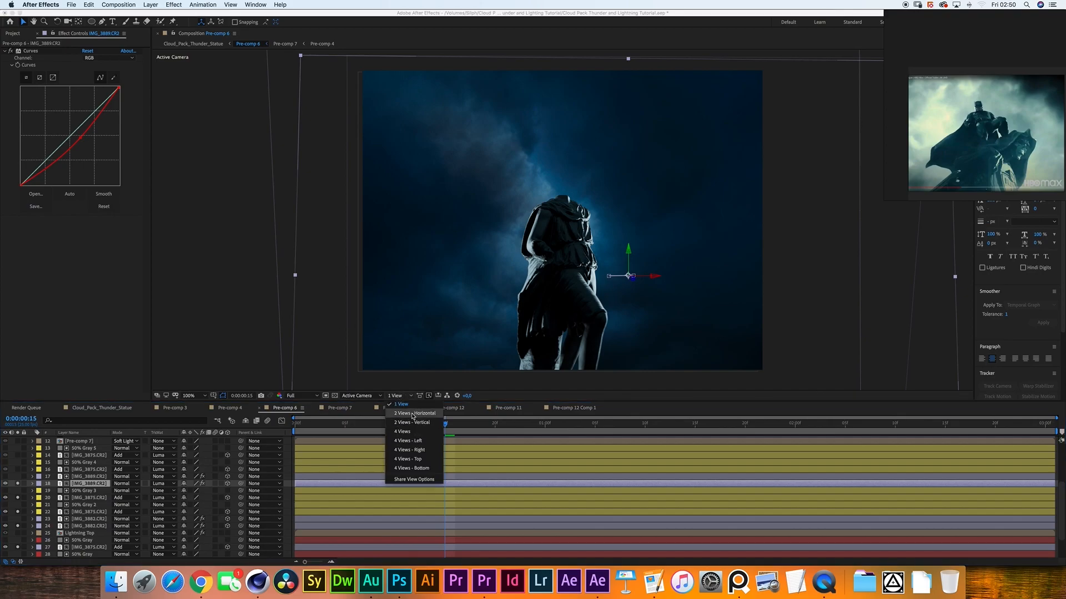
left_click(414, 414)
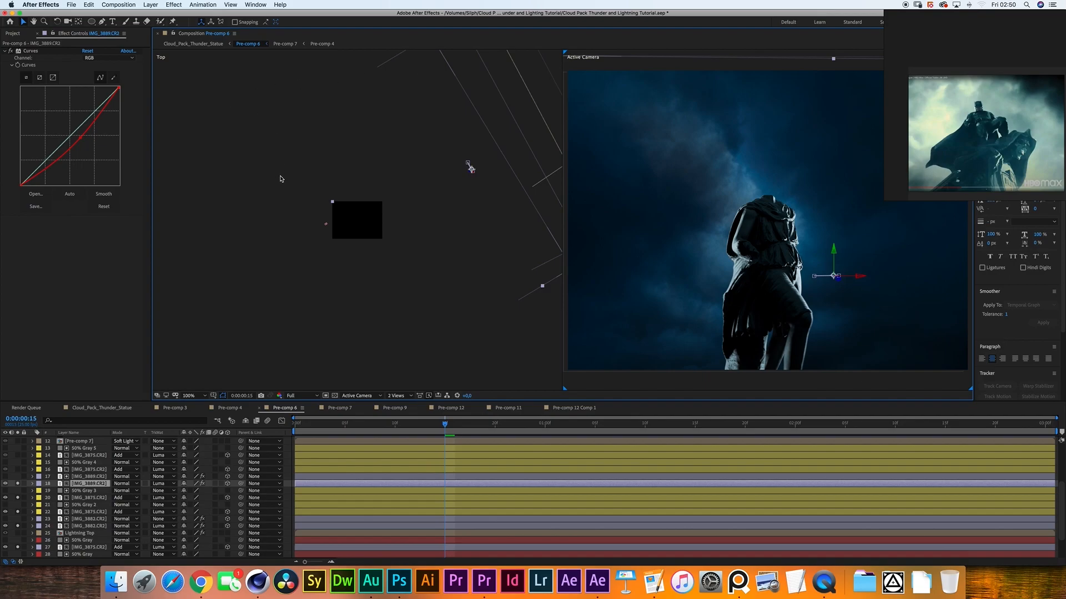
left_click(213, 263)
key("h")
left_click_drag(489, 220, 330, 307)
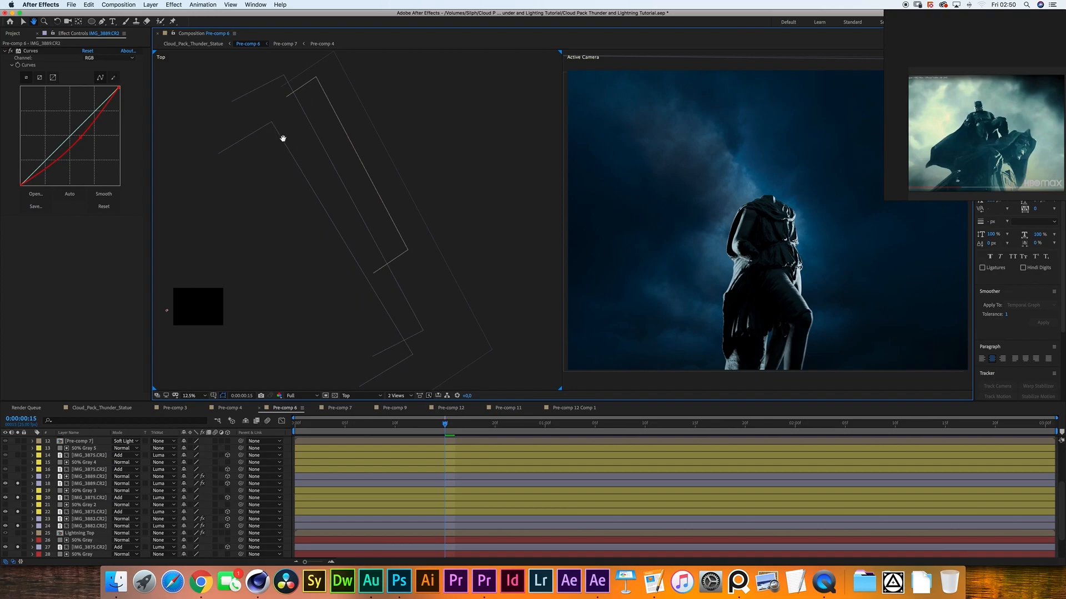
key("v")
left_click(398, 396)
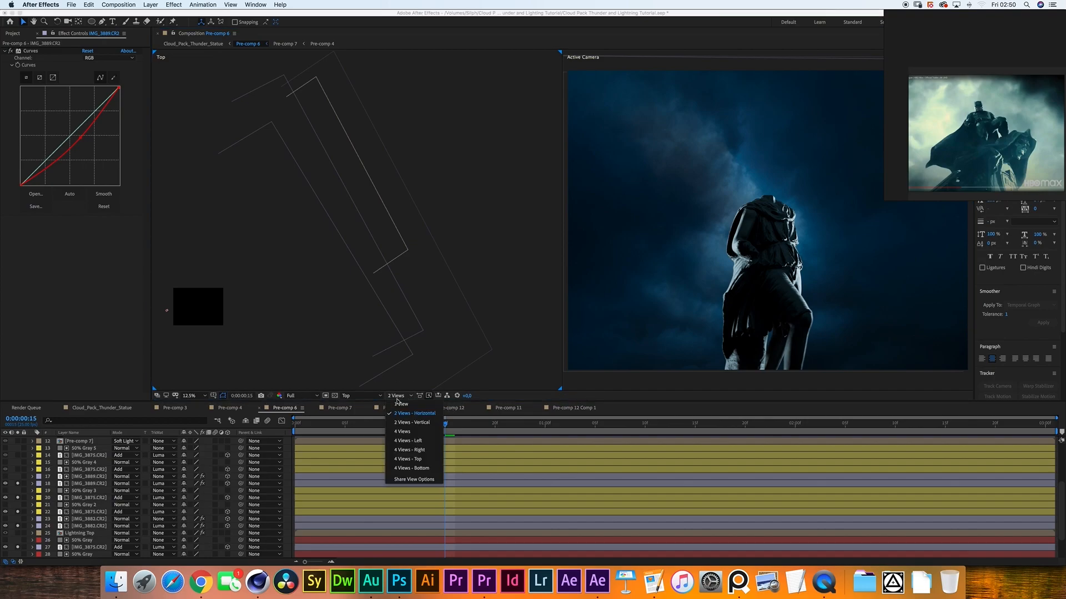
left_click(407, 403)
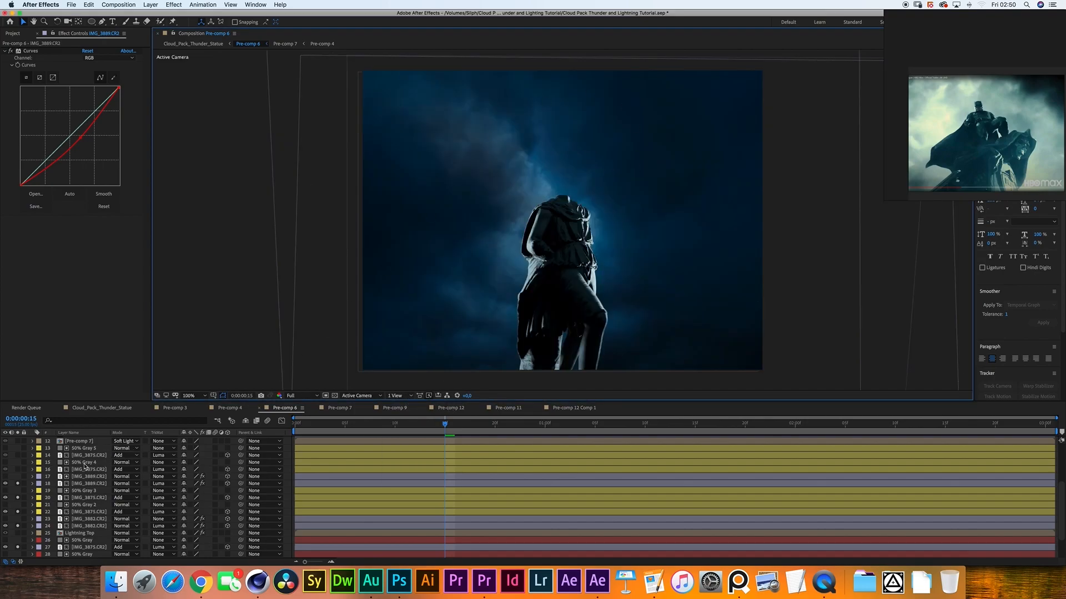
Step: Inspect the effects of the IMG_3889.CR2 matte layer 17, show the matte in the viewer briefly, and hide it again
left_click(84, 483)
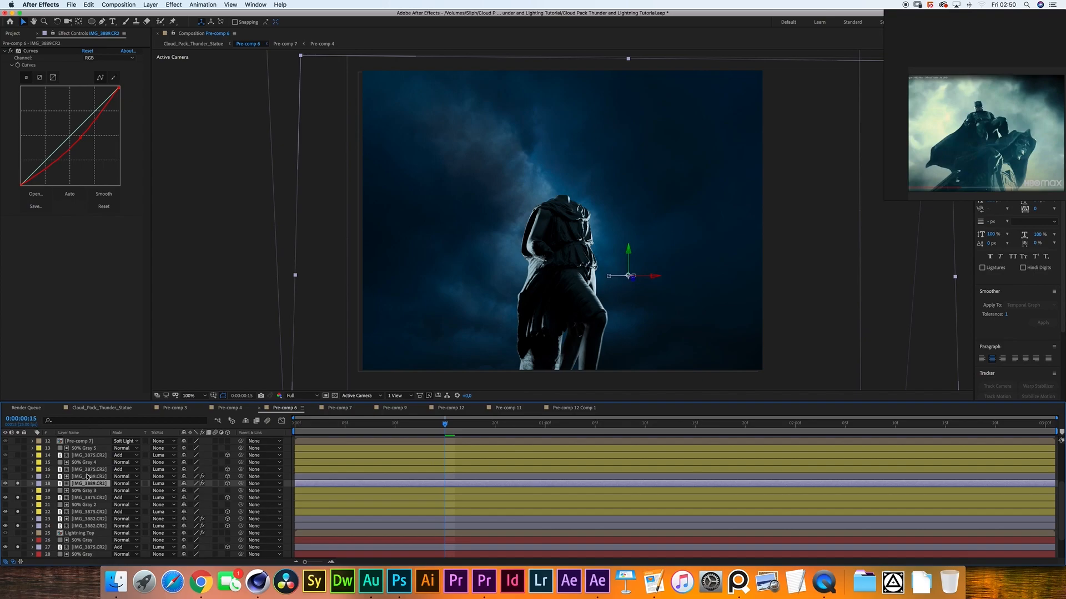
left_click(86, 477)
left_click(5, 476)
left_click(18, 477)
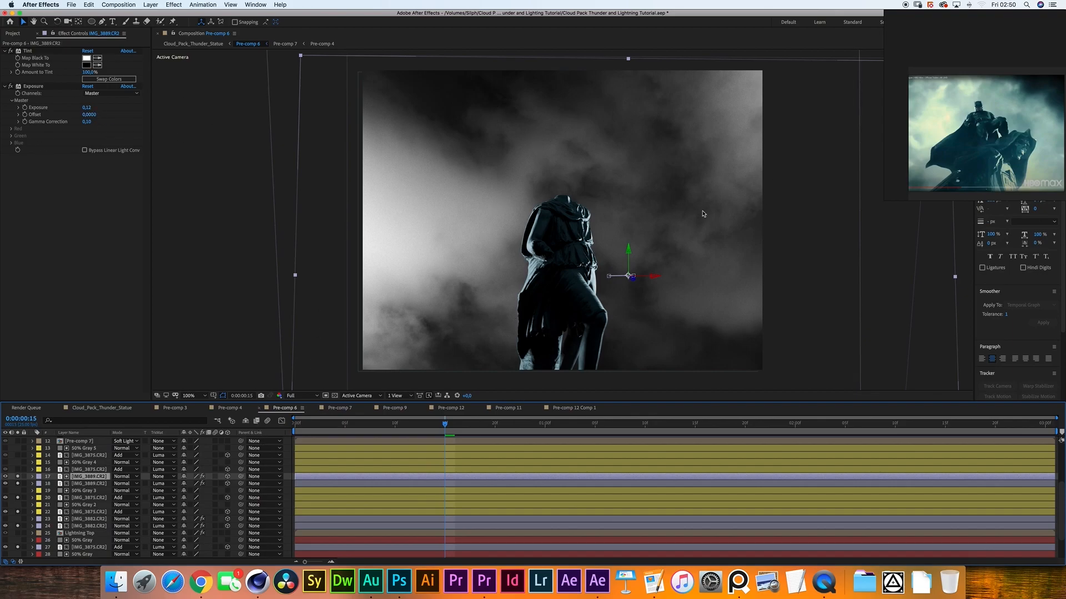
left_click(6, 477)
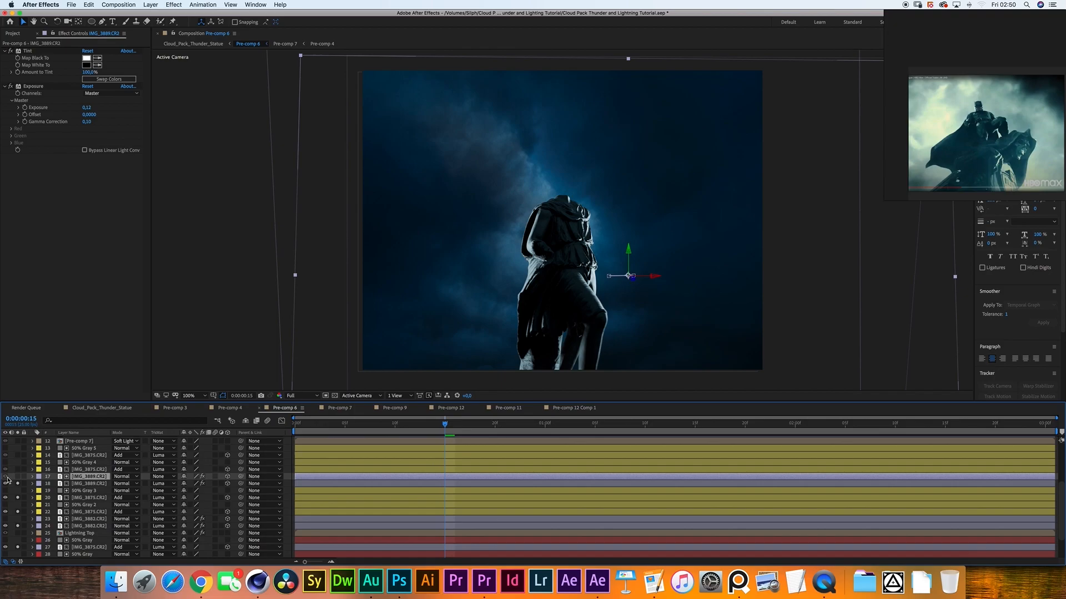
Step: Check the track matte options of IMG_3889.CR2 cloud layer 18 without changing the Luma Matte setting
left_click(73, 483)
left_click(161, 483)
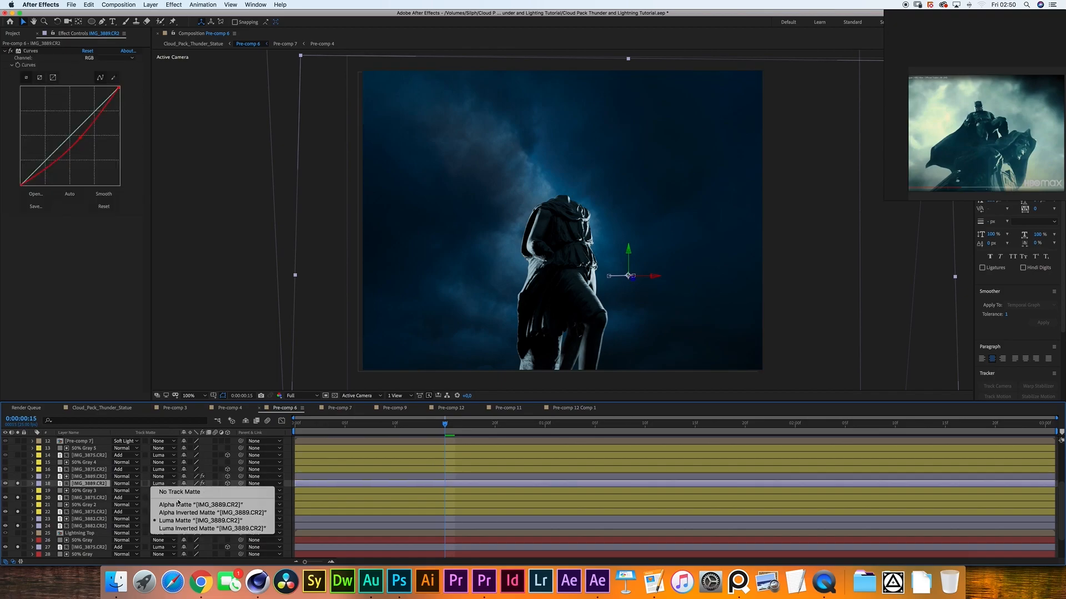
left_click(88, 484)
Step: Solo the IMG_3875.CR2 cloud layers 16 and 14
scroll(88, 486, "up", 3)
left_click(84, 491)
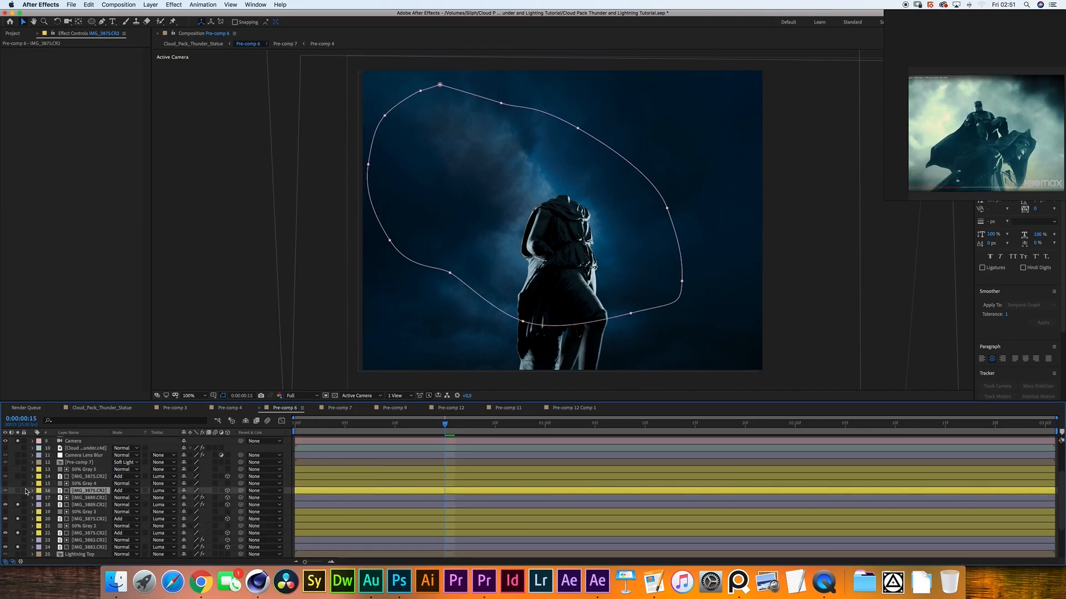
left_click(88, 477)
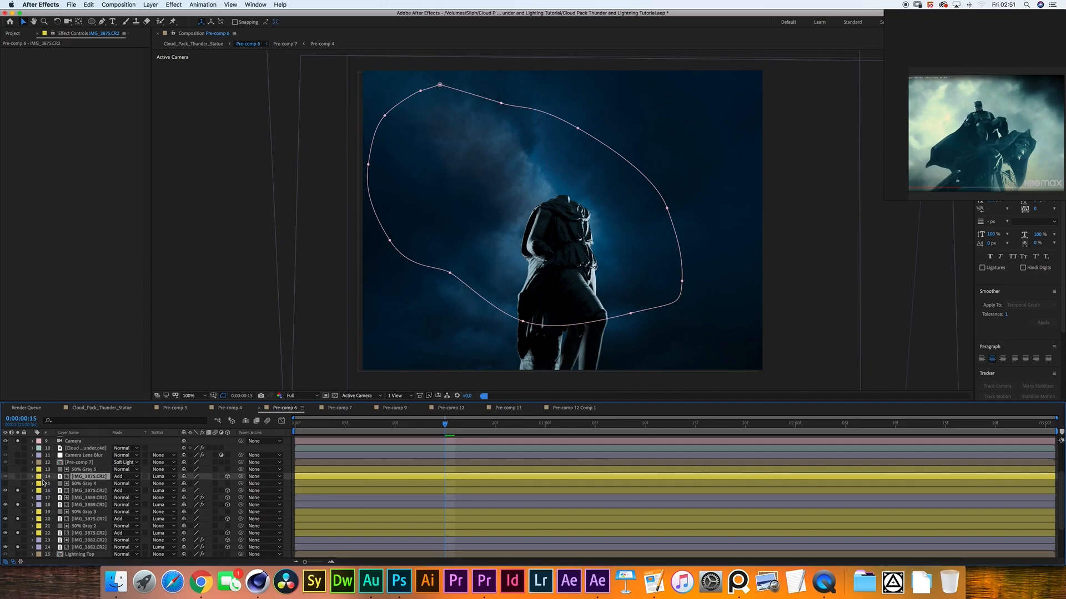
left_click(18, 476)
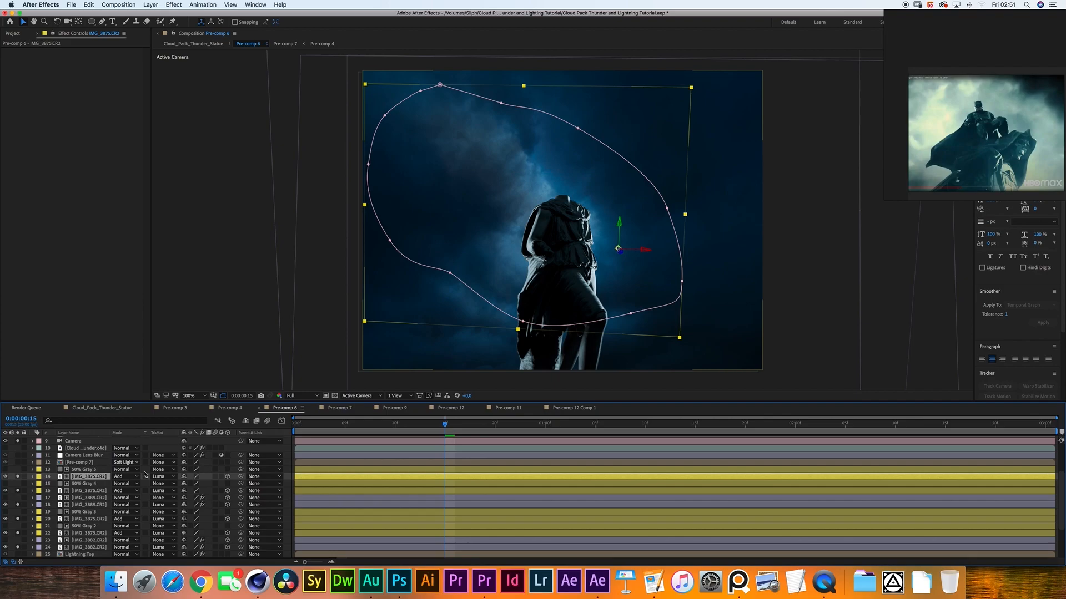
Step: Solo the Lightning Top layer 25 and check the project's color depth setting
scroll(111, 488, "down", 4)
left_click(83, 498)
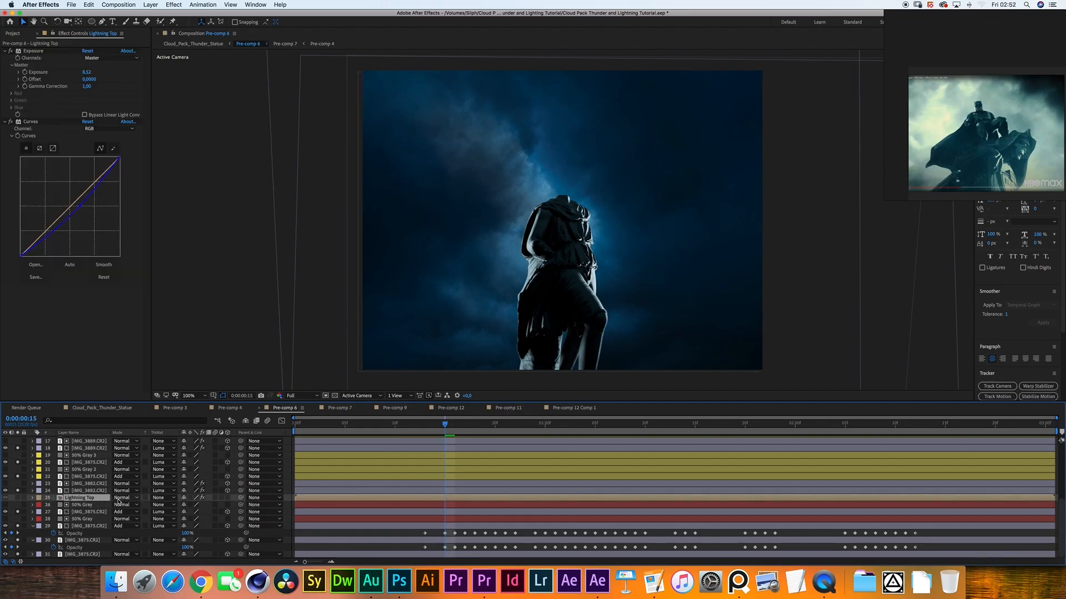
left_click(20, 499)
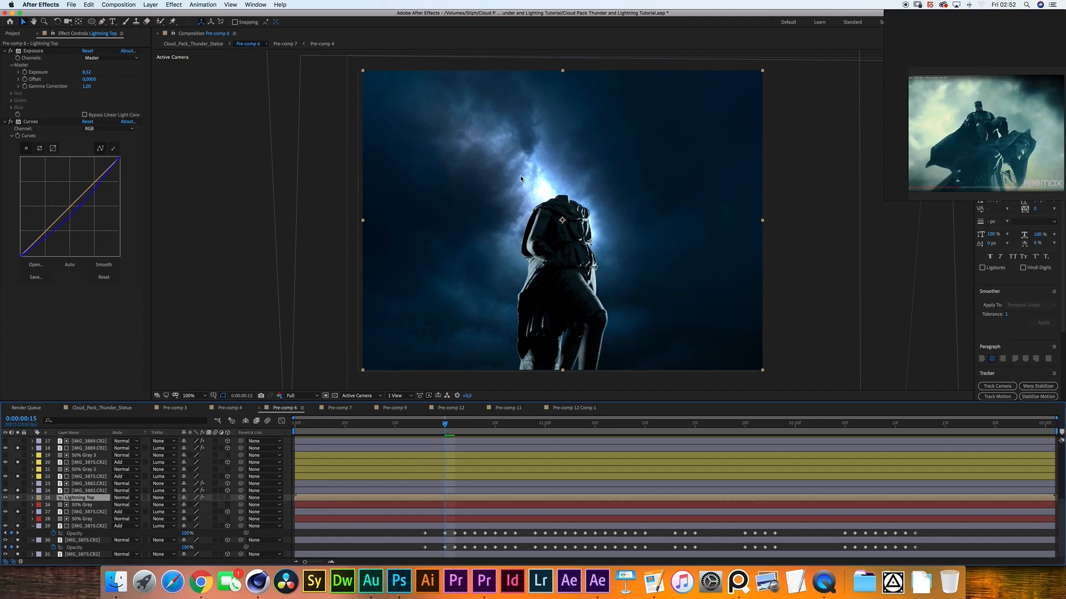
left_click(14, 34)
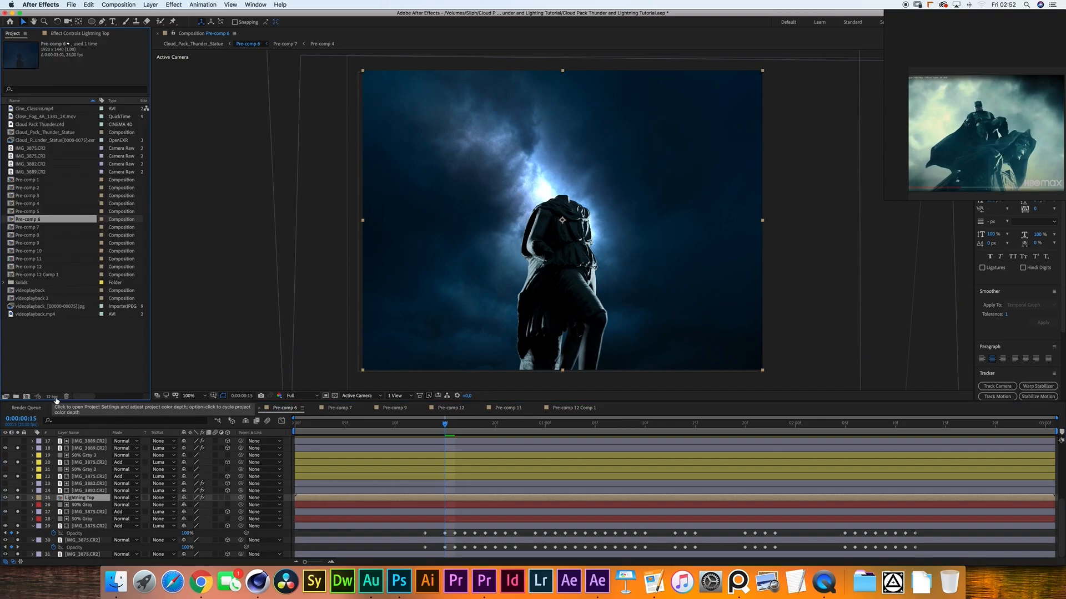
left_click(99, 35)
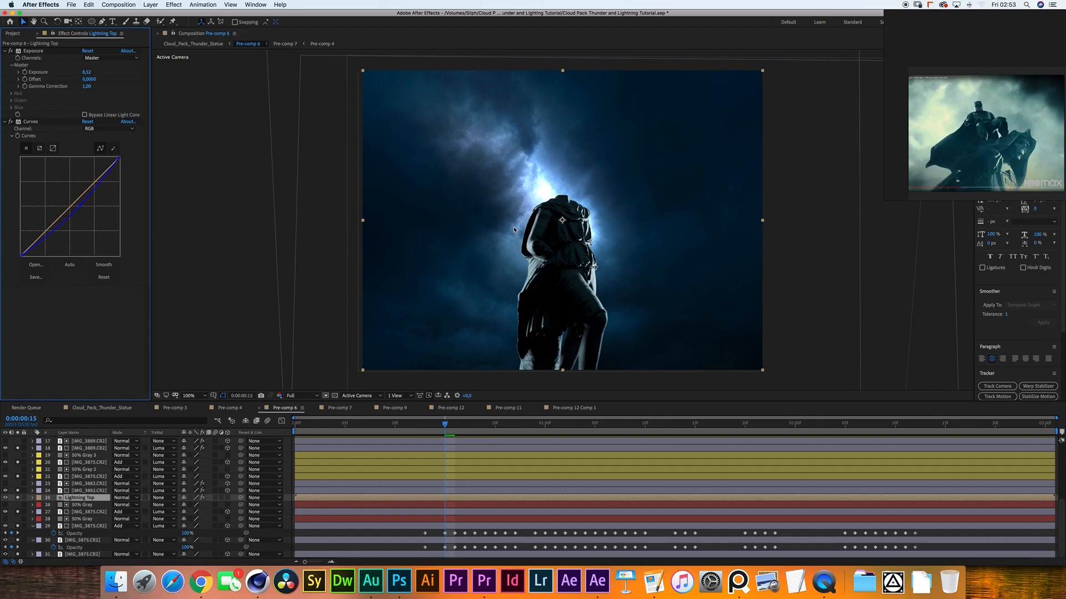
Step: Open the Lightning Top pre-comp and its nested Lightning Luma composition, and look through the cloud layers
double_click(101, 498)
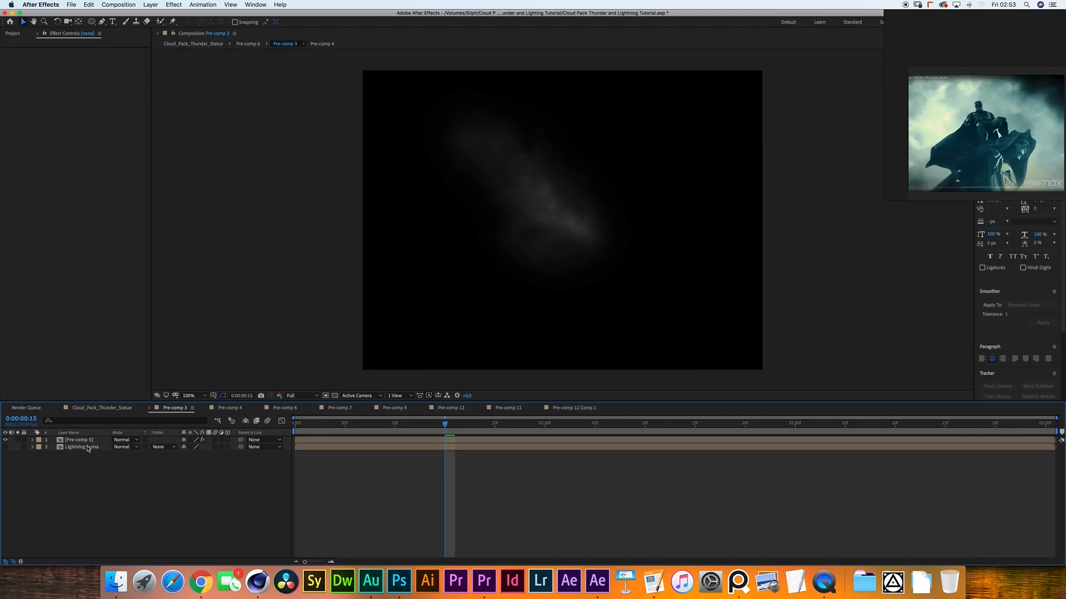
double_click(88, 447)
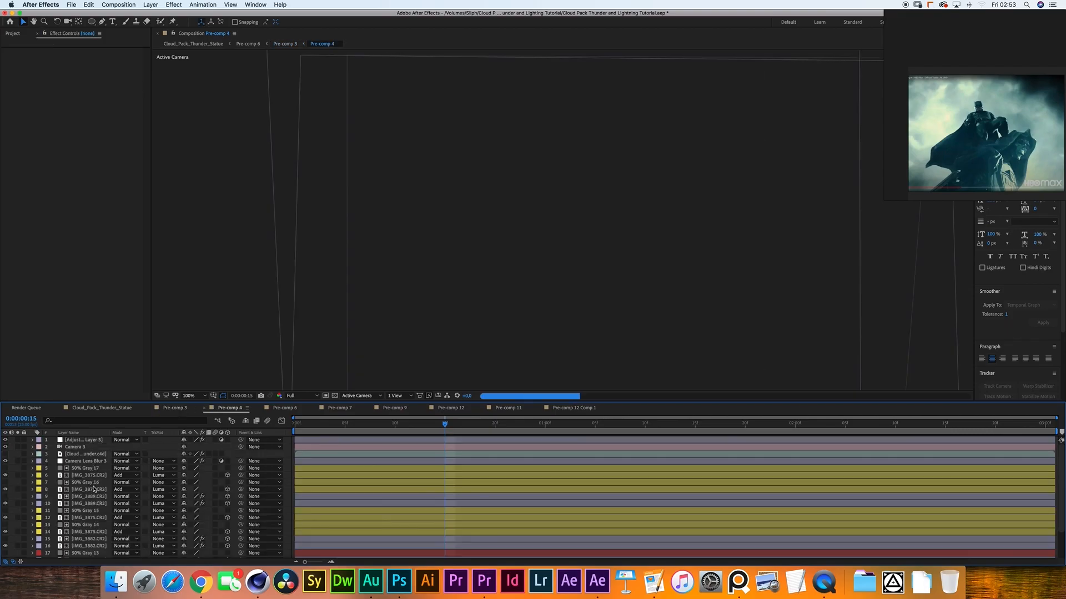
scroll(94, 483, "down", 3)
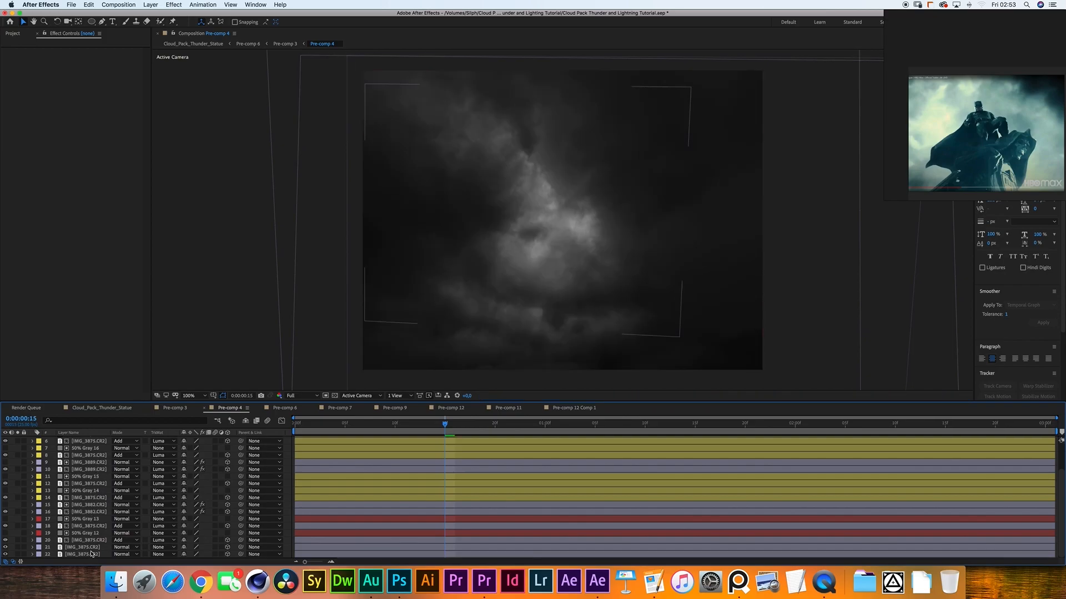
Step: Inspect the effects of the Cinema 4D scene, Camera Lens Blur 3 and the Tint adjustment layer in Pre-comp 4
scroll(83, 489, "up", 3)
left_click(79, 453)
left_click(81, 448)
left_click(82, 455)
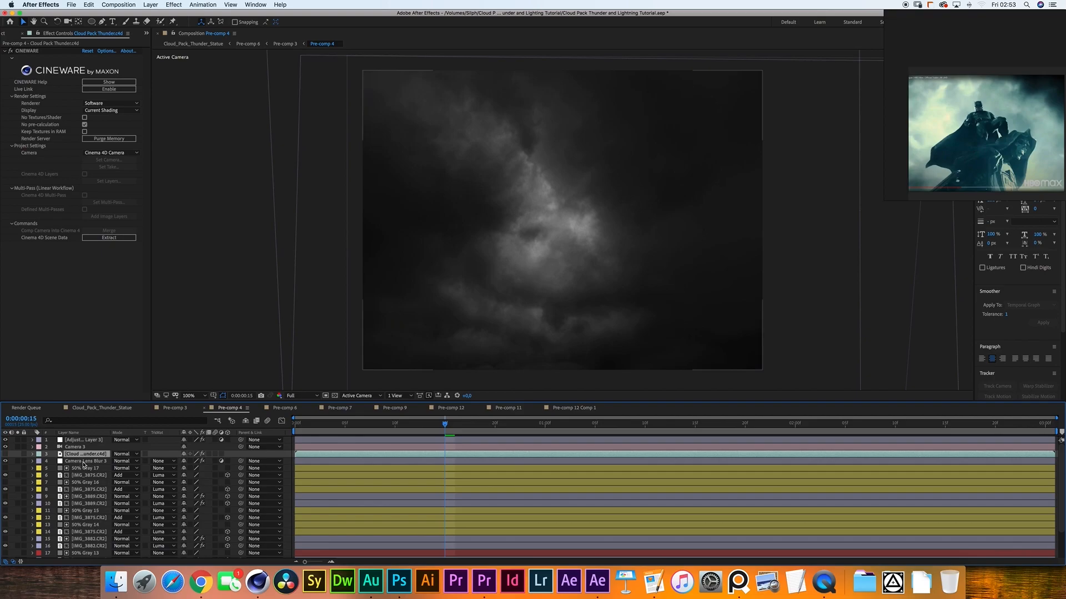
left_click(83, 461)
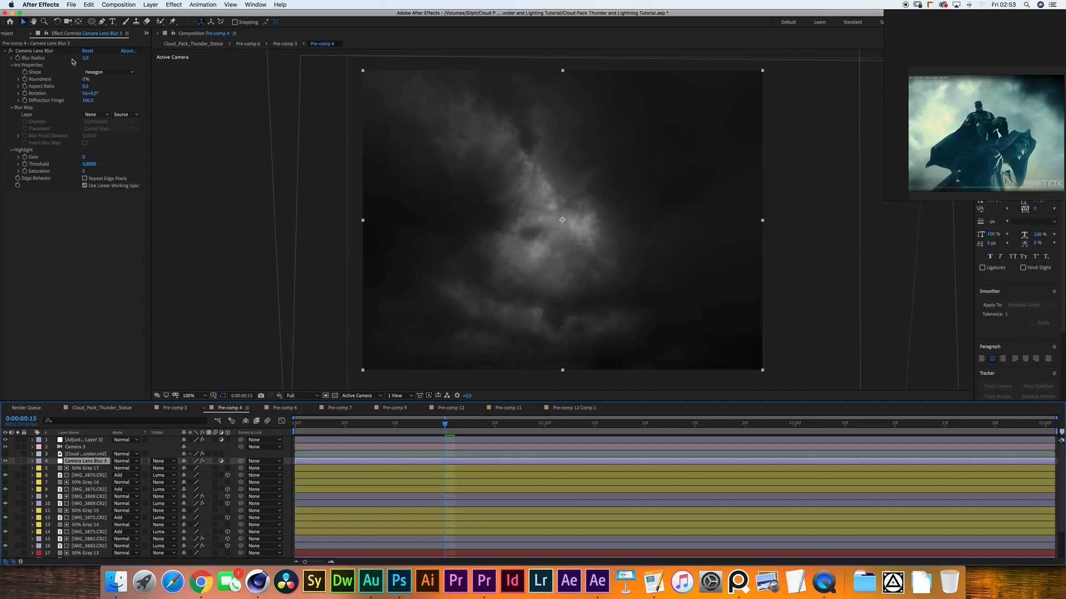
scroll(85, 544, "down", 5)
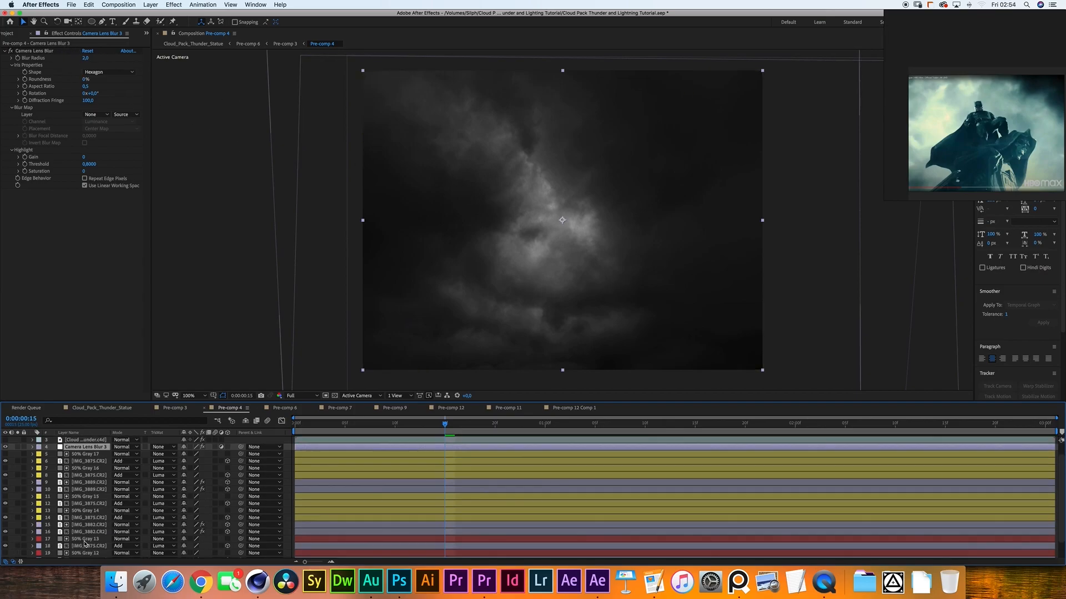
scroll(85, 544, "up", 5)
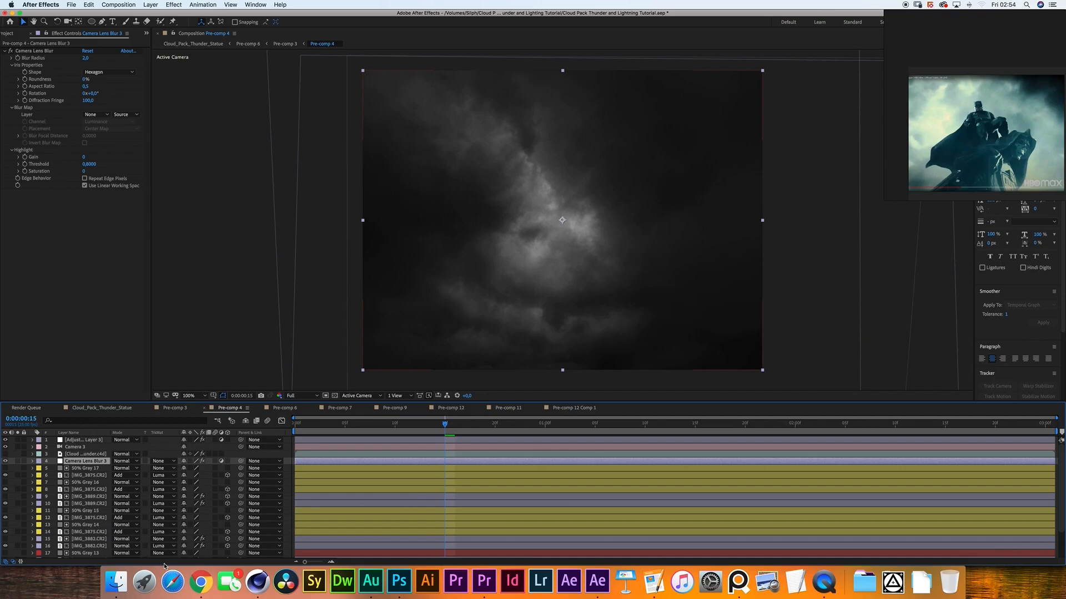
left_click(77, 440)
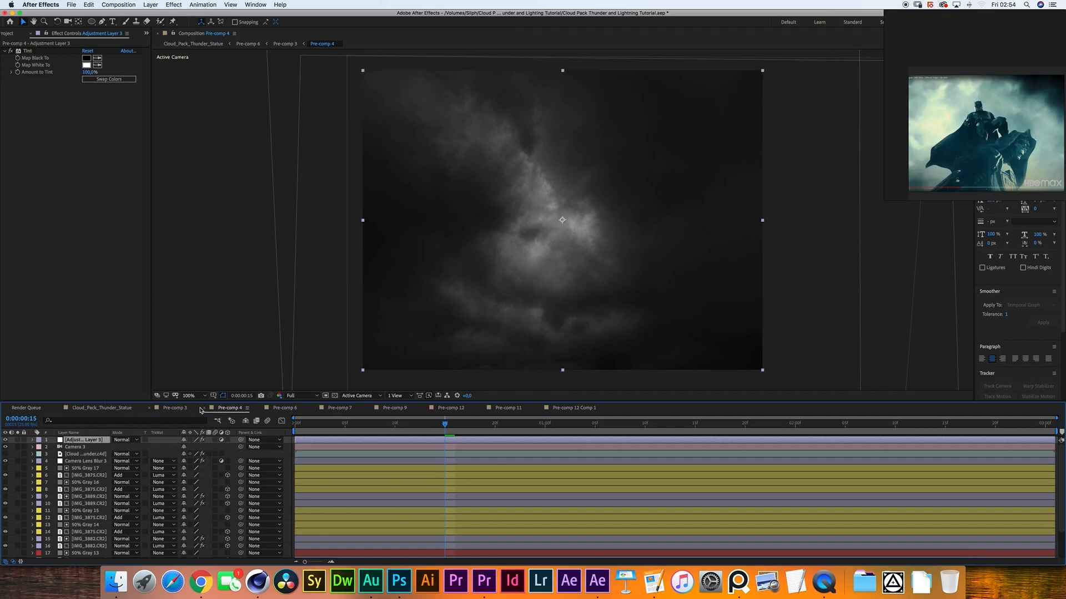
Step: Return to Pre-comp 3 and open its Pre-comp 5 layer containing the lightning solids
left_click(177, 408)
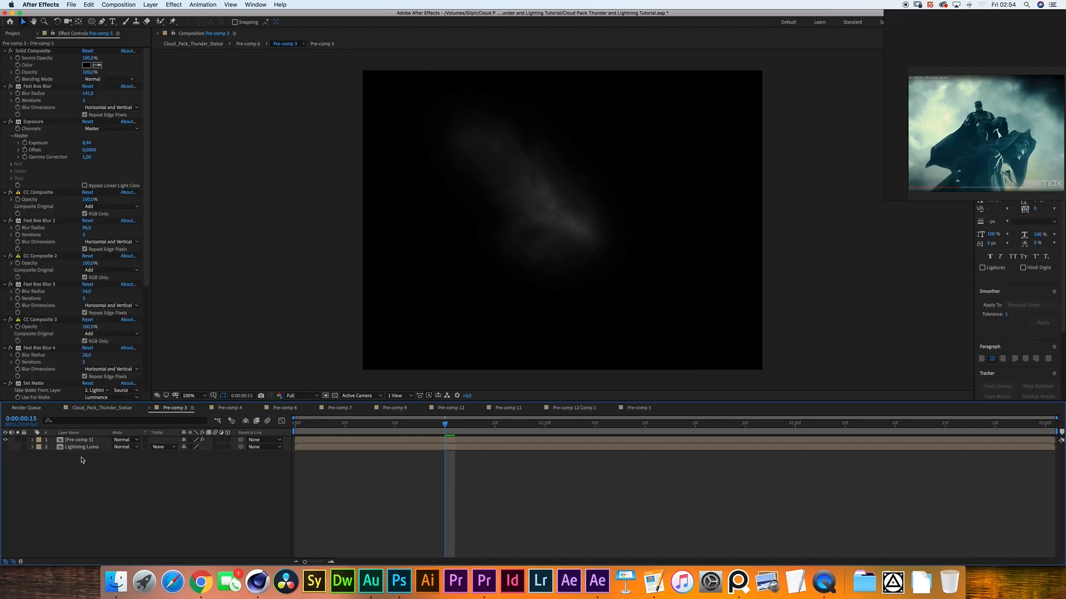
left_click(81, 440)
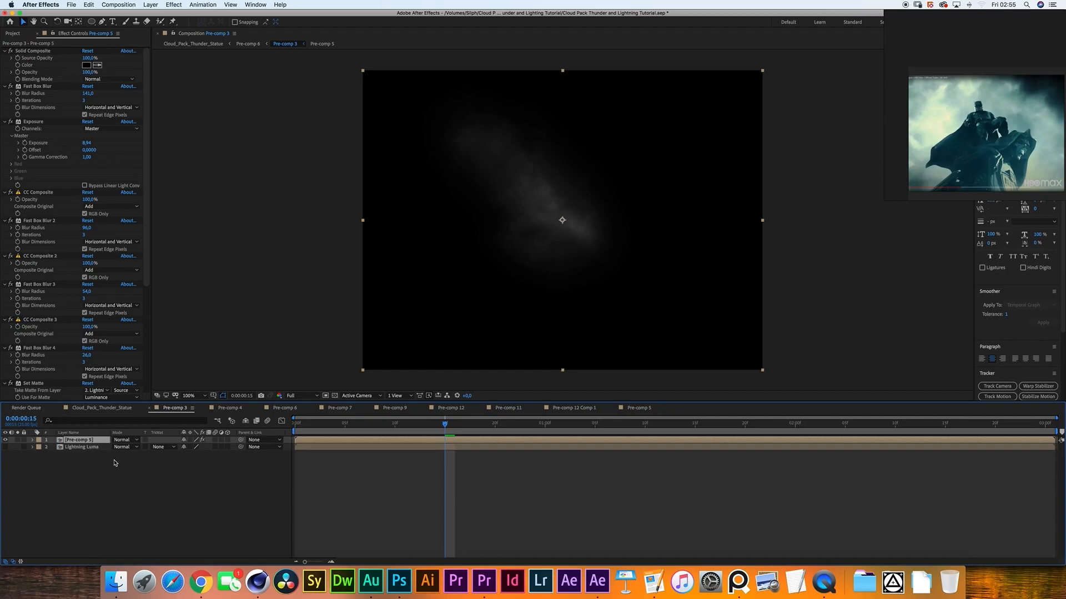
double_click(78, 440)
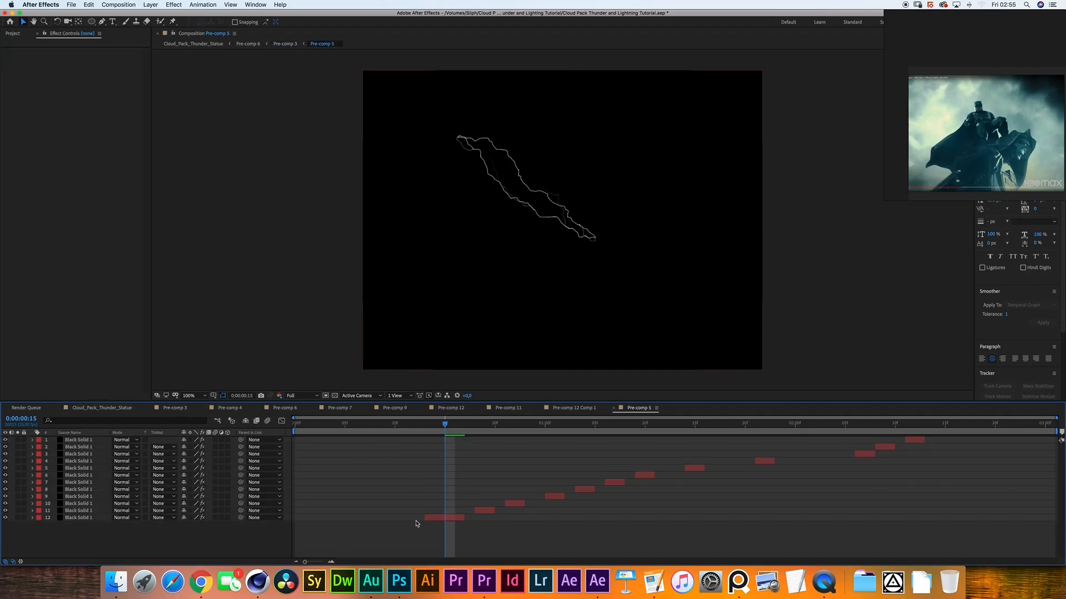
Step: Inspect the core, glow and expert settings of Advanced Lightning on Black Solid layer 12, and scrub through the lightning strikes
left_click(438, 518)
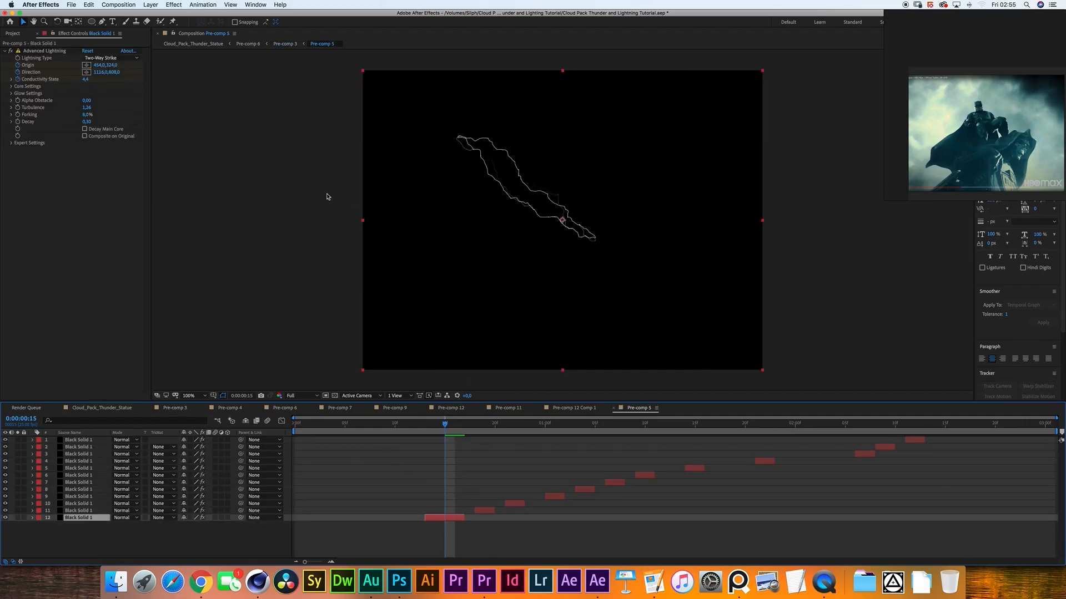
left_click(173, 5)
mouse_move(249, 122)
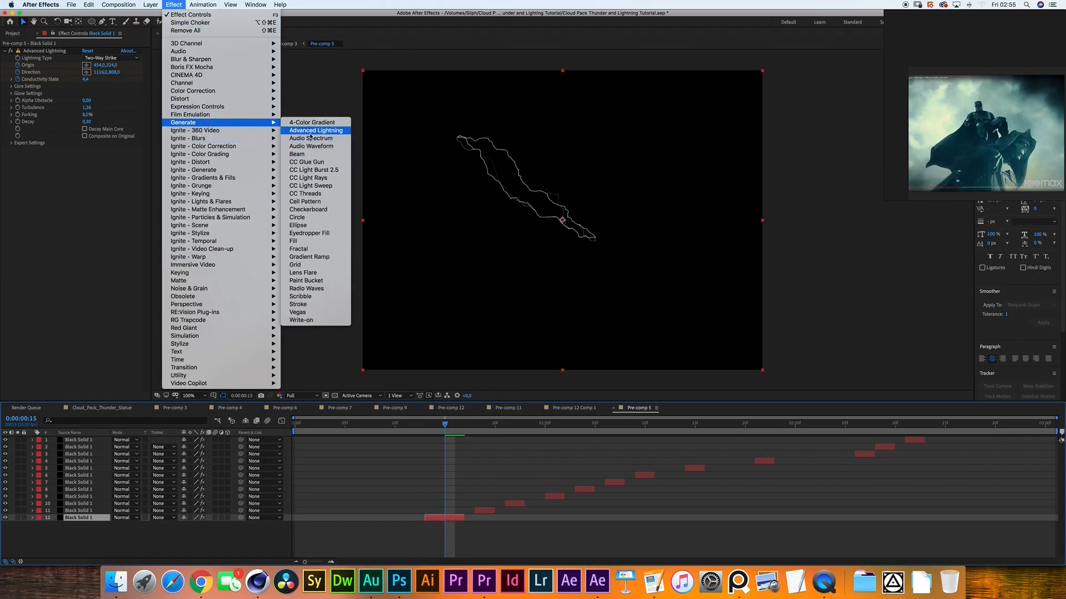
left_click(38, 208)
left_click(11, 93)
left_click(11, 86)
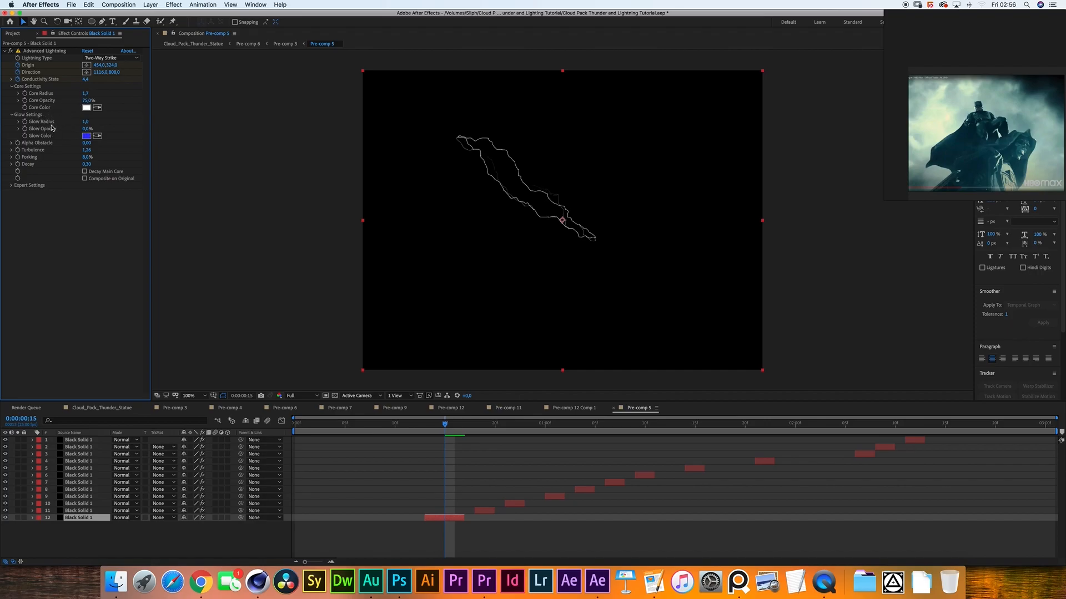
left_click(11, 186)
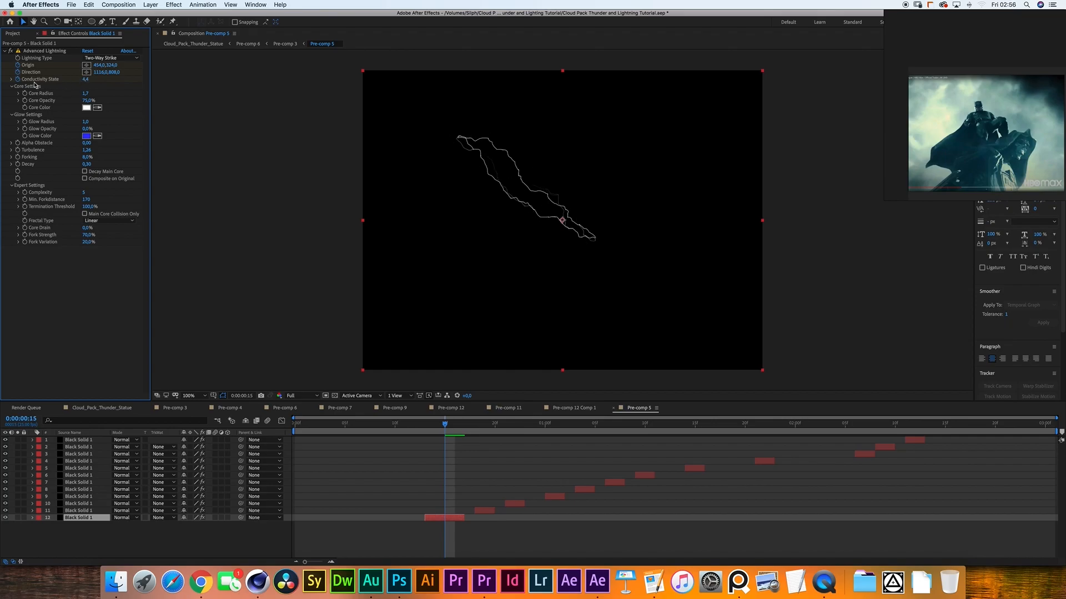
left_click_drag(434, 424, 905, 423)
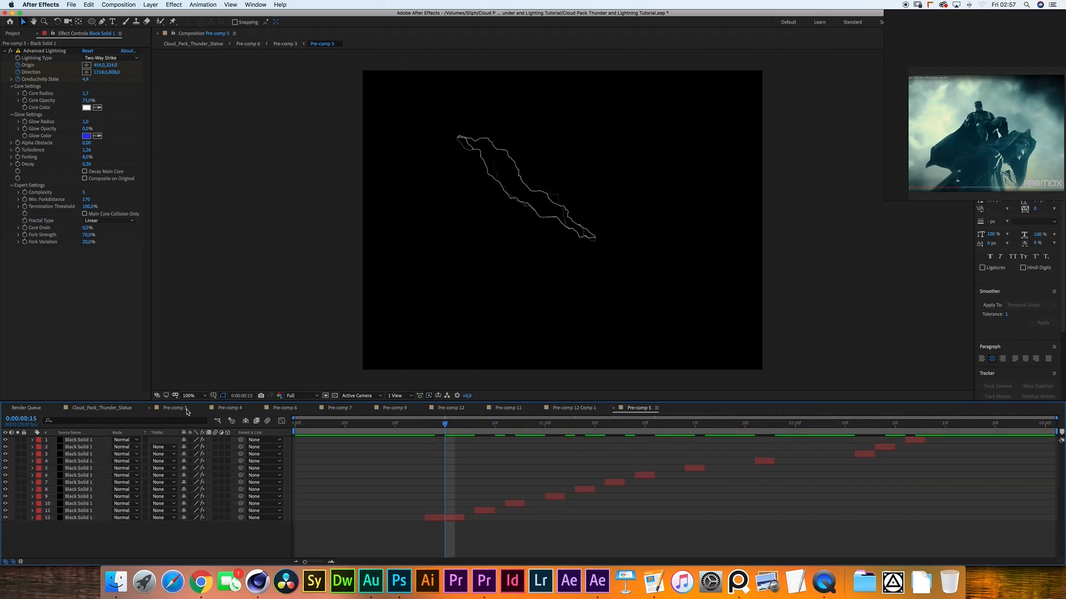
Step: Disable all effects on the Pre-comp 5 layer in Pre-comp 3, from Solid Composite to CC Vector Blur
left_click(176, 411)
left_click(87, 475)
left_click(88, 440)
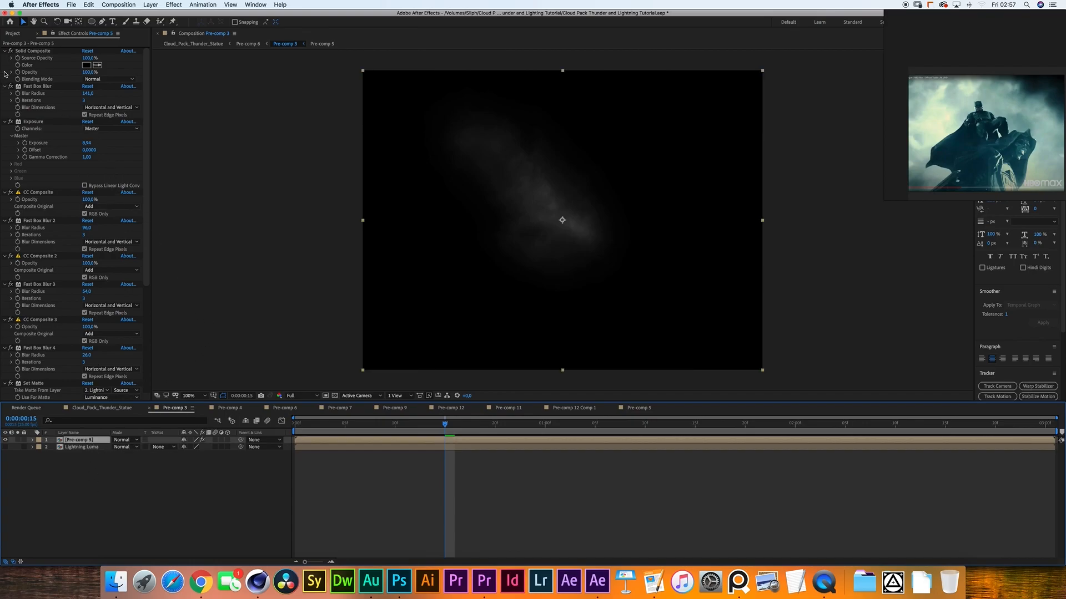
left_click_drag(10, 86, 9, 403)
scroll(26, 283, "down", 5)
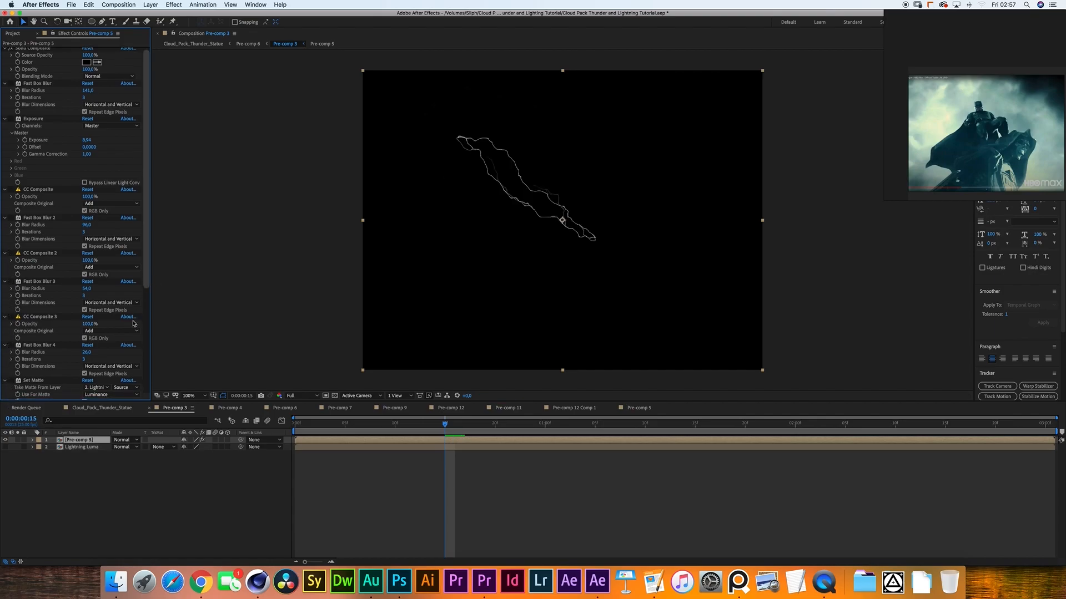
left_click(10, 276)
left_click(10, 347)
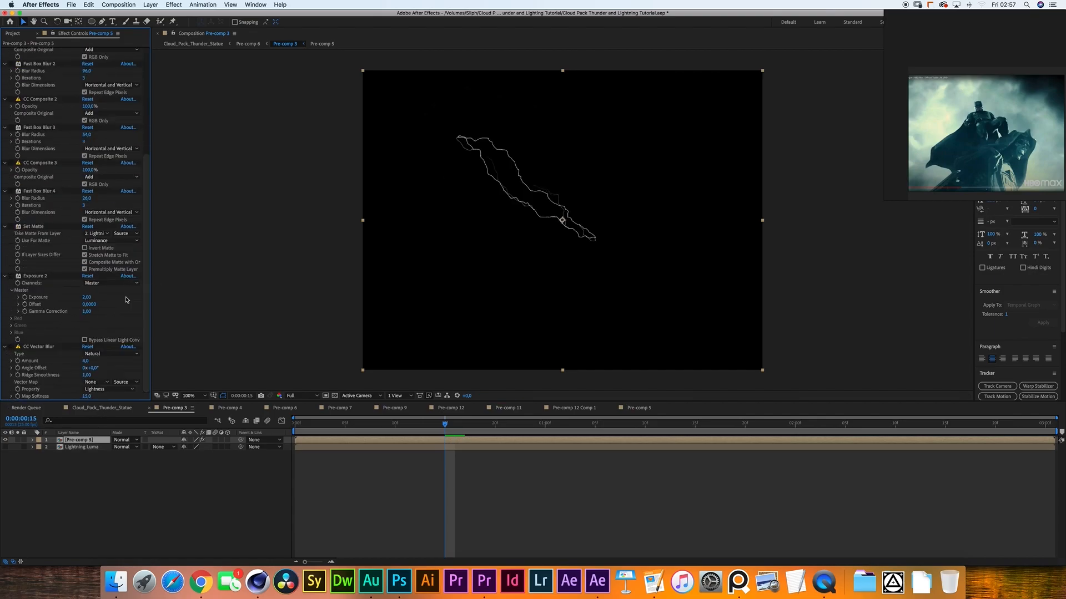
Step: Enable Solid Composite on the Pre-comp 5 layer and confirm its color as black, 000000
left_click_drag(146, 166, 147, 59)
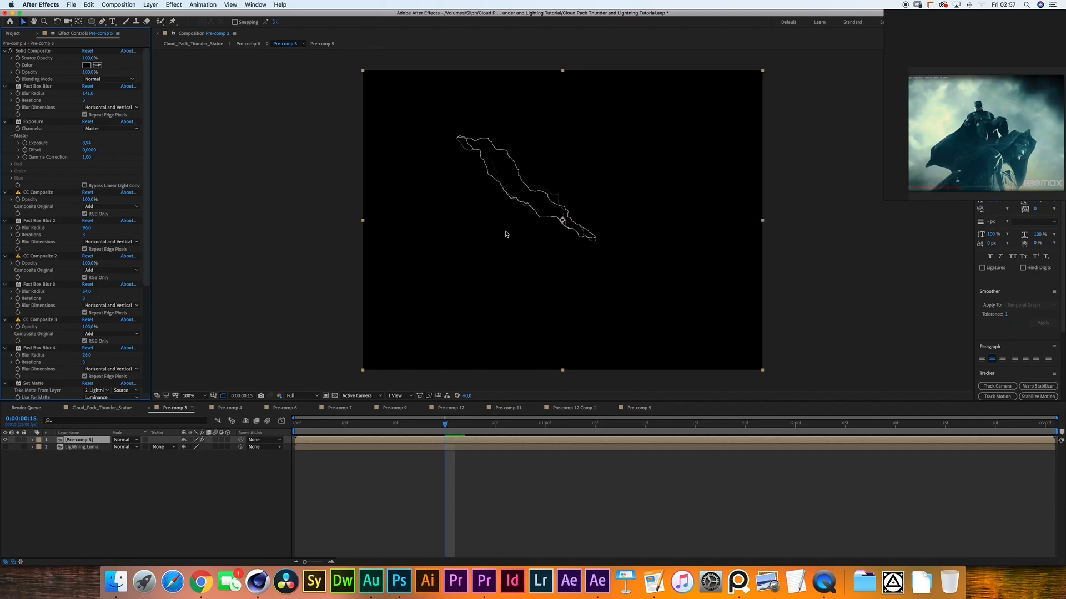
left_click_drag(145, 78, 146, 72)
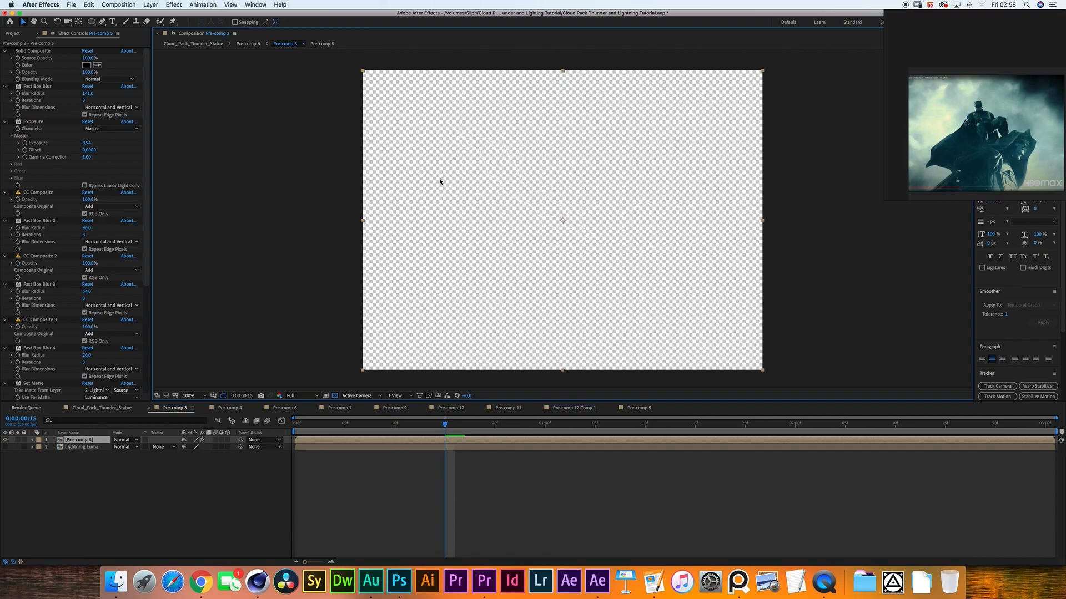
left_click(11, 50)
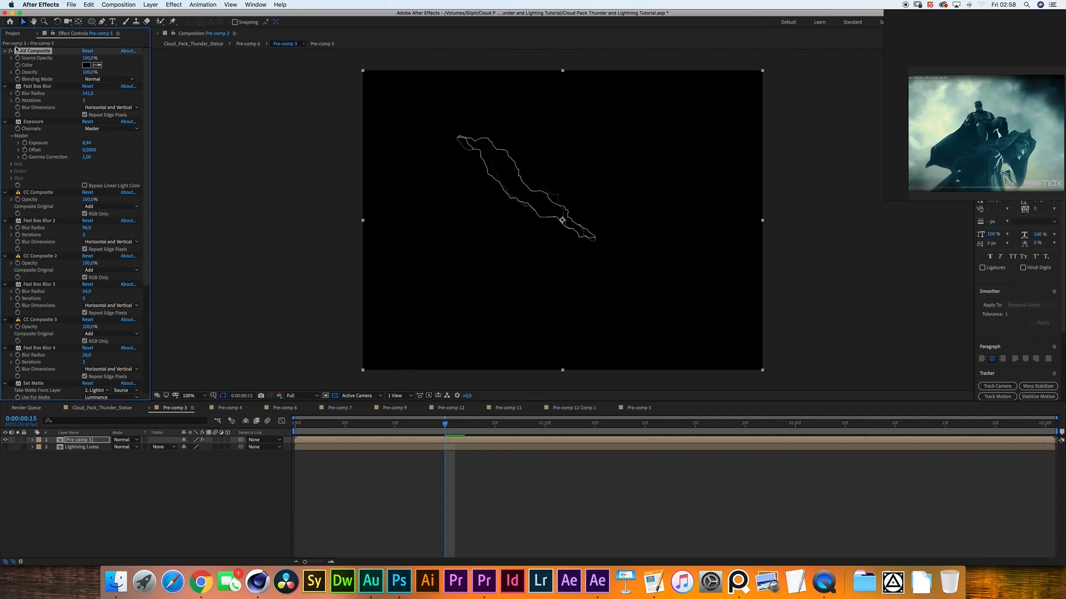
left_click(86, 64)
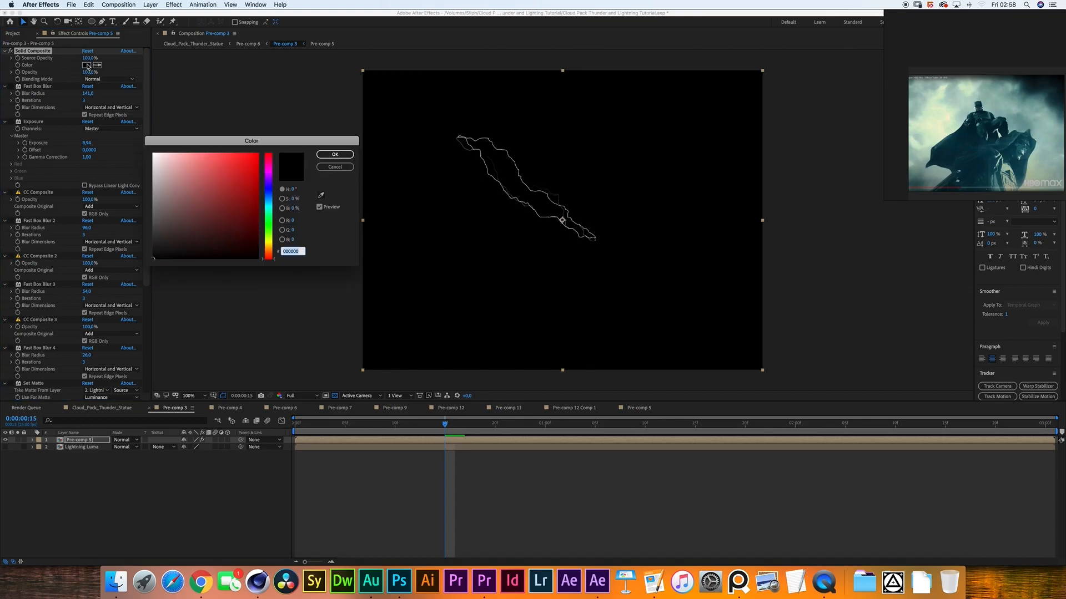
left_click(334, 154)
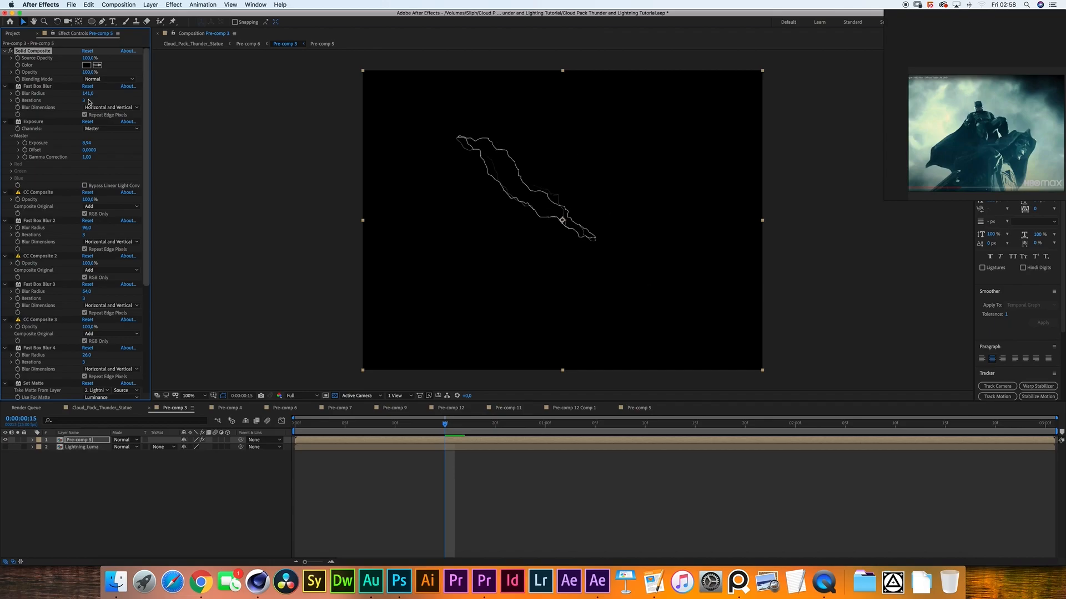
Step: Enable the first Fast Box Blur, Exposure and CC Composite effects on the Pre-comp 5 layer
left_click(11, 87)
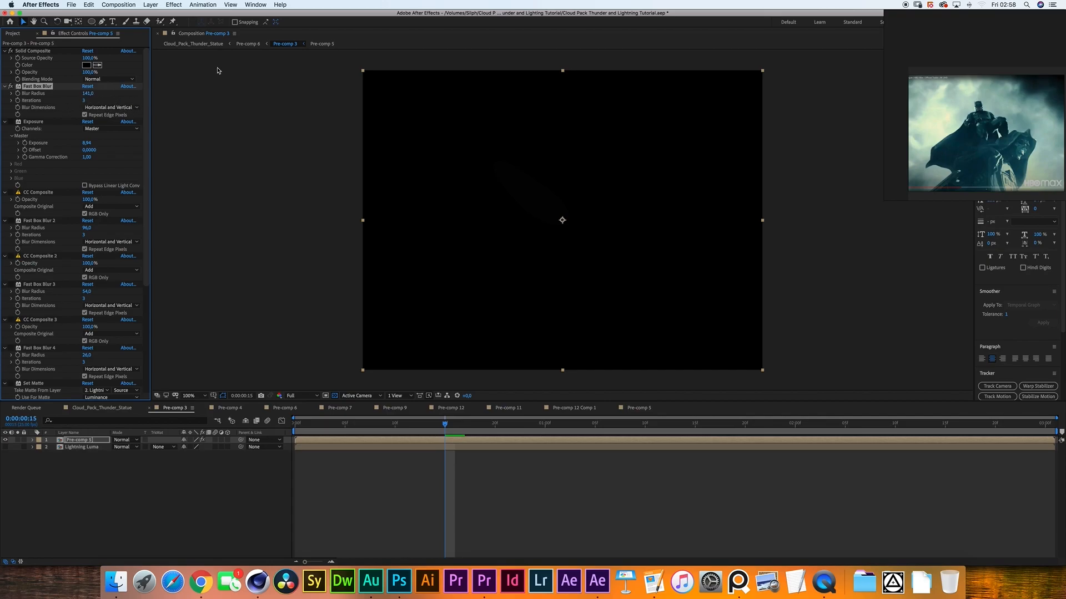
left_click(10, 121)
left_click(27, 123)
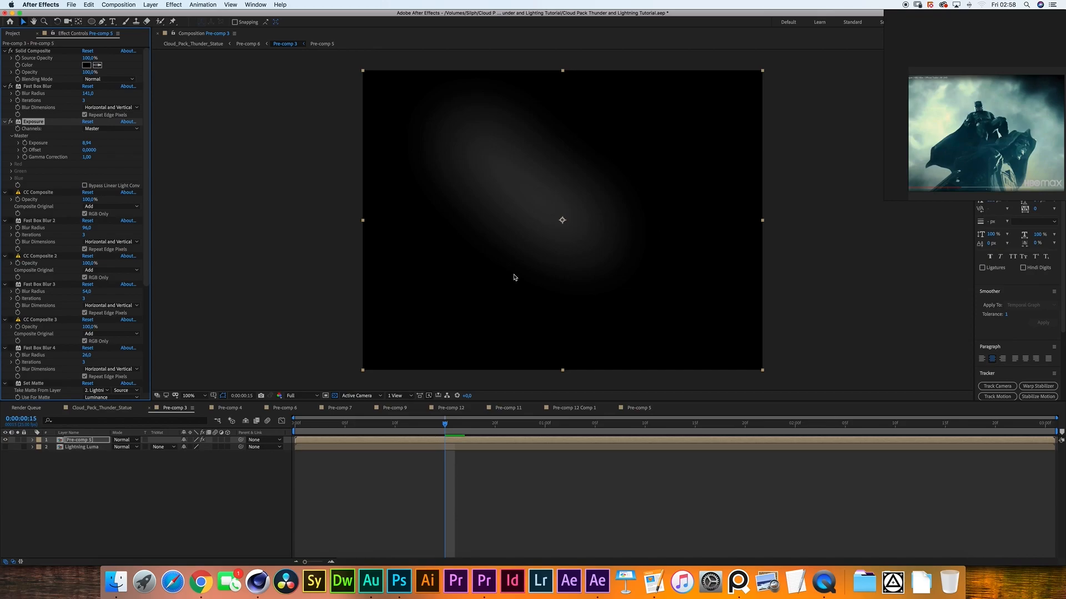
left_click(24, 193)
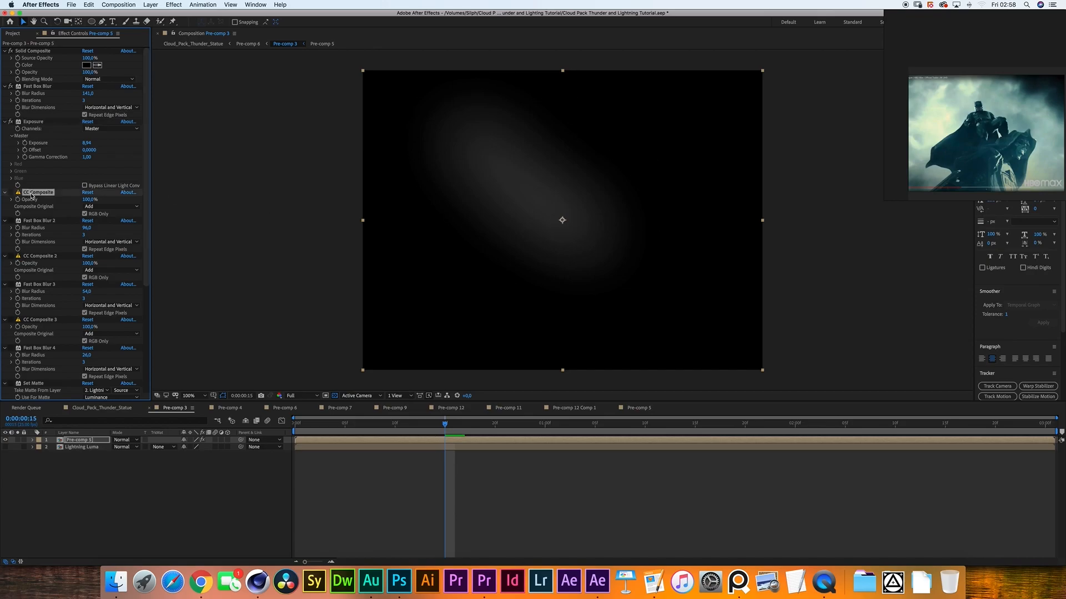
left_click(10, 192)
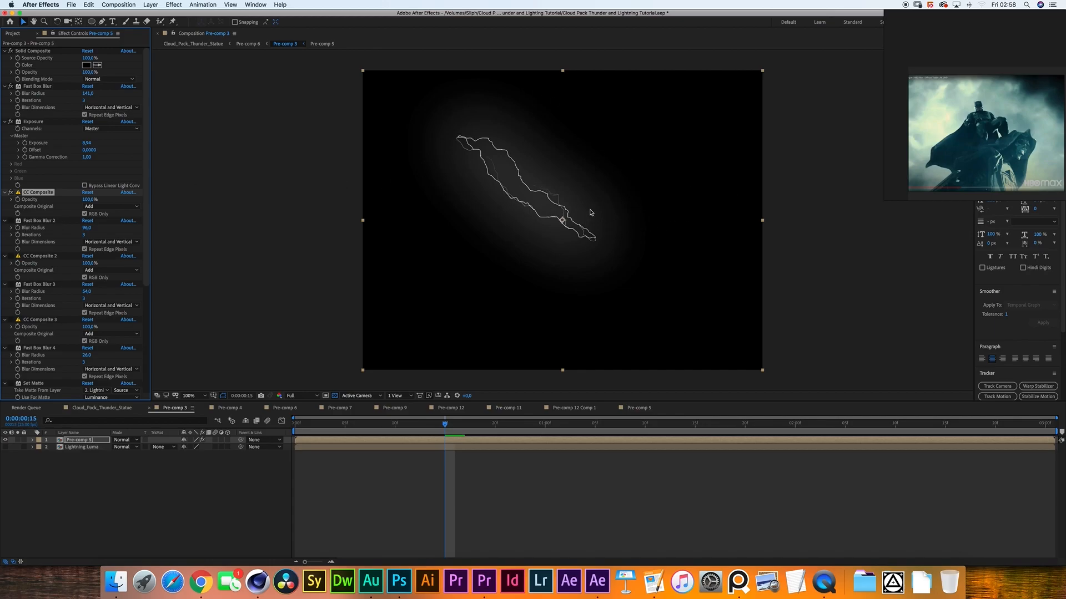
Step: Enable Fast Box Blur 2, 3 and 4 with CC Composite 2 and 3 on the Pre-comp 5 layer
left_click(11, 222)
left_click(11, 256)
left_click(10, 284)
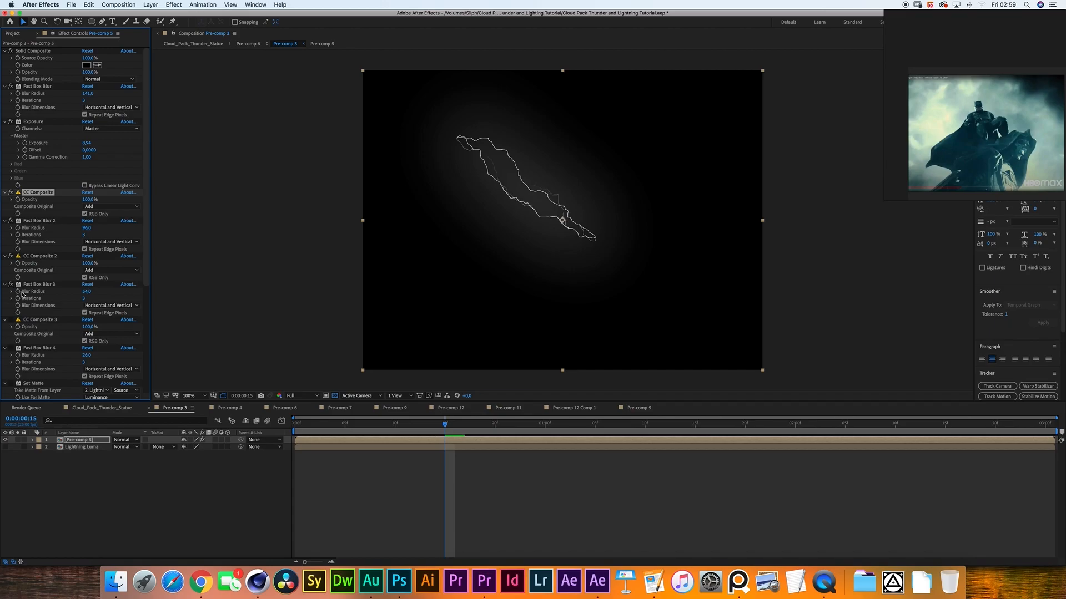
left_click(10, 321)
left_click(10, 348)
scroll(149, 294, "down", 2)
scroll(150, 298, "down", 2)
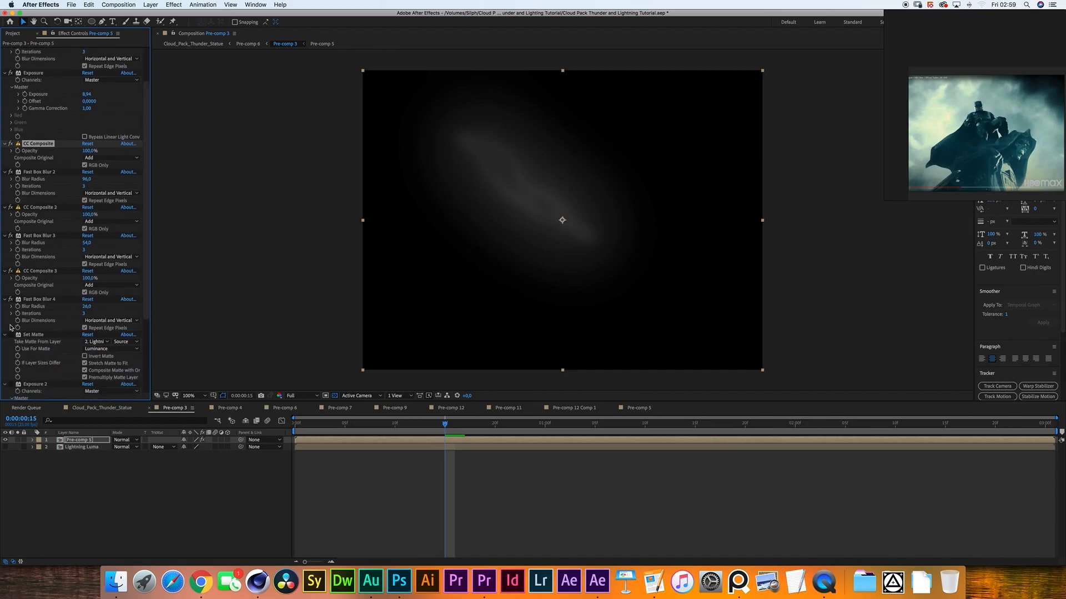
scroll(2, 335, "down", 6)
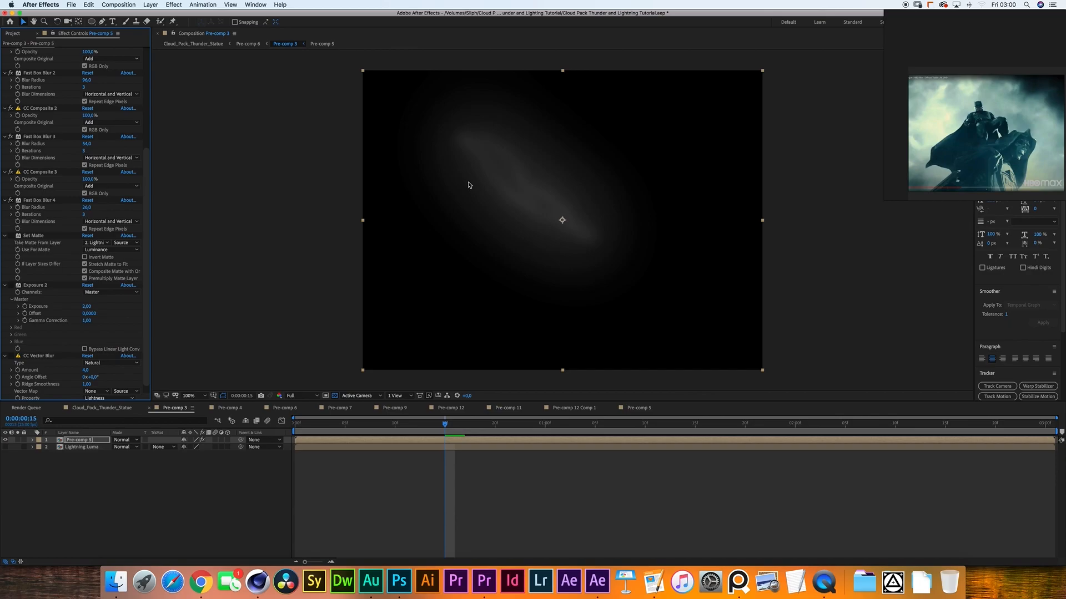
Step: Enable Set Matte on the Pre-comp 5 layer using the luminance of 2. Lightning Luma, and enable Exposure 2
left_click(40, 238)
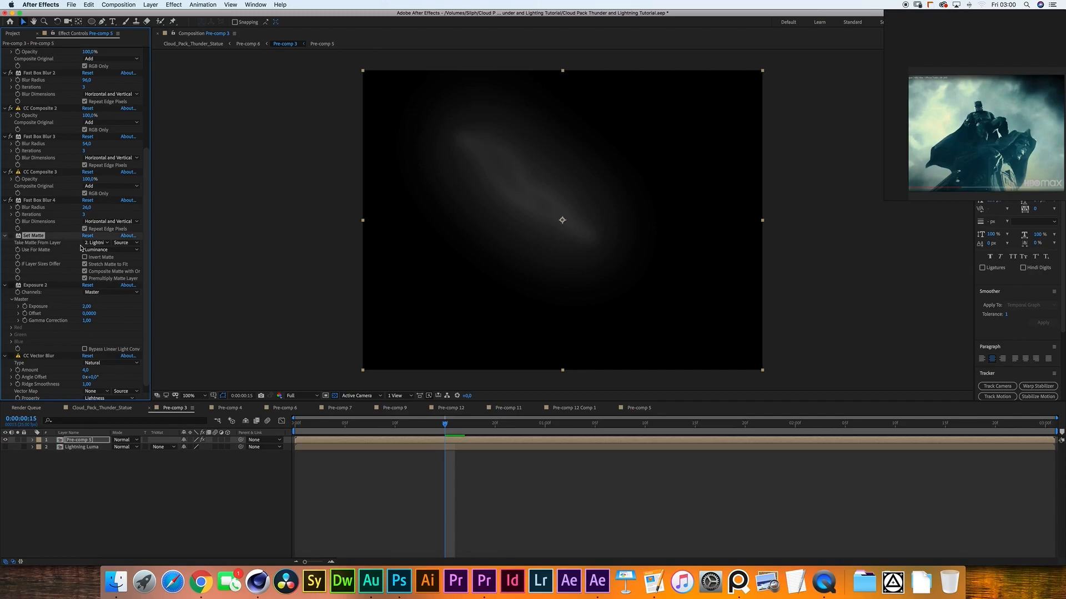
left_click(101, 245)
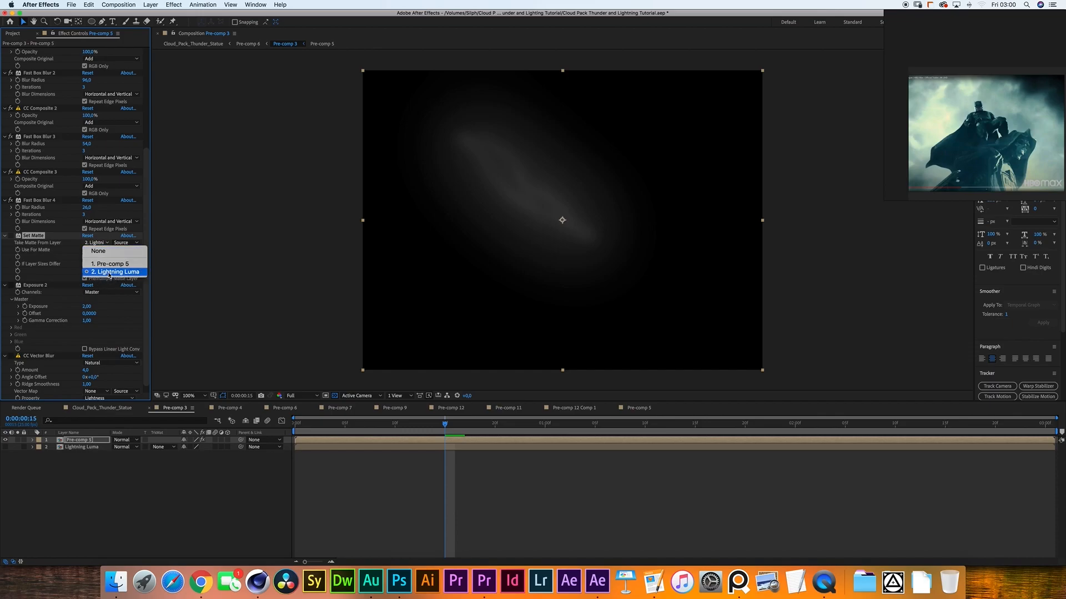
left_click(72, 255)
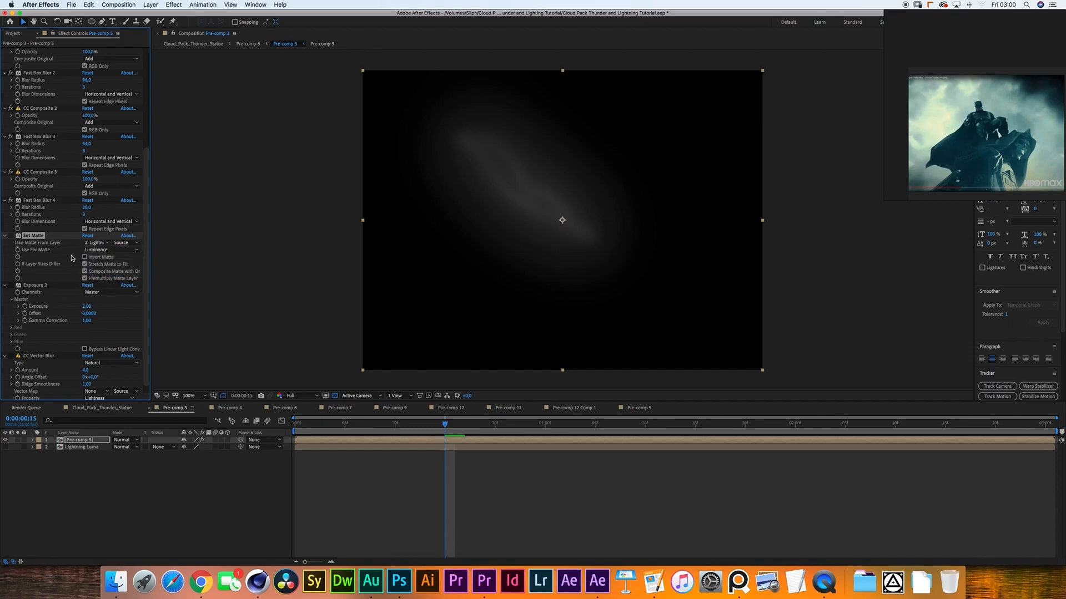
left_click(95, 253)
left_click(98, 249)
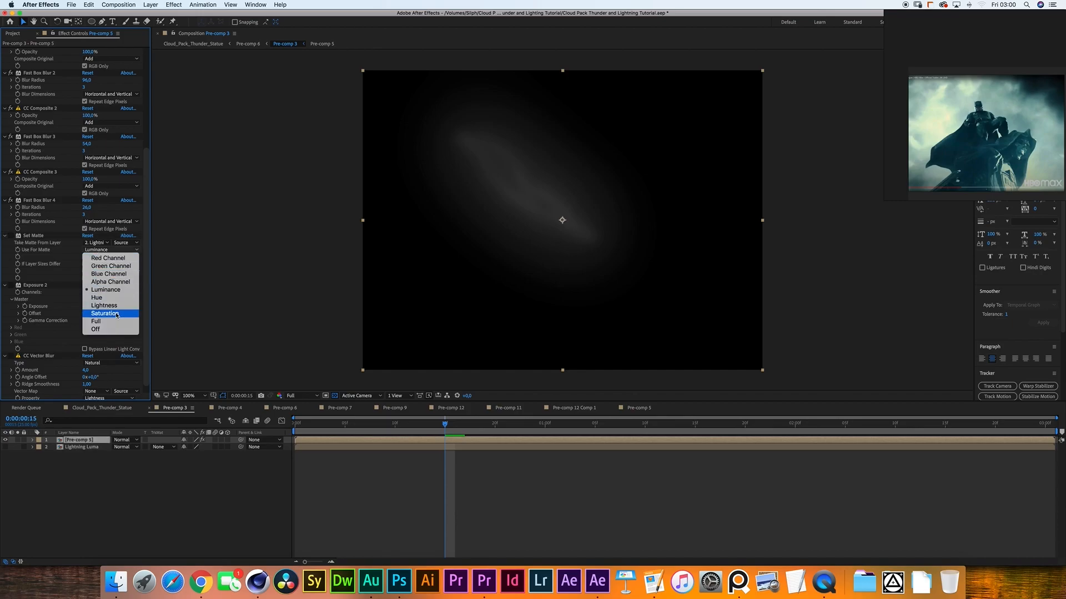
left_click(70, 254)
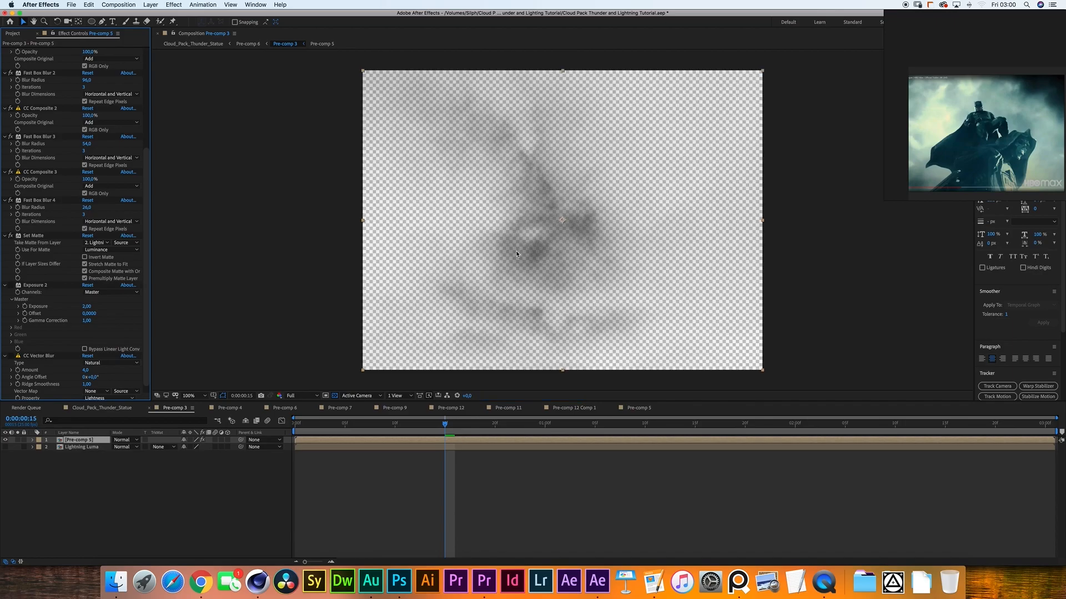
left_click(335, 396)
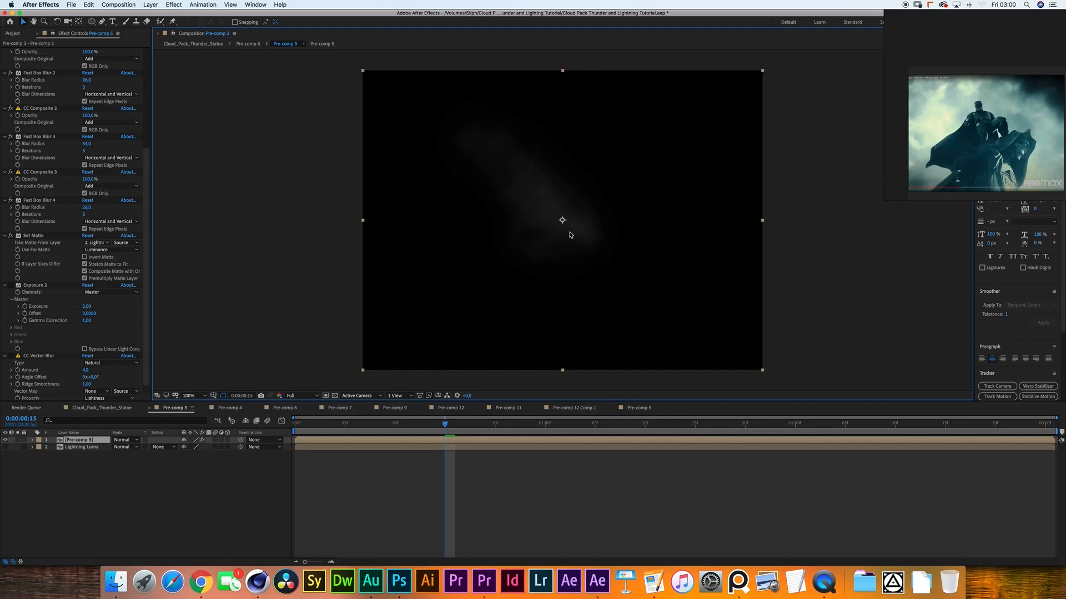
left_click(11, 286)
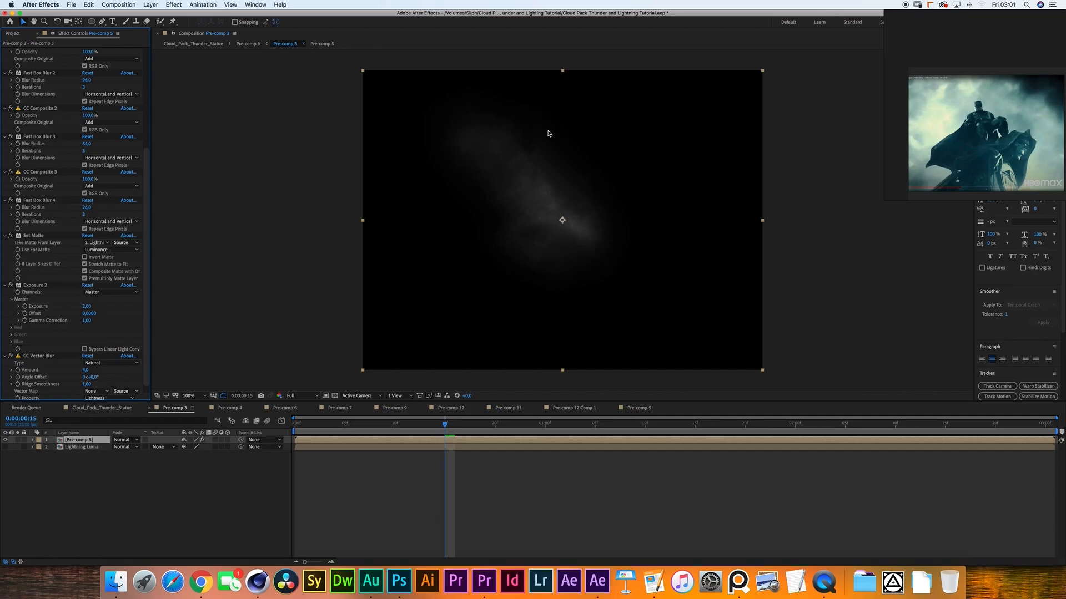
Step: Open Pre-comp 7 and review the full effect stack on its Pre-comp 5 layer
left_click(286, 408)
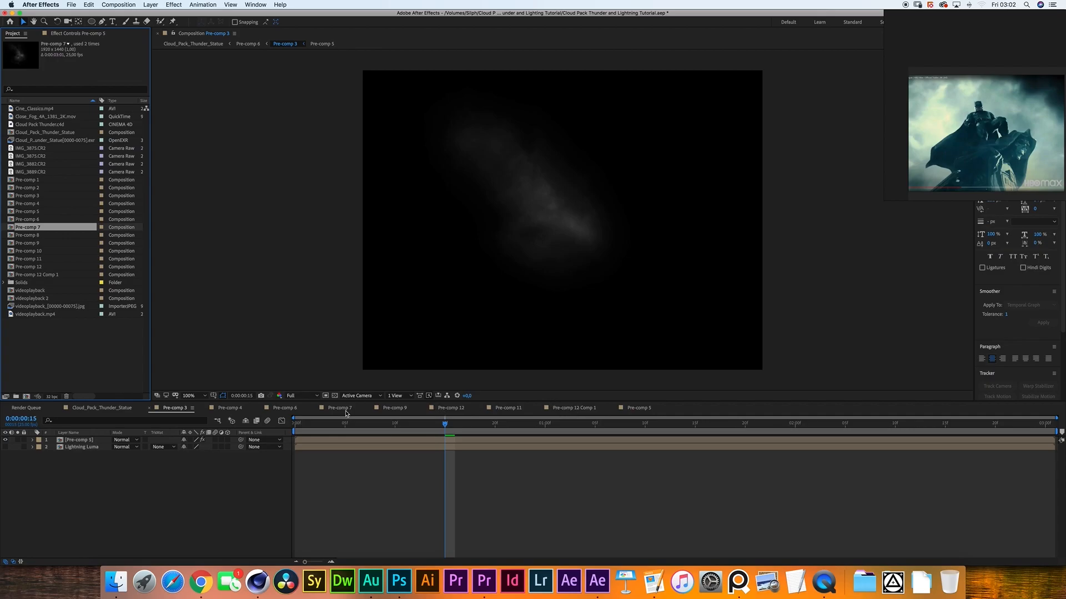
left_click_drag(346, 413, 348, 413)
left_click(351, 412)
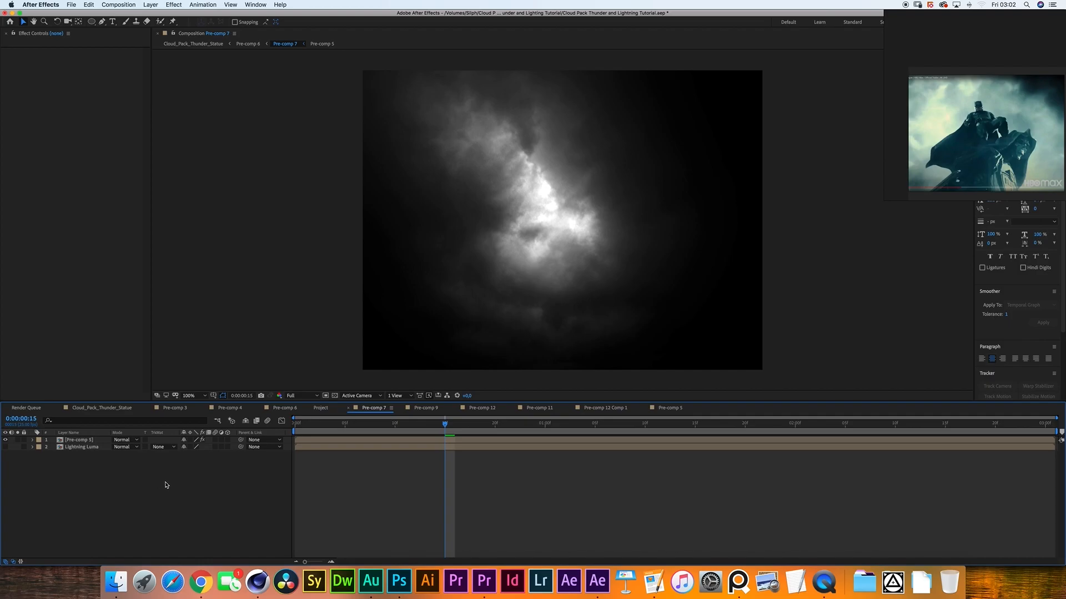
left_click(90, 441)
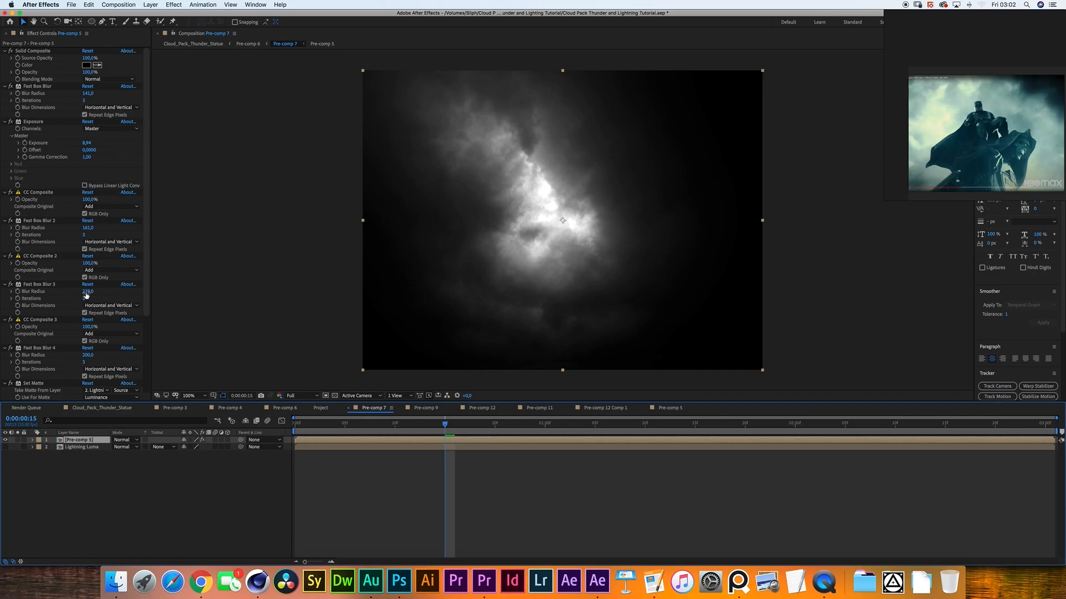
scroll(92, 311, "down", 3)
scroll(89, 325, "down", 5)
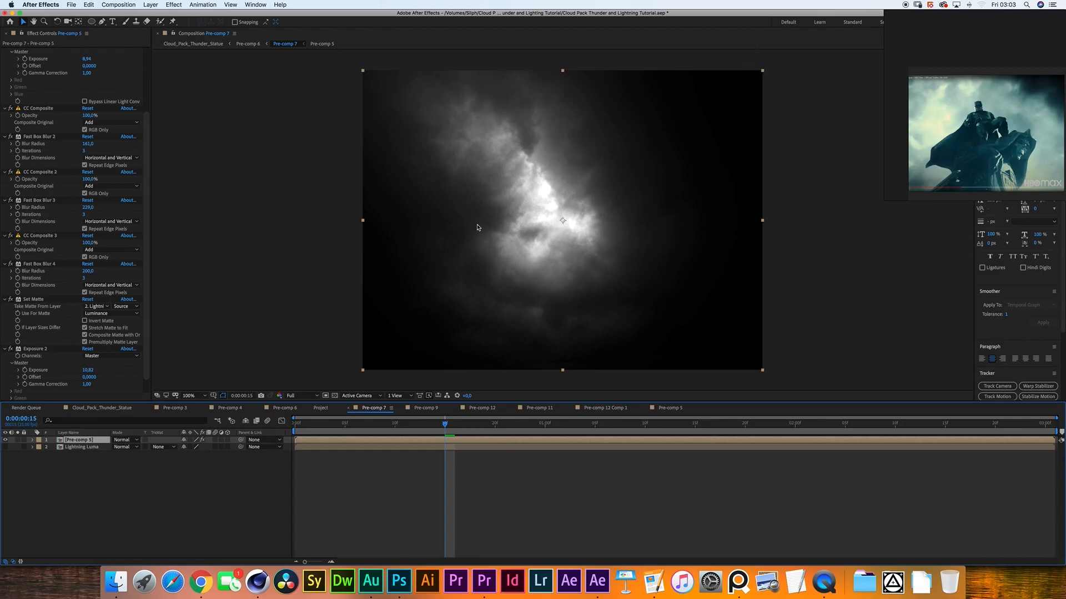
Step: Return to Pre-comp 6 and compare the shot with the Pre-comp 7 lightning glow layer soloed and unsoloed
left_click(283, 408)
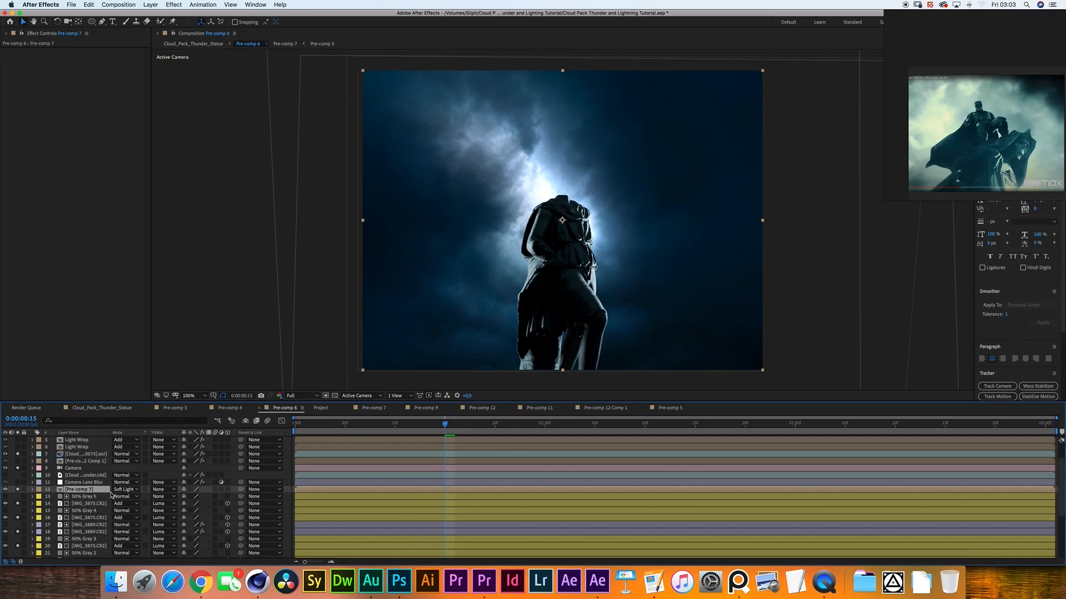
left_click(15, 490)
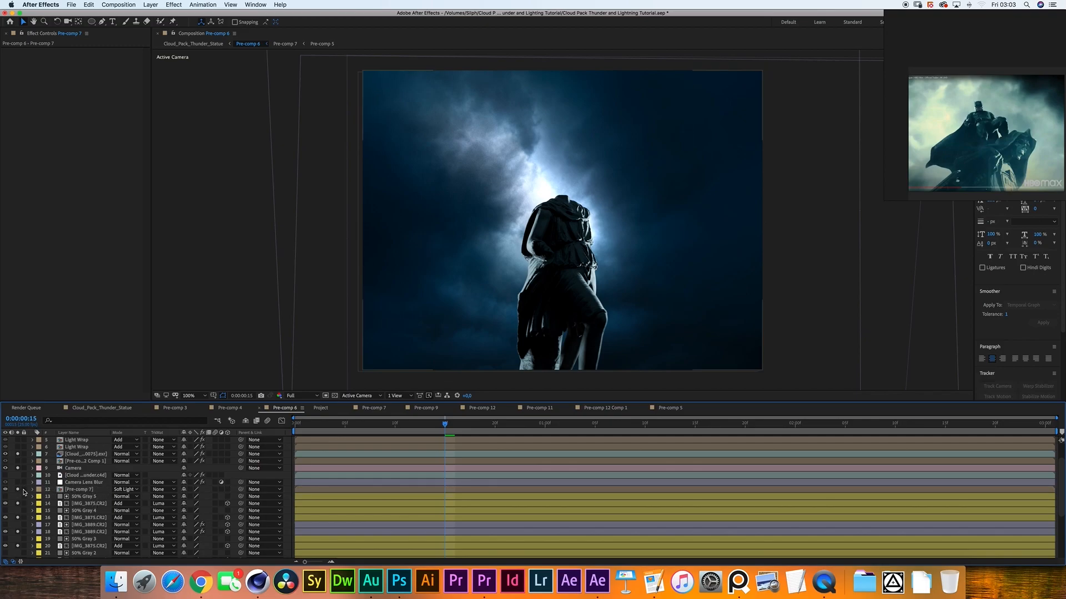
left_click(19, 489)
left_click(18, 490)
left_click(18, 490)
left_click(18, 489)
left_click(18, 489)
left_click(18, 489)
left_click(18, 490)
left_click(18, 490)
left_click(18, 489)
left_click(18, 490)
Step: Inspect the aspect ratio and iris settings of the Camera Lens Blur adjustment layer in Pre-comp 6
left_click(75, 482)
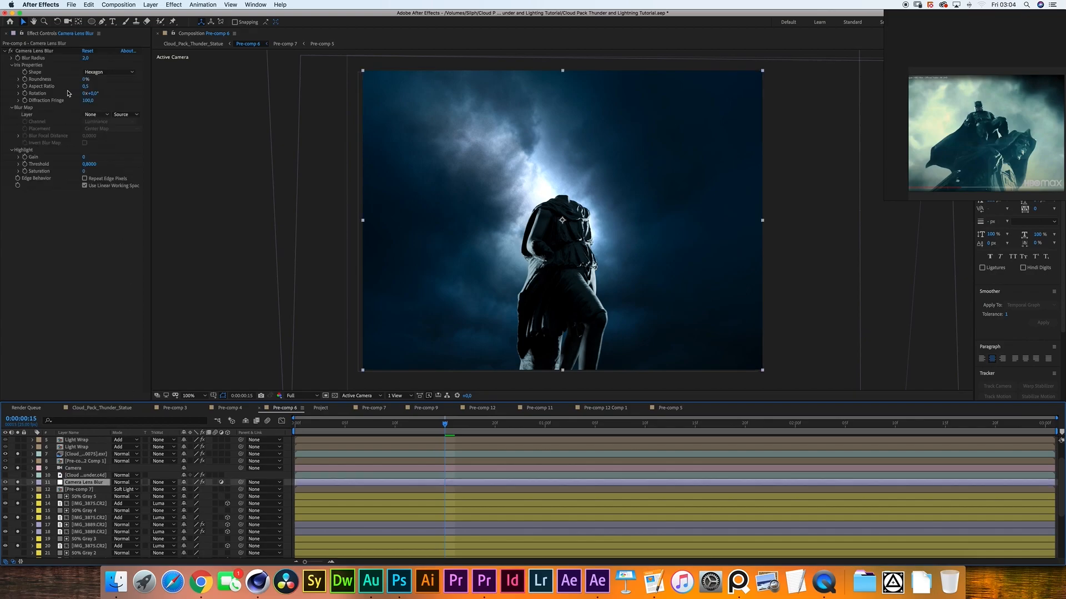
left_click(87, 87)
left_click(126, 94)
left_click(96, 94)
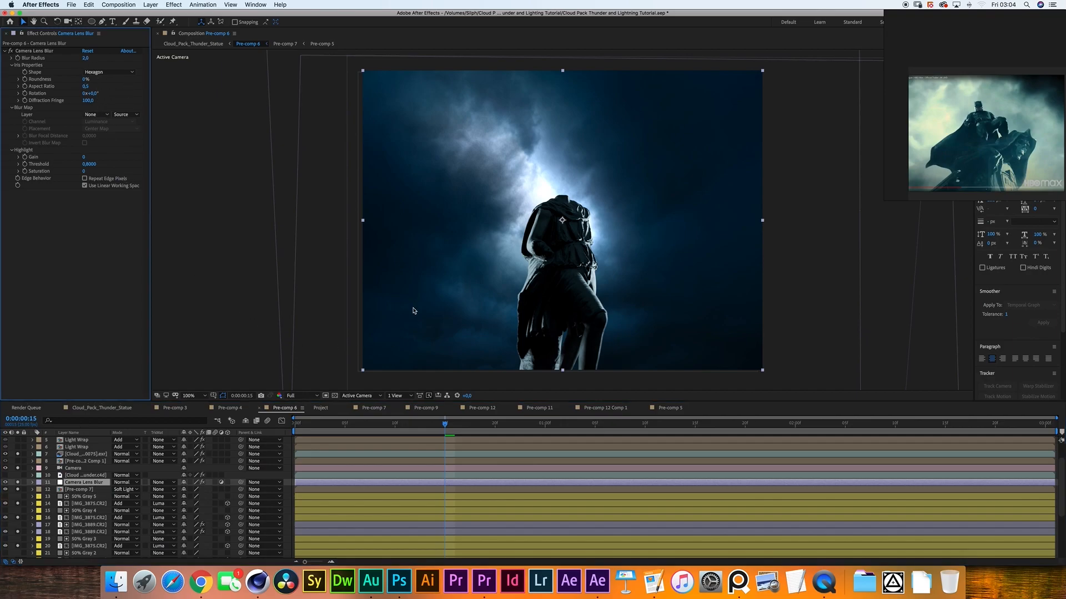
Step: Open the lowest Light Wrap layer's pre-comp and examine the track matte options on its lower statue render layer
scroll(54, 475, "up", 2)
left_click(55, 475)
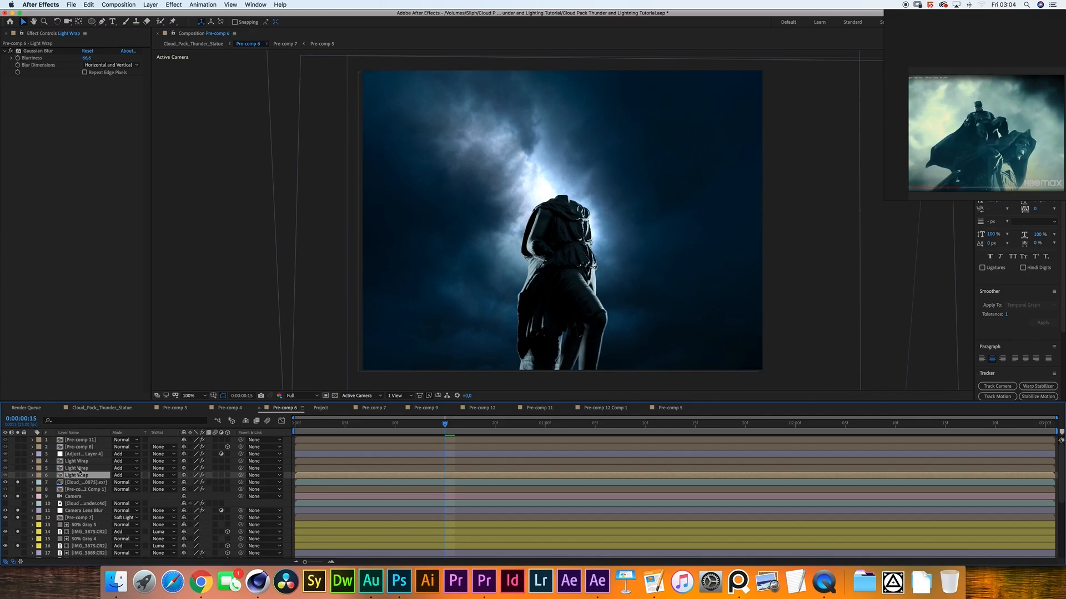
left_click(563, 279)
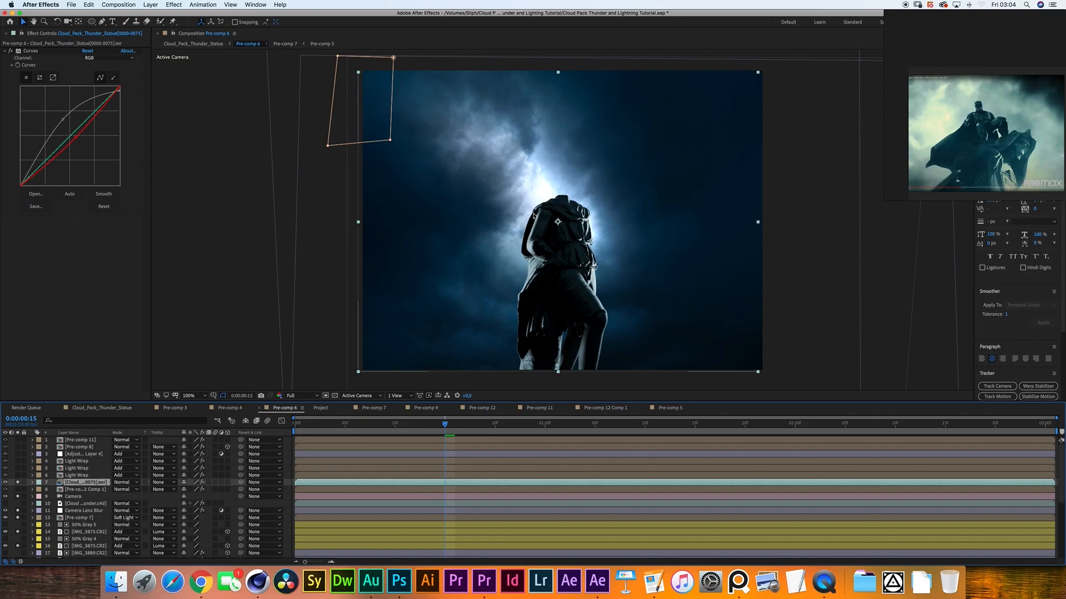
double_click(77, 475)
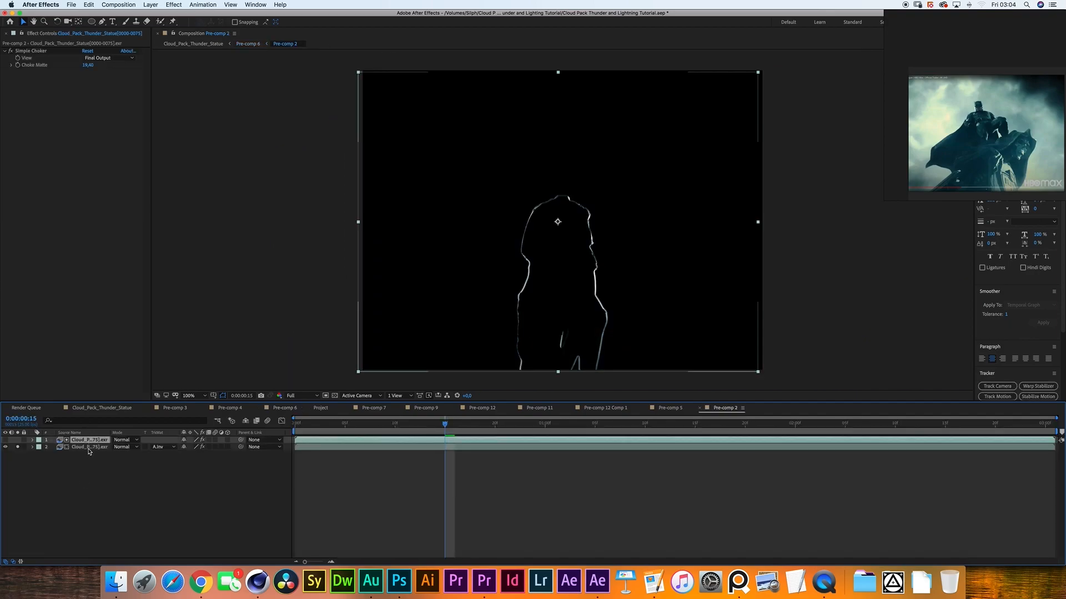
left_click(88, 447)
left_click(96, 468)
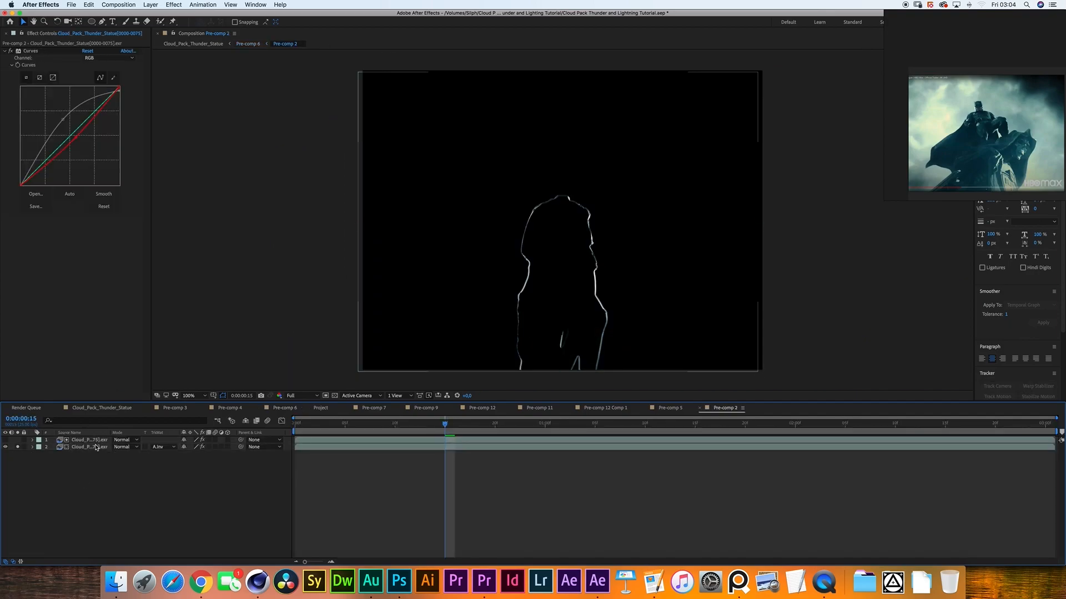
left_click(92, 447)
left_click(162, 446)
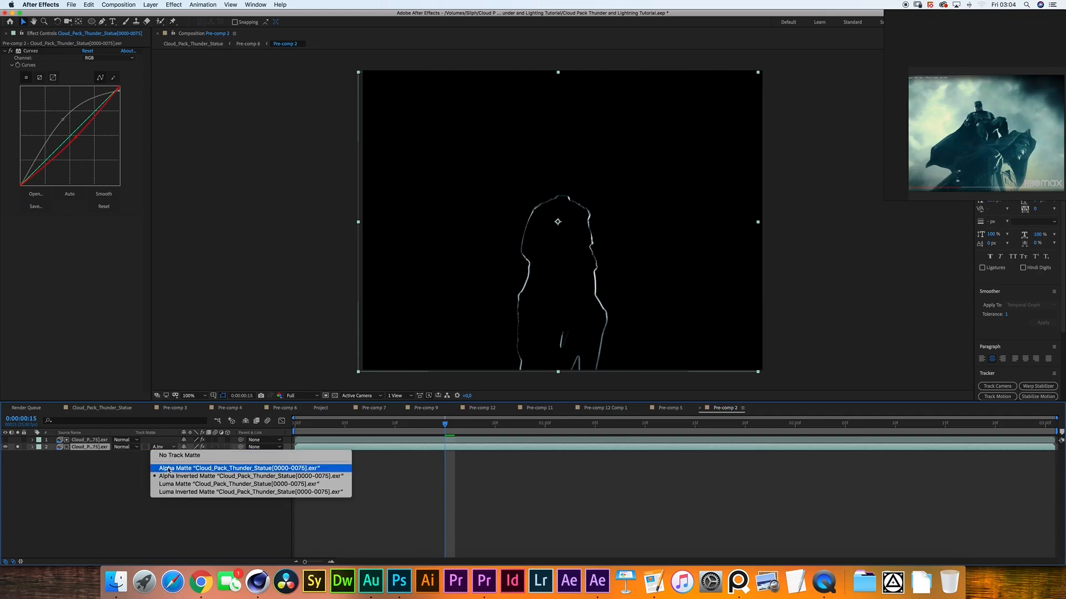
left_click(103, 483)
Step: Examine the Simple Choker effect and its Choke Matte on the upper statue render layer in Pre-comp 2
left_click(93, 440)
left_click(102, 472)
left_click(78, 440)
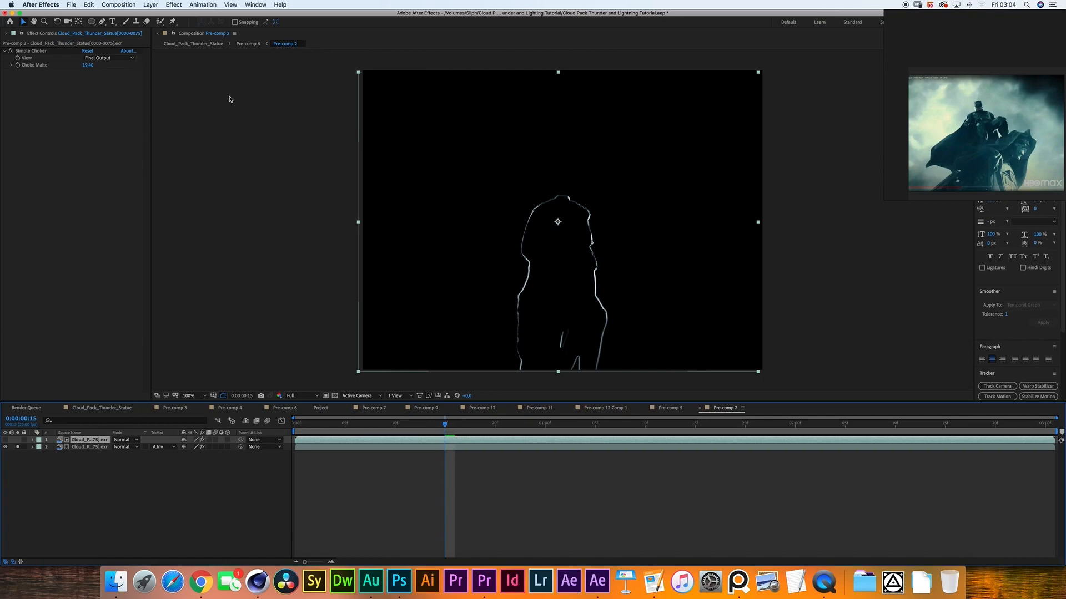
left_click(40, 52)
left_click_drag(97, 66, 588, 120)
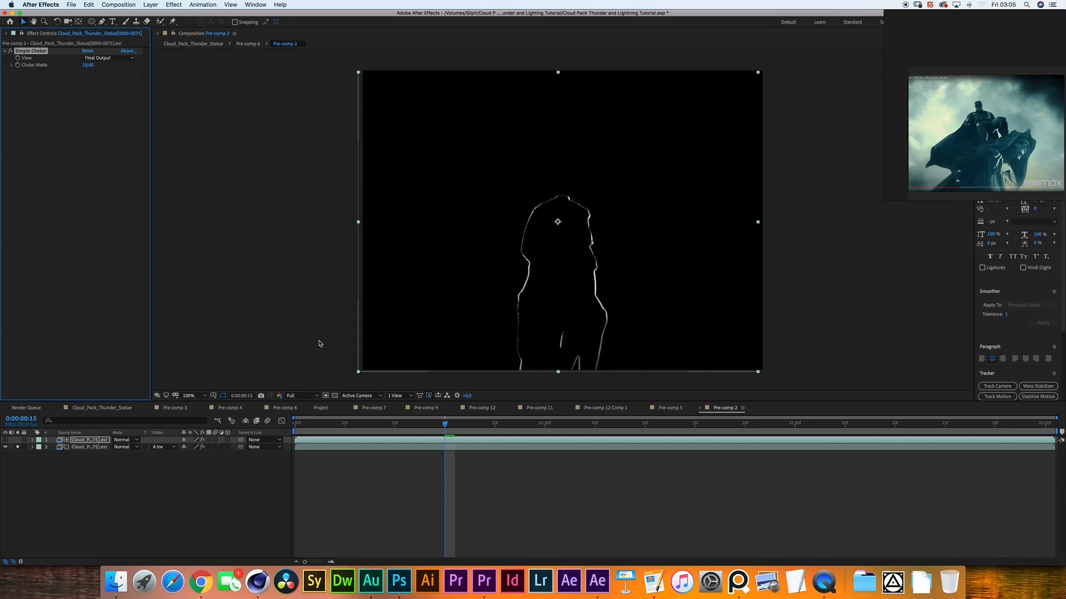
Step: Return to Pre-comp 6, reveal the lowest Light Wrap layer's opacity, and solo all three Light Wrap layers
left_click(284, 408)
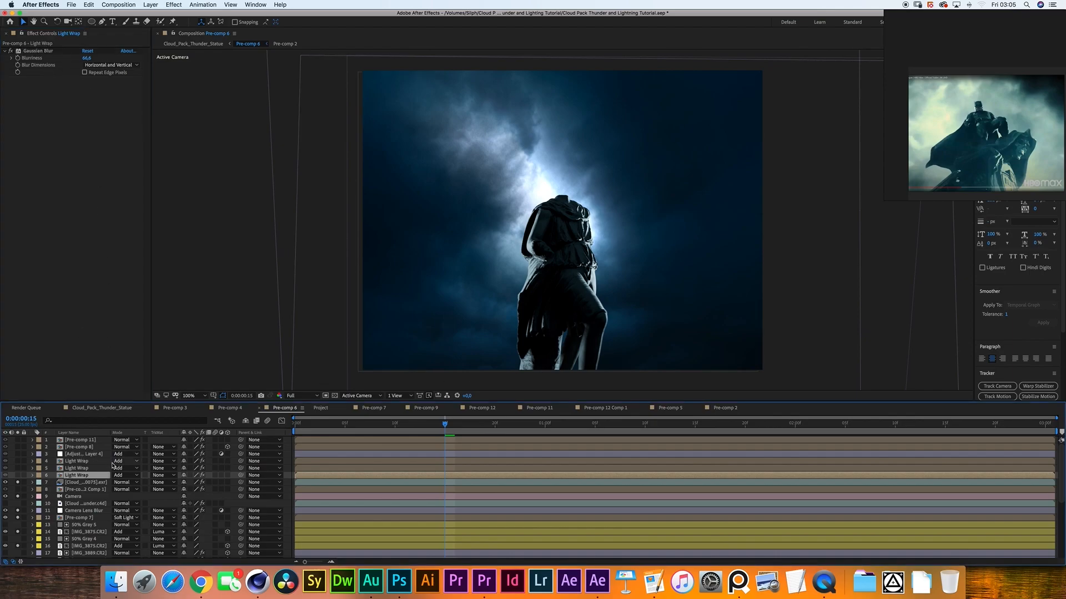
key("t")
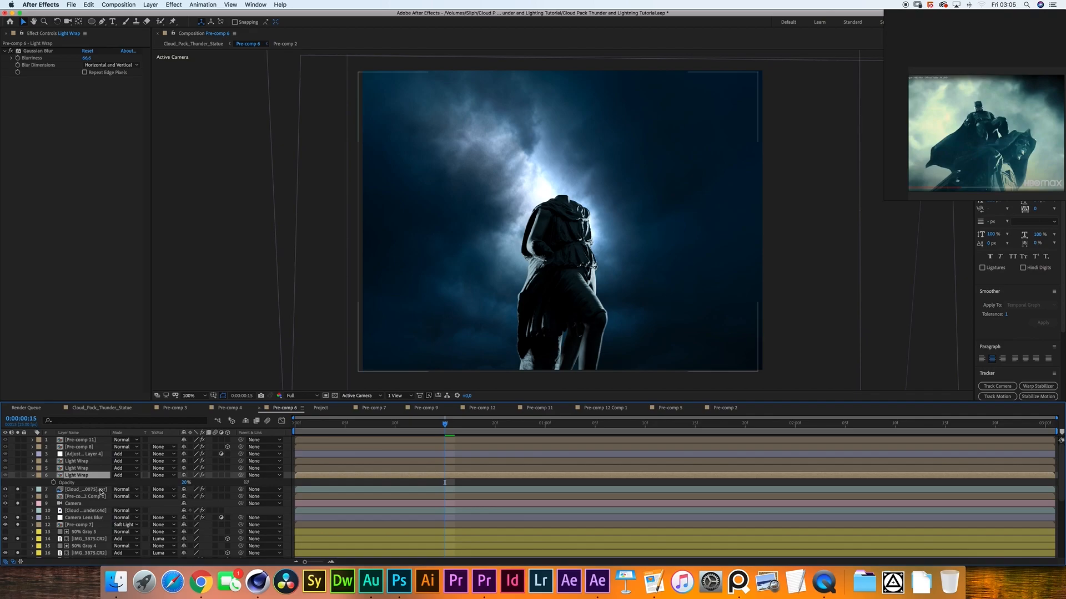
left_click(18, 475)
left_click(18, 468)
left_click(19, 461)
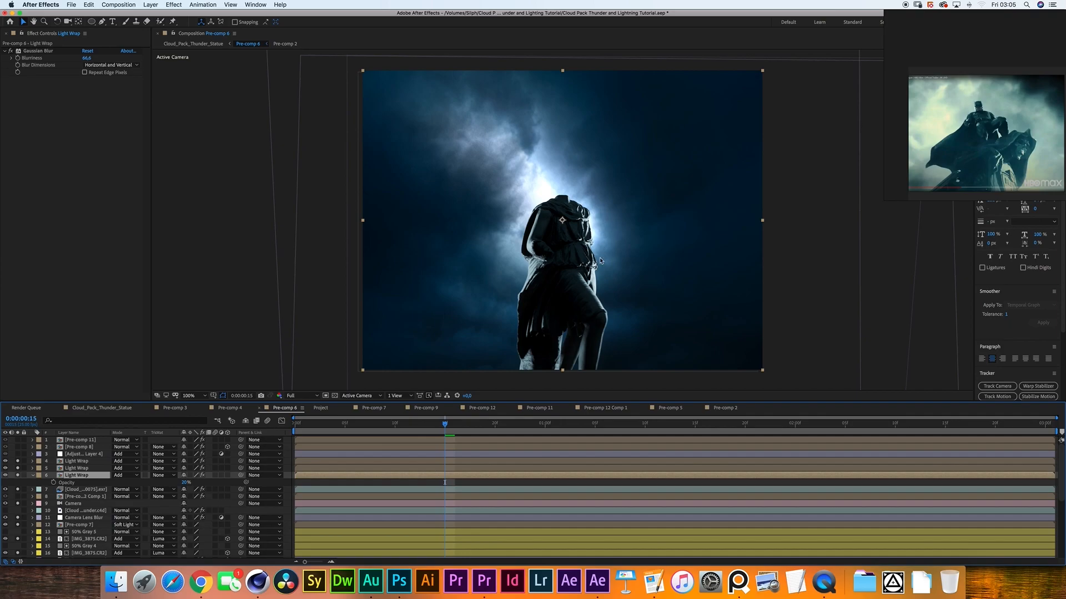
Step: Solo Adjustment Layer 4 in Pre-comp 6 and check its opacity
left_click(596, 347)
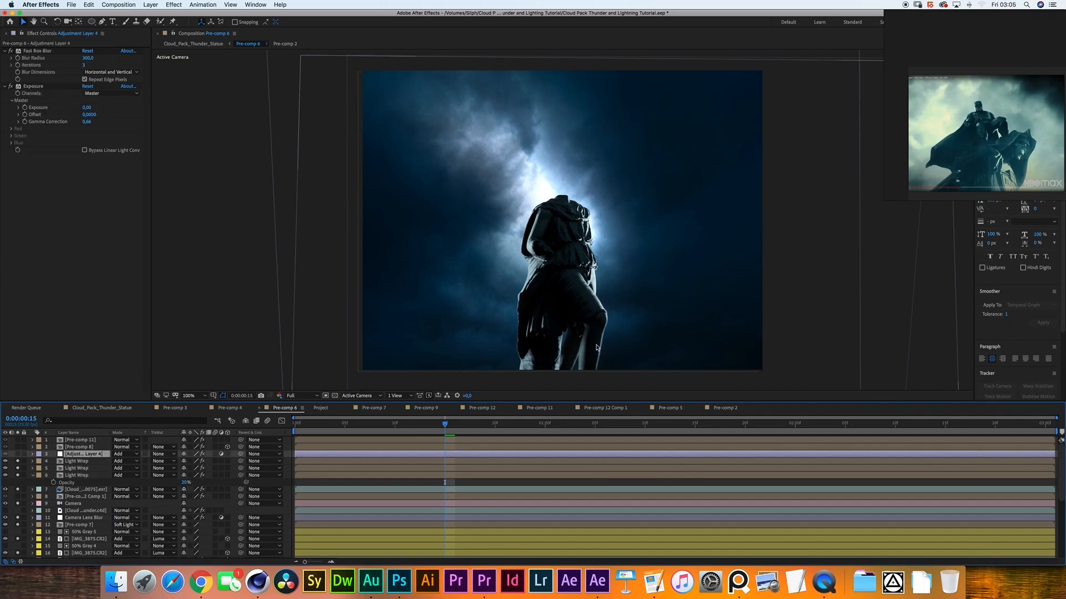
left_click(18, 455)
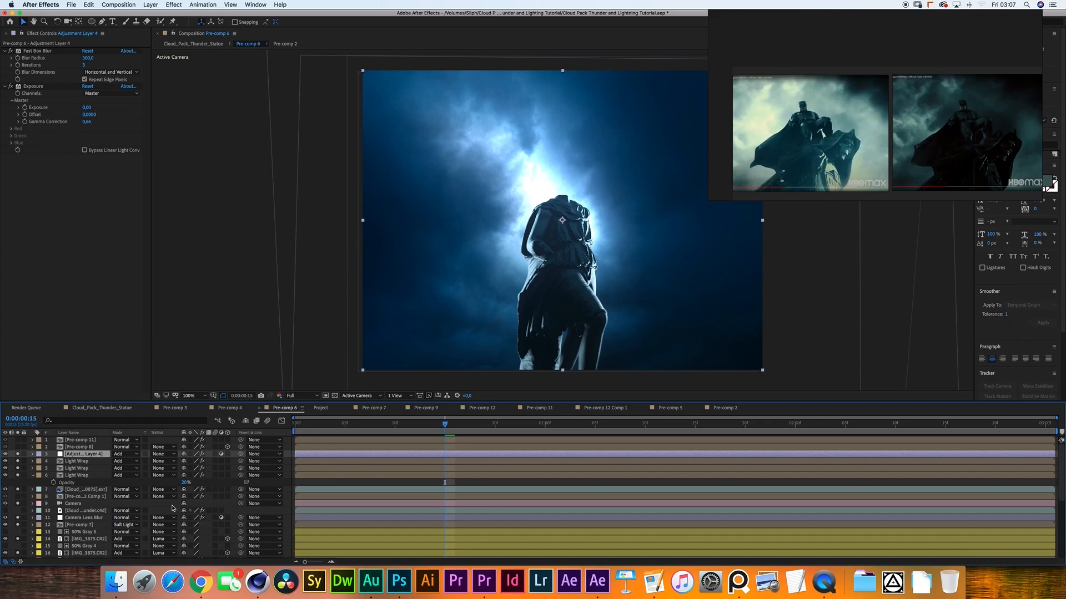
key("t")
key("t")
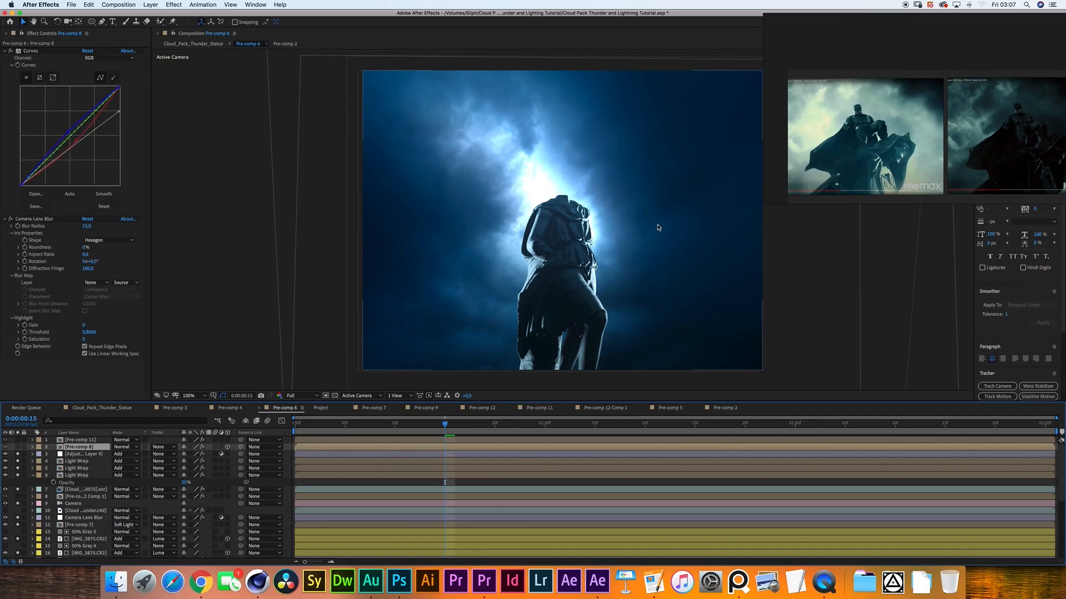
Step: Open Pre-comp 8 and examine the luma matte setup of its two Close_Fog layers and the fog's transparency
double_click(78, 446)
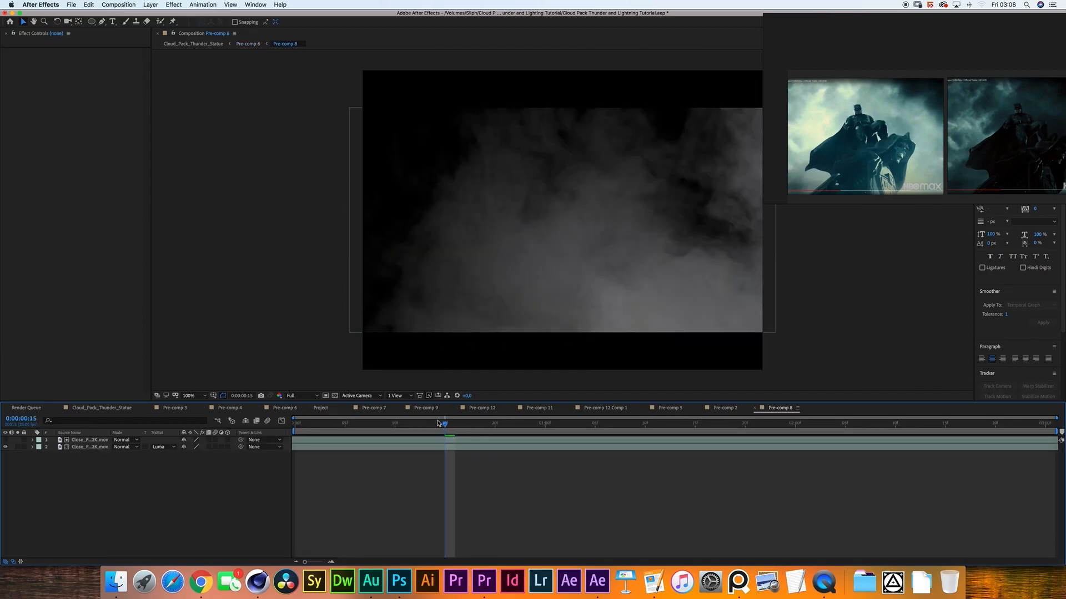
mouse_move(445, 423)
left_mouse_down()
mouse_move(1063, 427)
mouse_move(454, 412)
left_mouse_up()
key("Page_Up")
left_click(84, 448)
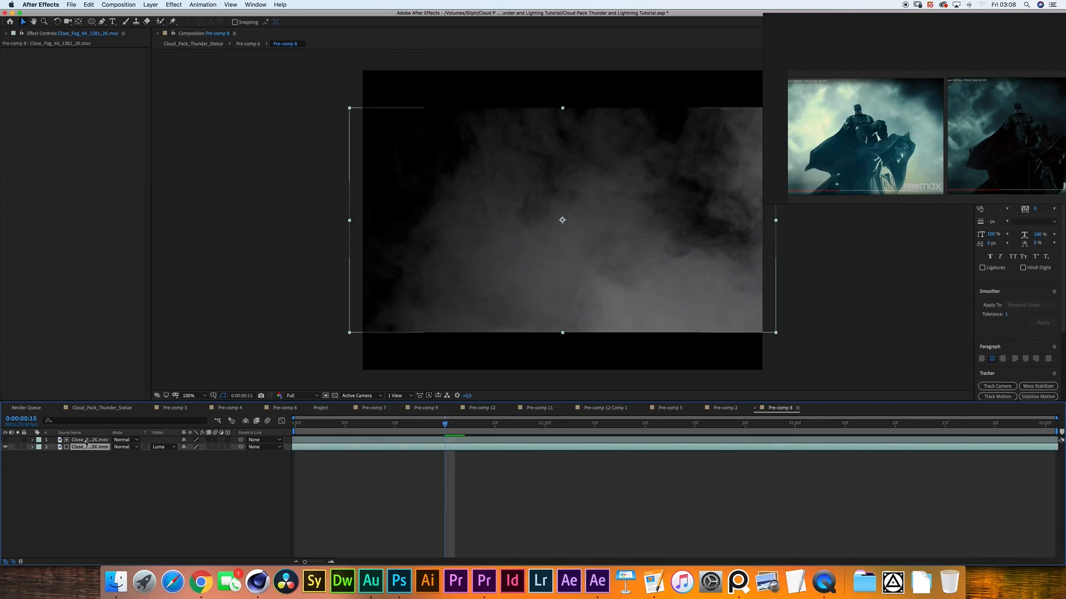
left_click(165, 447)
left_click(95, 478)
left_click(335, 395)
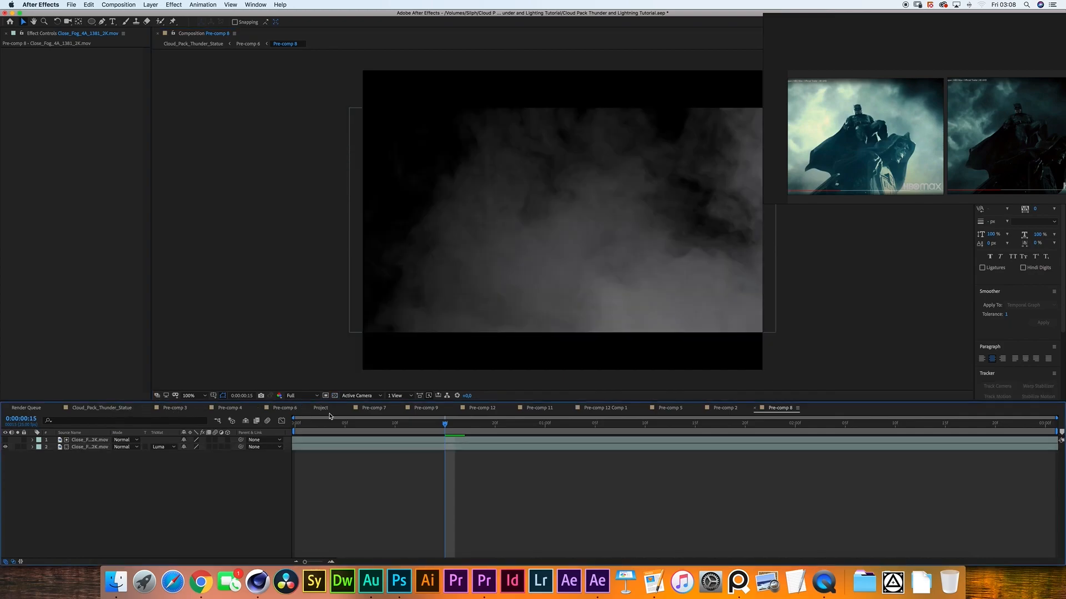
Step: Return to Pre-comp 6, solo the Pre-comp 8 fog layer, and check its Camera Lens Blur aspect ratio
left_click(285, 408)
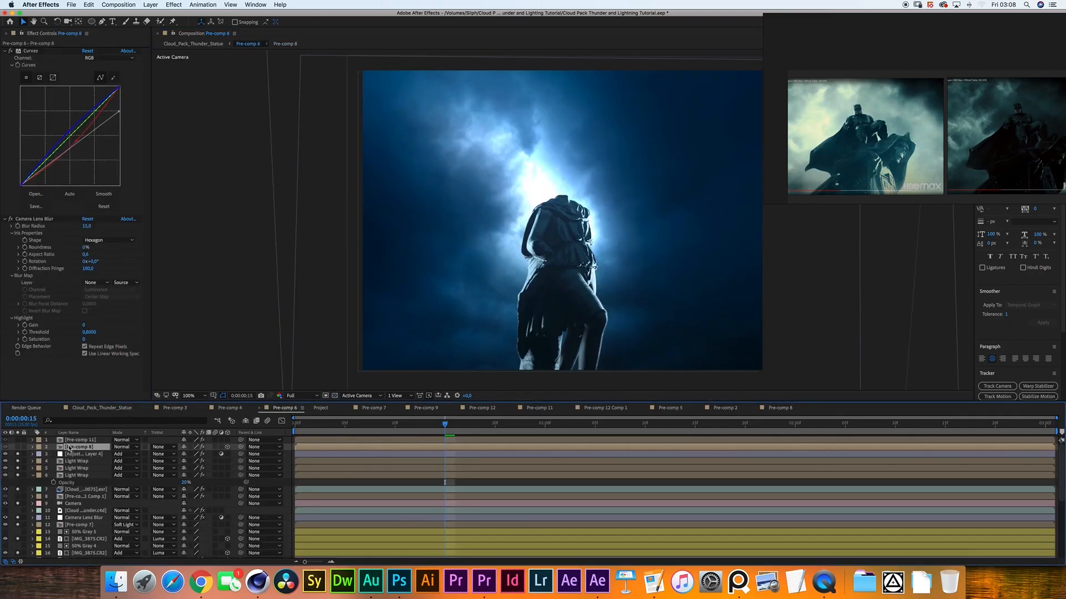
left_click(18, 446)
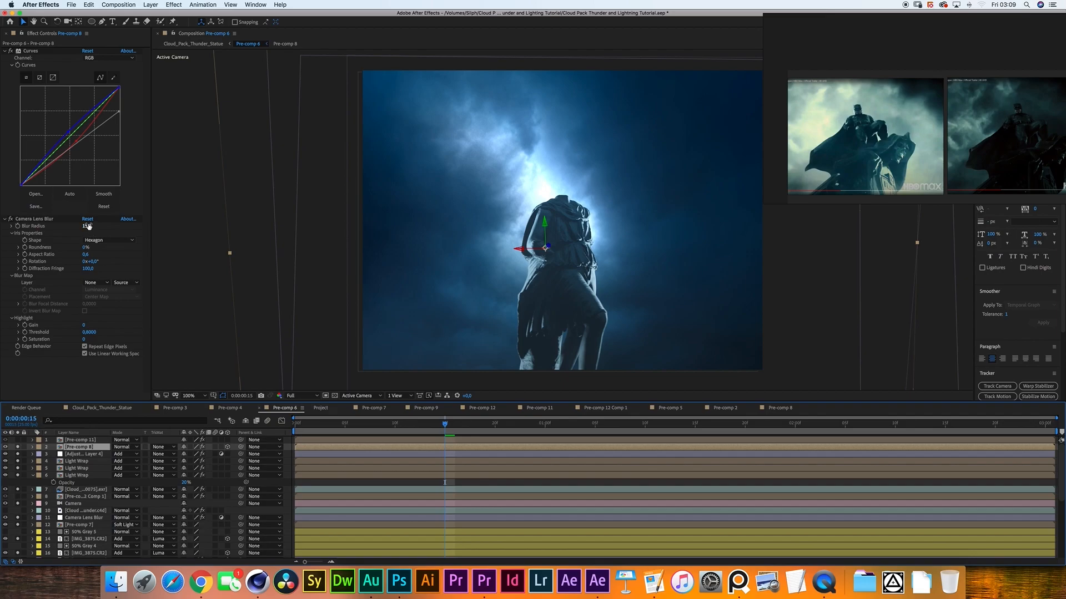
left_click(88, 255)
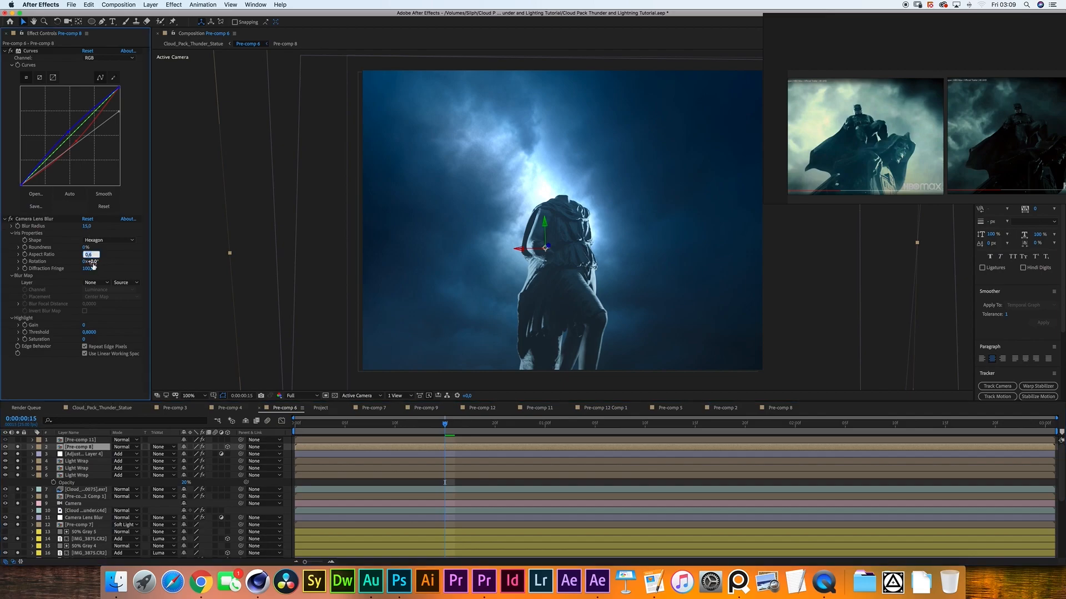
key("Return")
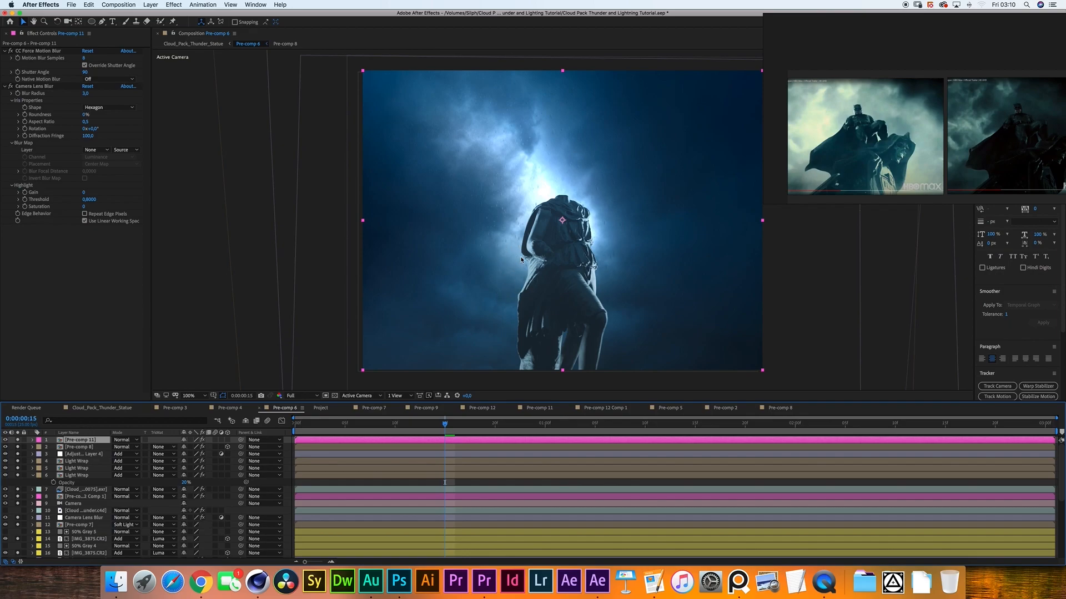
Step: Open Pre-comp 11 from Pre-comp 6, and look through the layers nested in its Pre-comp 10
double_click(100, 439)
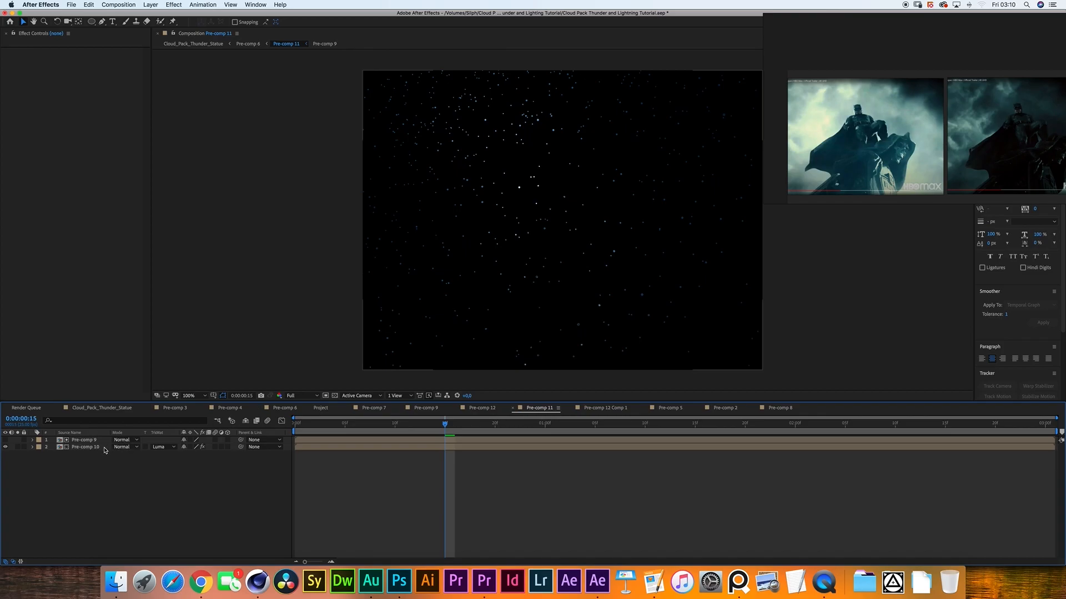
left_click(89, 448)
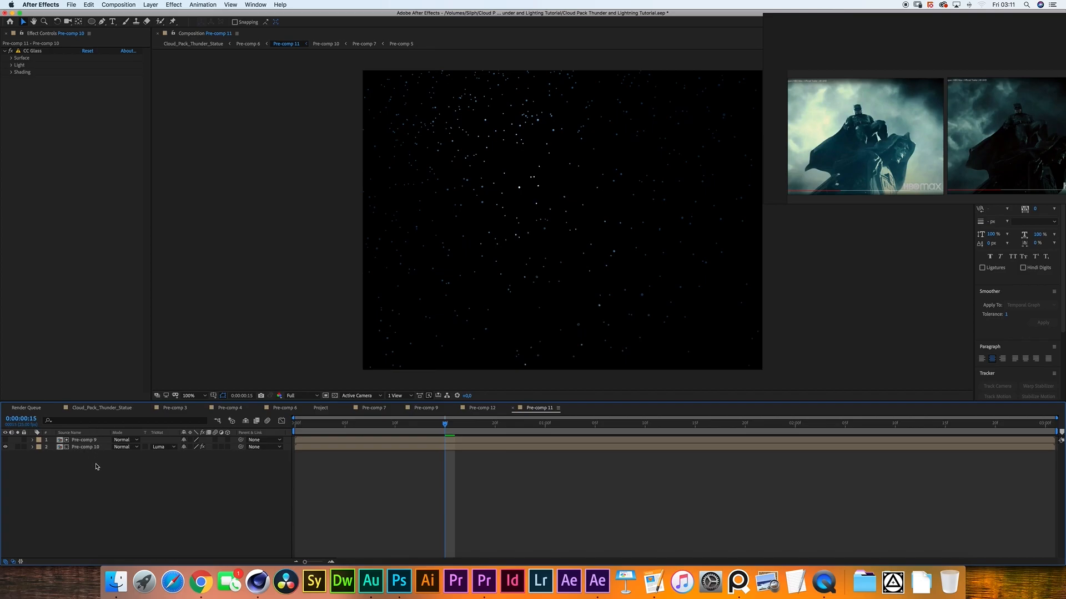
left_click(89, 448)
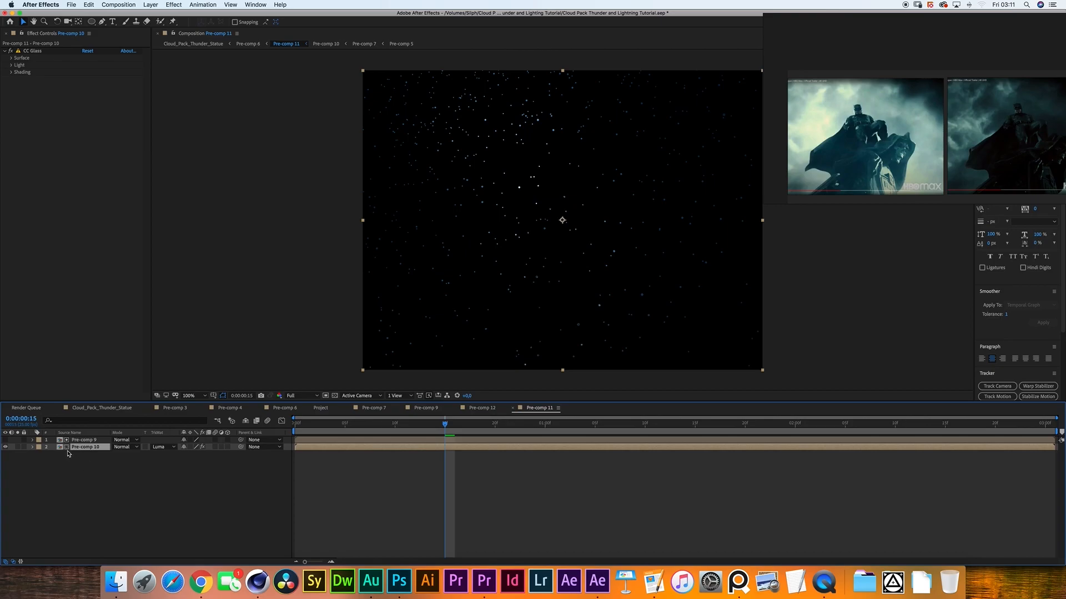
double_click(80, 447)
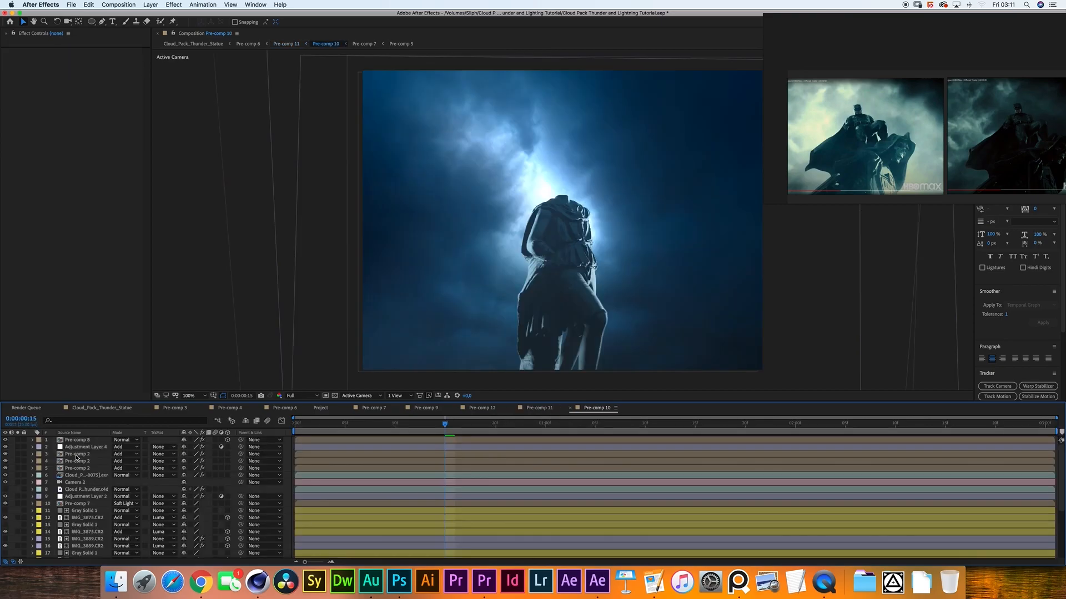
scroll(90, 513, "down", 3)
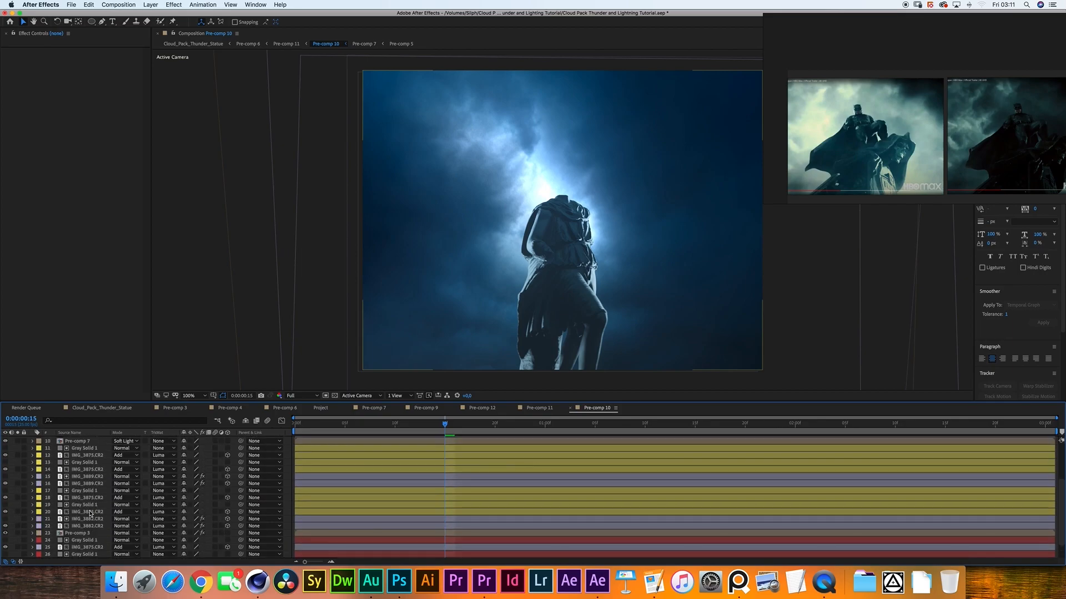
scroll(94, 529, "down", 5)
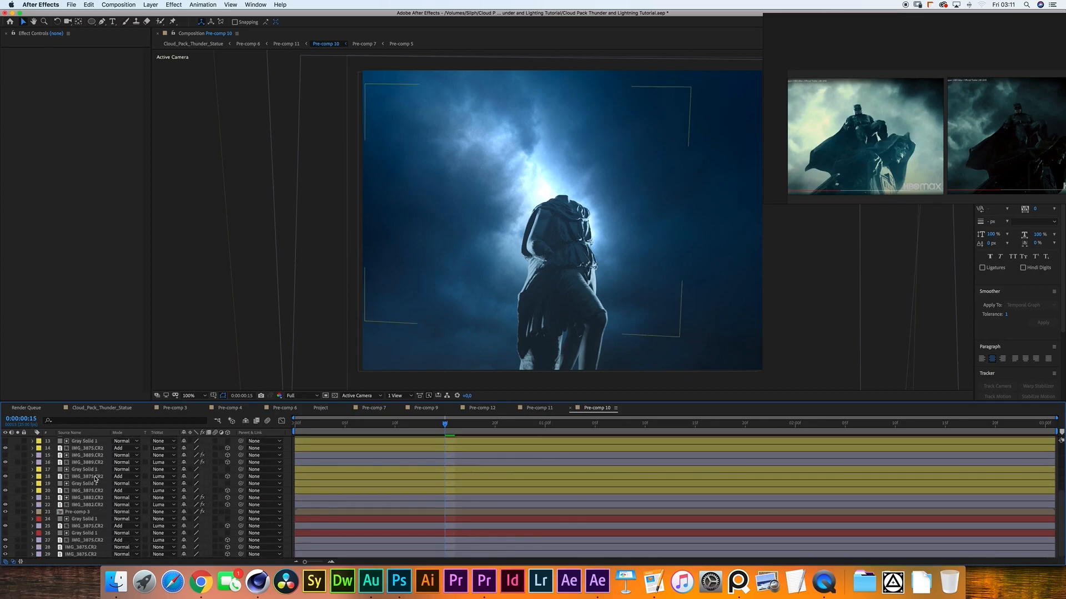
scroll(95, 497, "up", 7)
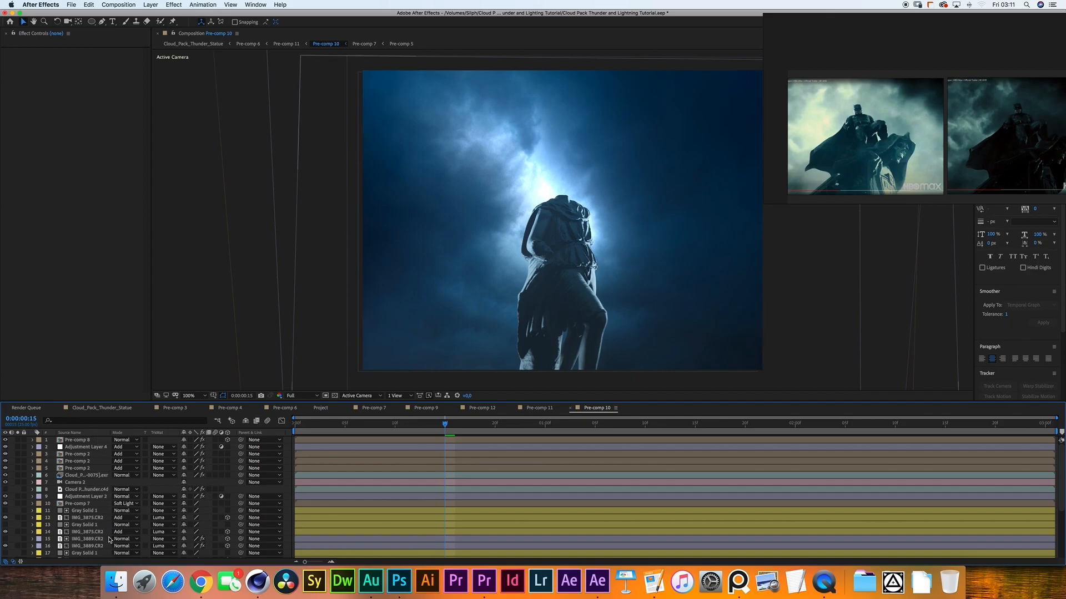
Step: Return to Pre-comp 11 and examine the CC Glass surface settings on Pre-comp 10, including Pre-comp 9 as the bump map
left_click(535, 409)
left_click(83, 448)
left_click(32, 51)
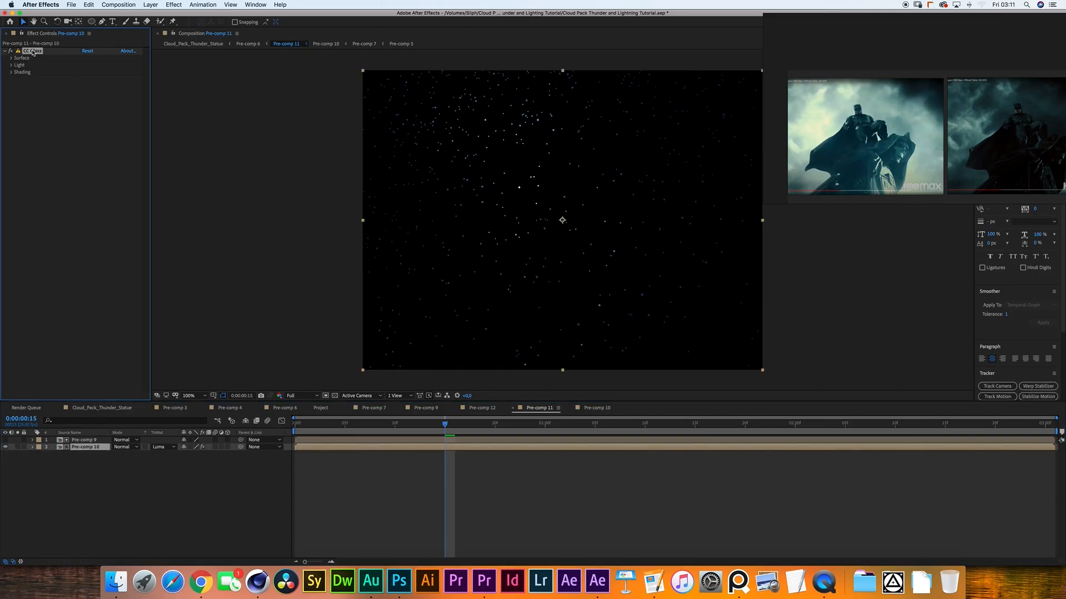
left_click(11, 58)
left_click(266, 142)
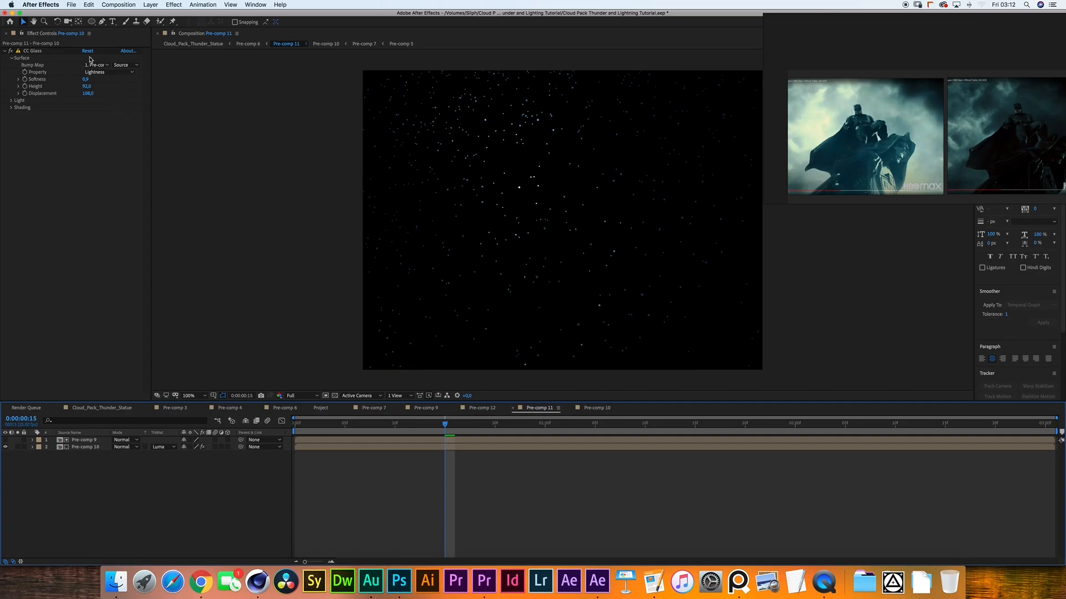
left_click(52, 64)
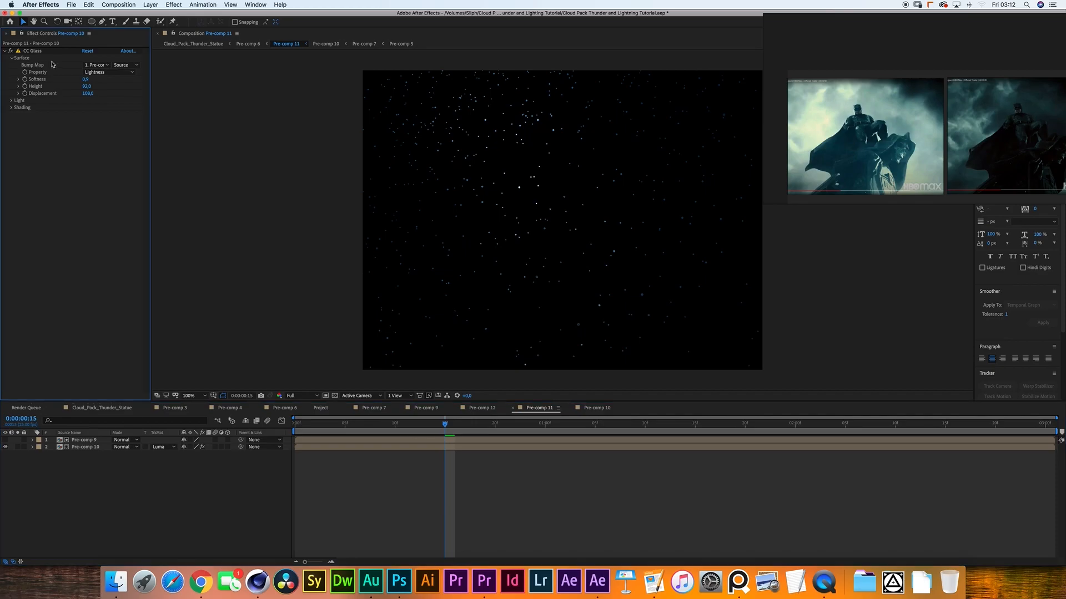
left_click(94, 65)
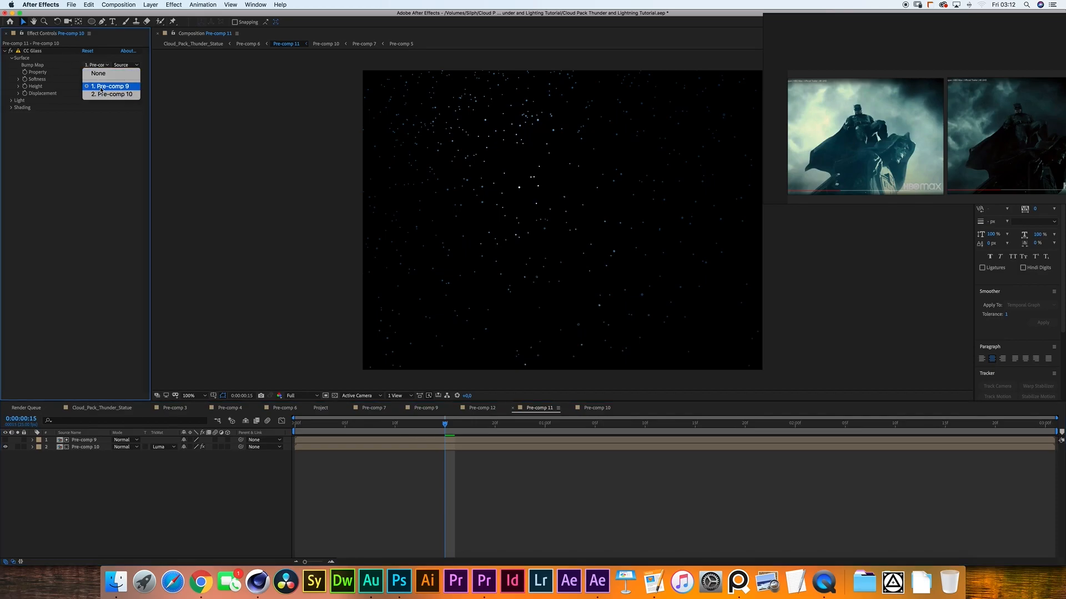
left_click(106, 87)
left_click(98, 461)
Step: Open Pre-comp 9 and inspect its particle solid, Camera 2 and the Cinema 4D layer's Cineware settings
double_click(92, 440)
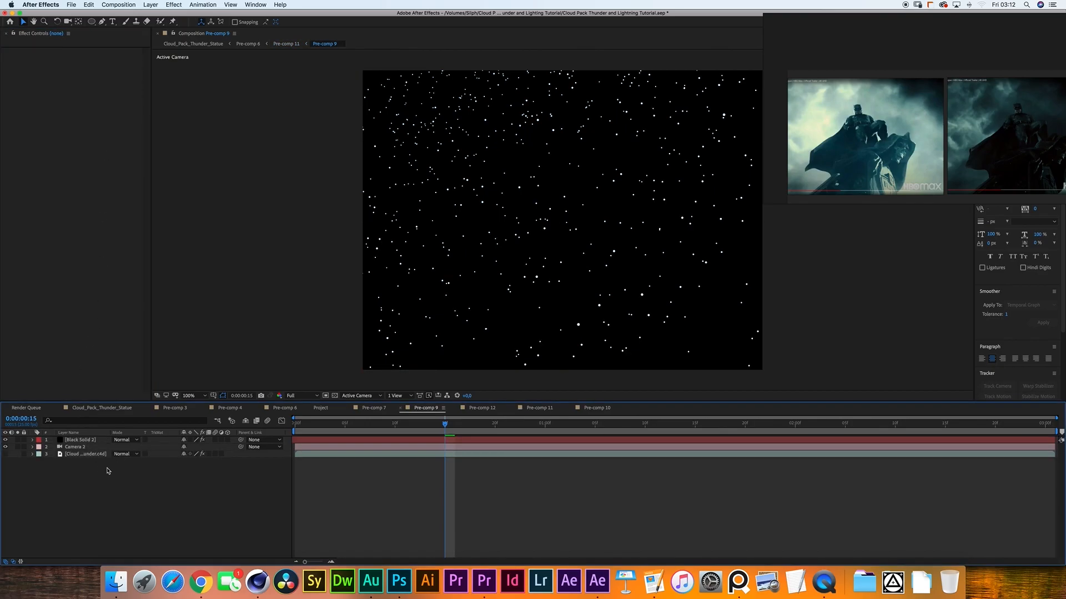
left_click(7, 52)
left_click(6, 52)
left_click(7, 51)
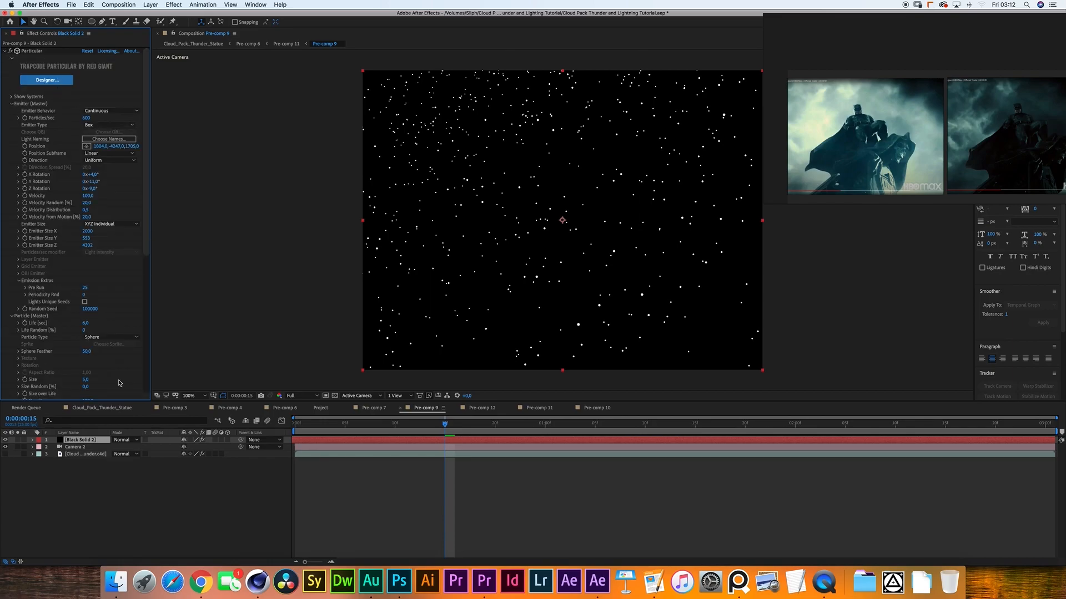
left_click(82, 448)
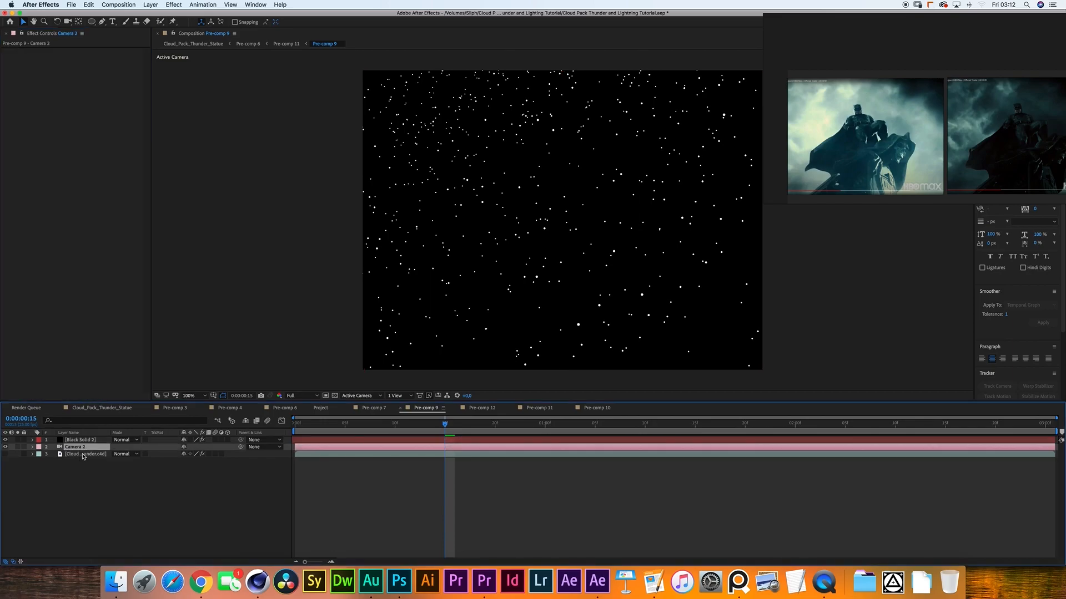
left_click(85, 456)
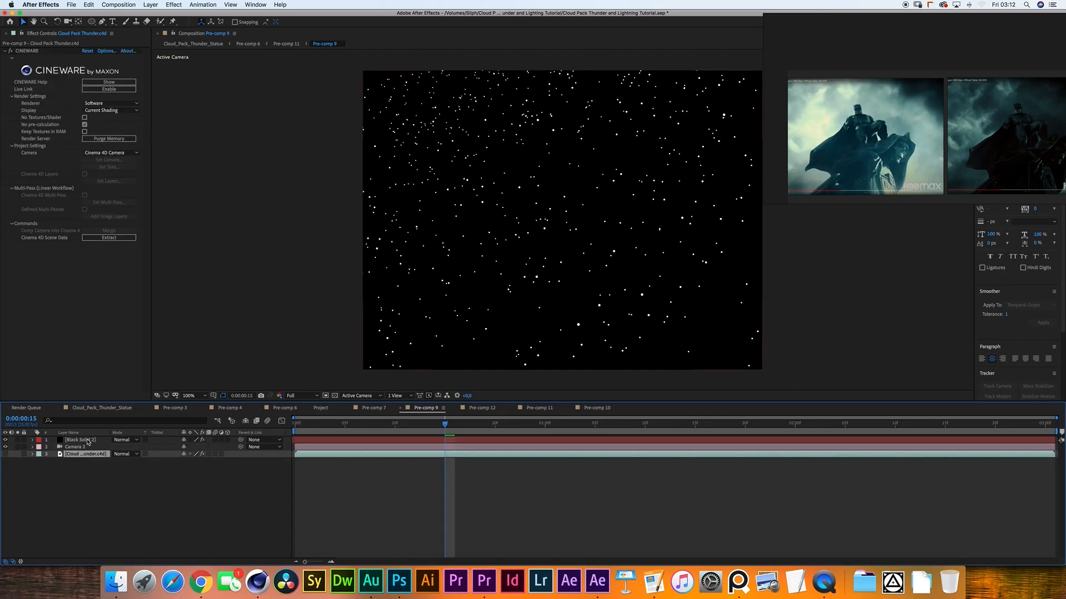
Step: Examine the Particular emitter, particle and physics settings on Black Solid 2, undoing any accidental change
left_click(91, 441)
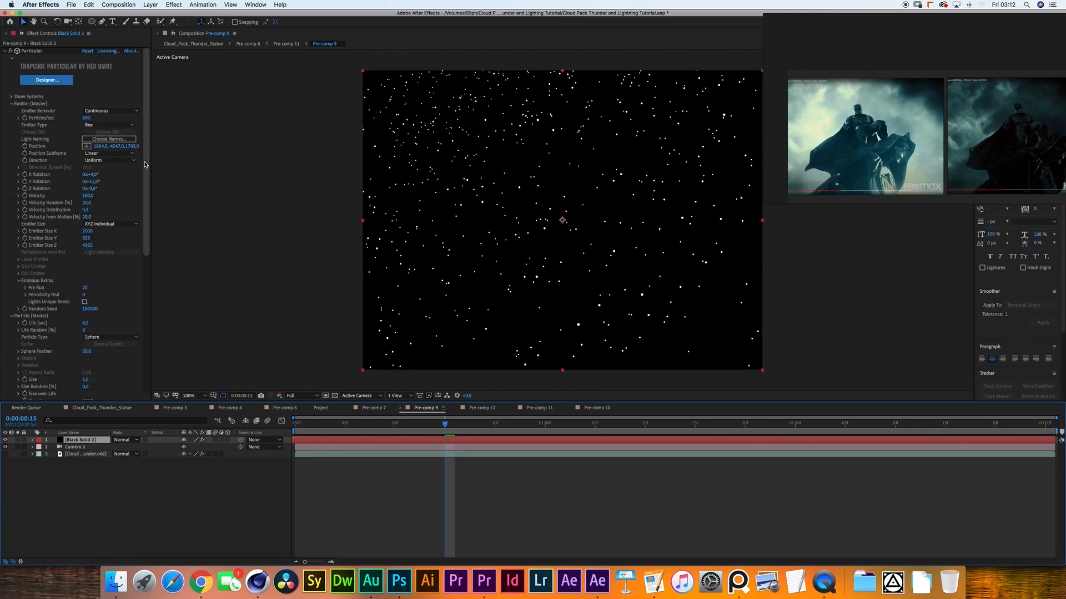
left_click_drag(116, 146, 147, 130)
key("super+z")
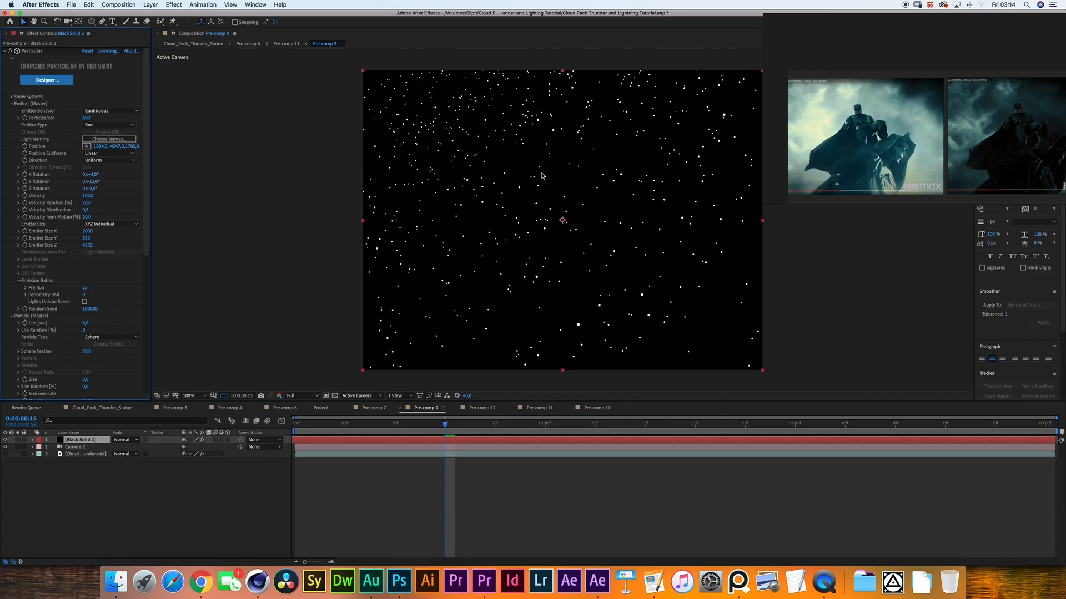
left_click_drag(147, 237, 140, 332)
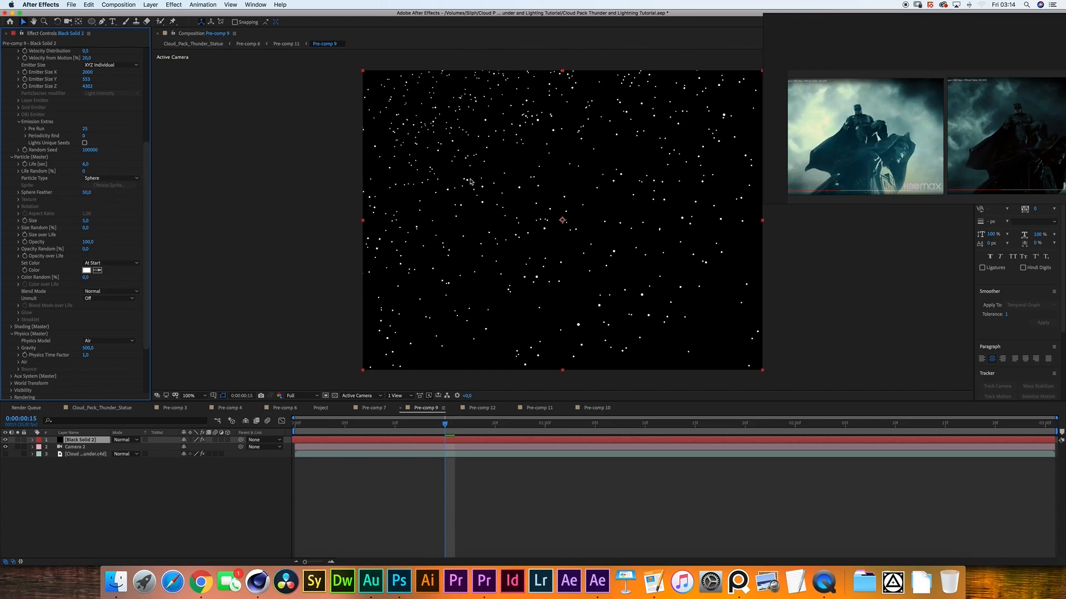
left_click_drag(147, 236, 149, 283)
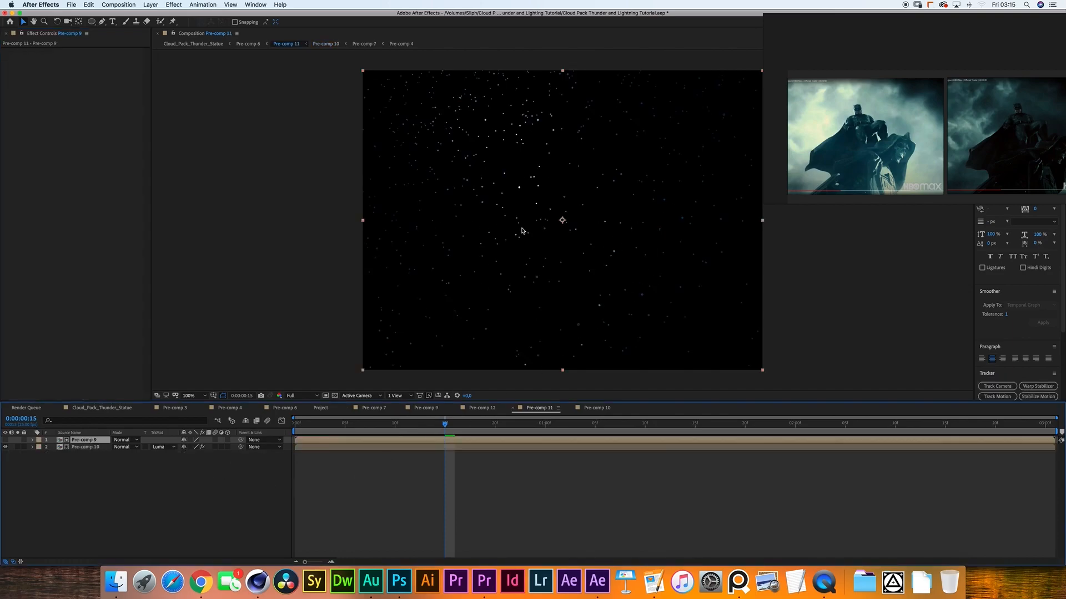
Step: In Pre-comp 11, check Pre-comp 10's luma matte option and expand the Light and Shading settings of its CC Glass effect
left_click(84, 447)
left_click(90, 441)
left_click(92, 448)
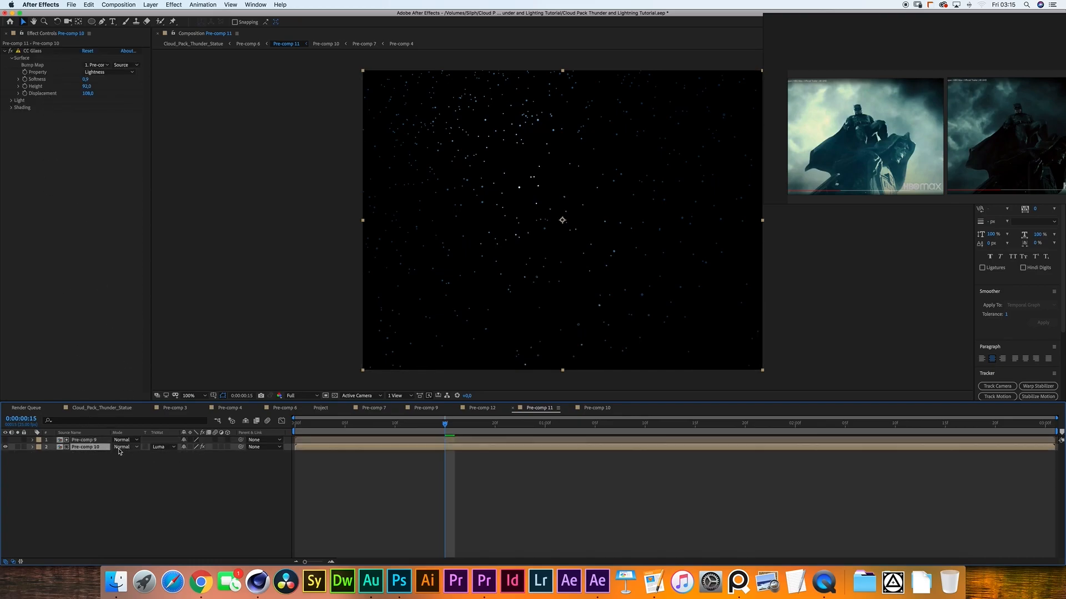
left_click(165, 447)
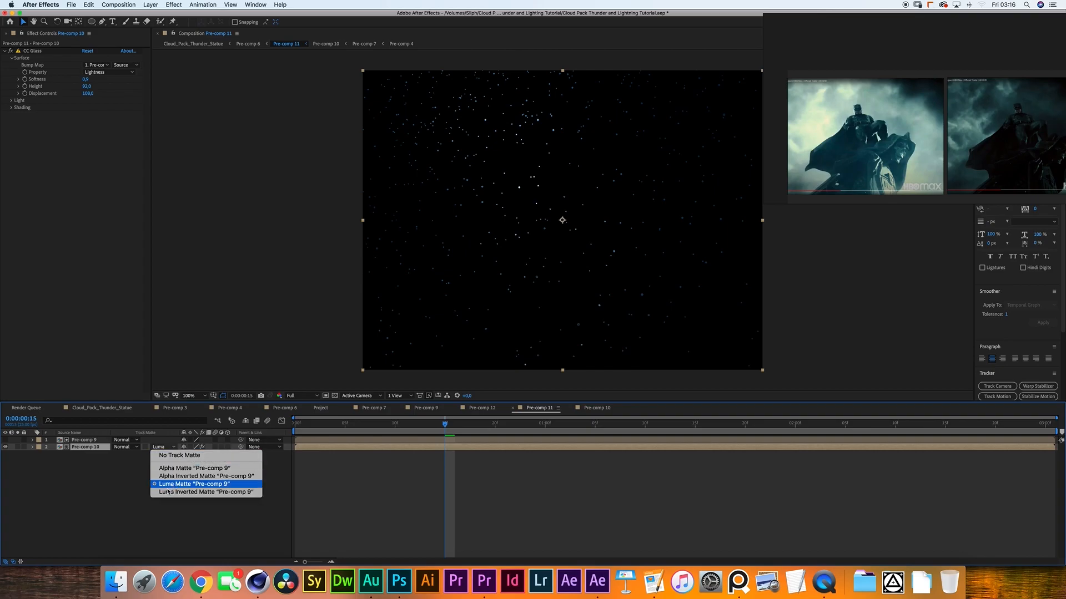
left_click(131, 494)
left_click(334, 396)
left_click(334, 396)
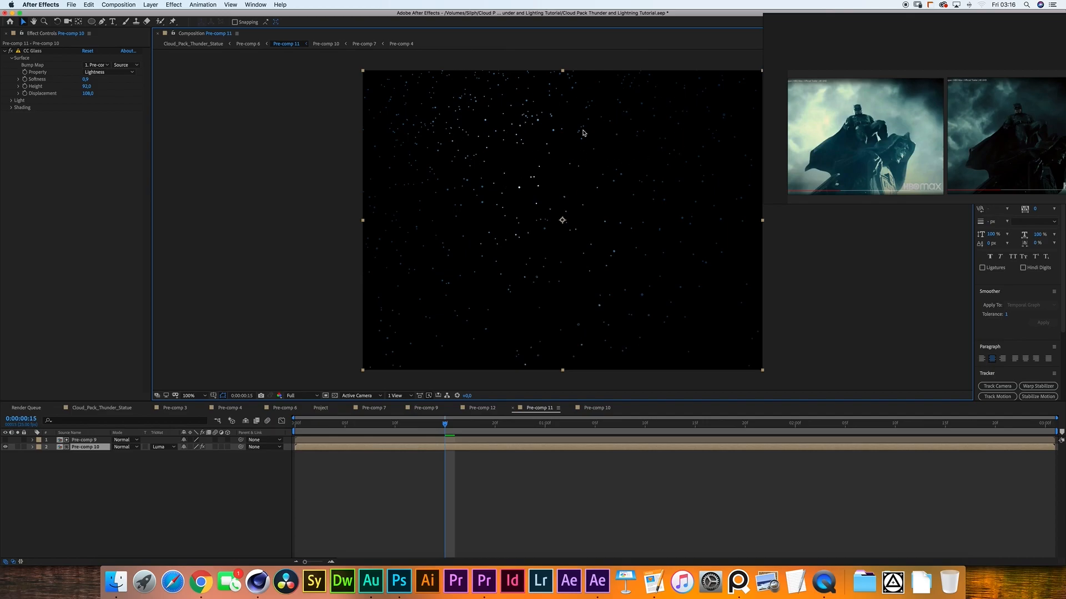
left_click(12, 101)
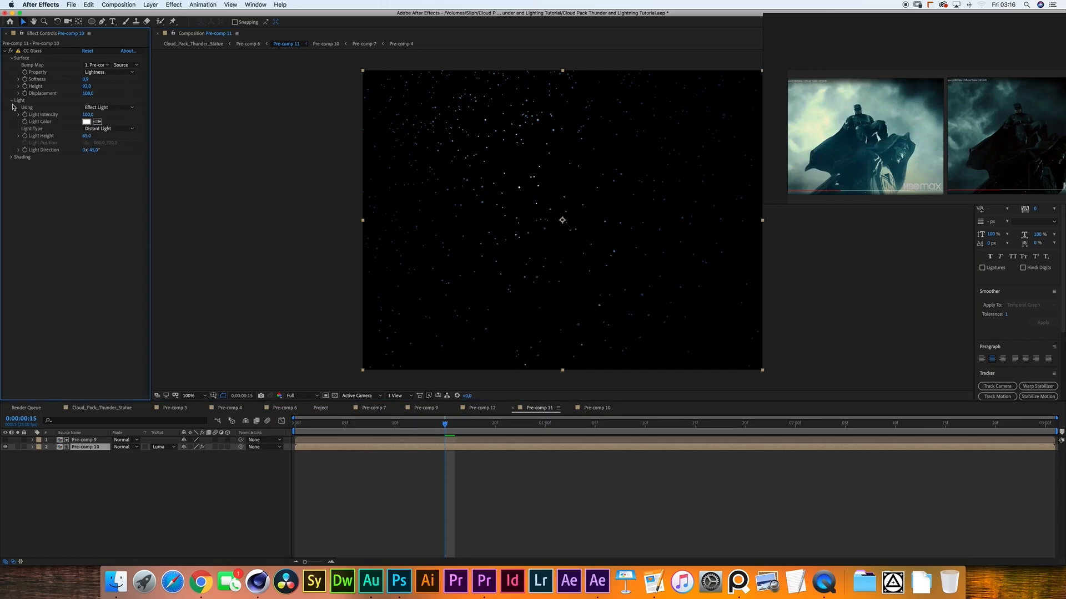
left_click(12, 157)
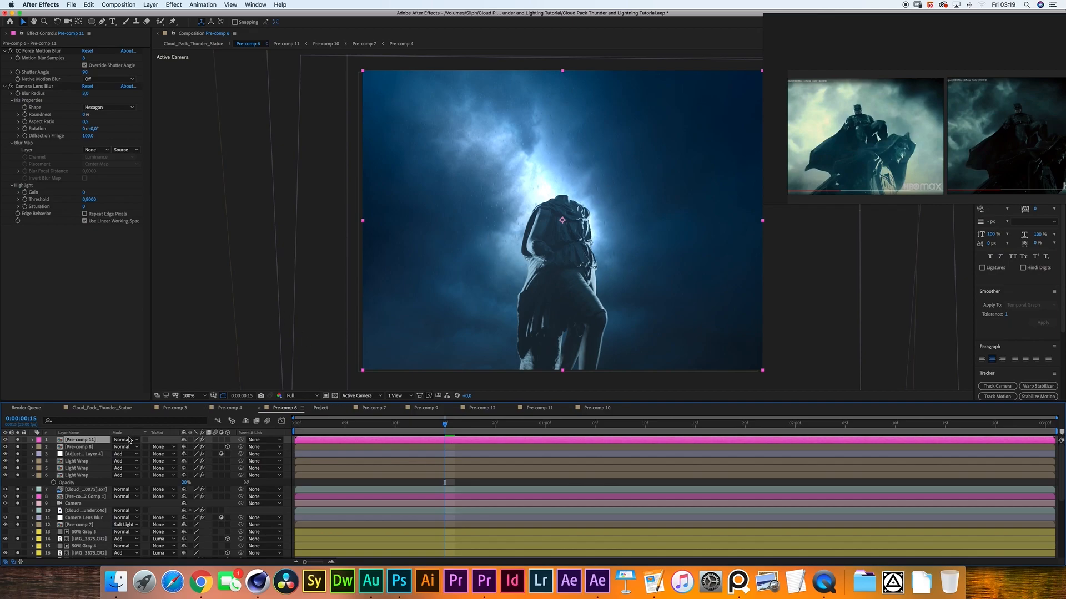
Step: Open Pre-comp 12 Comp 1 from Pre-comp 6, and inspect the Particular settings on the black solid in its Pre-comp 12
left_click(72, 496)
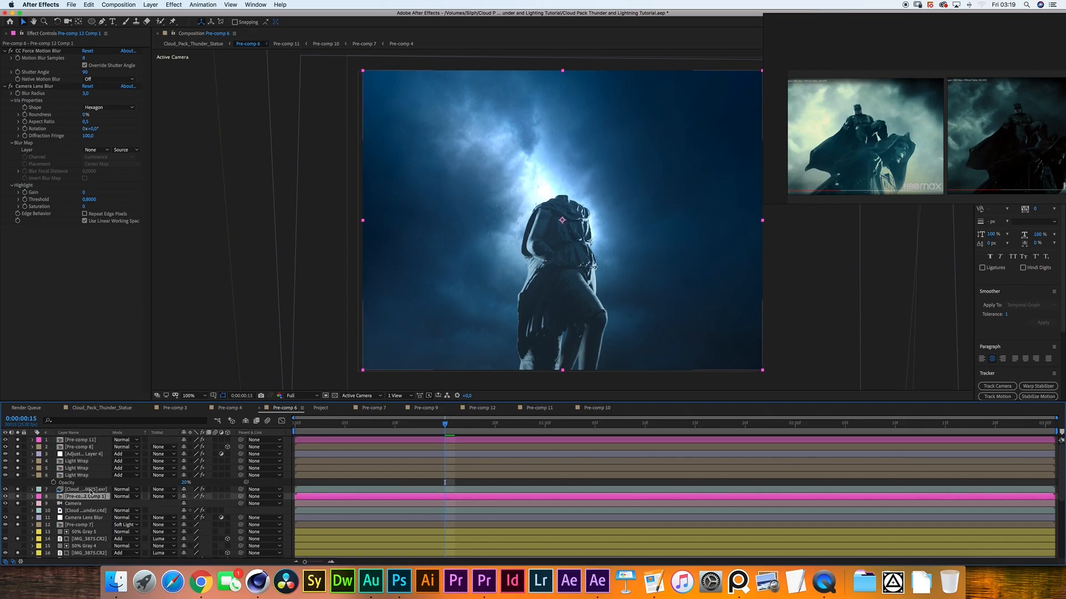
double_click(95, 499)
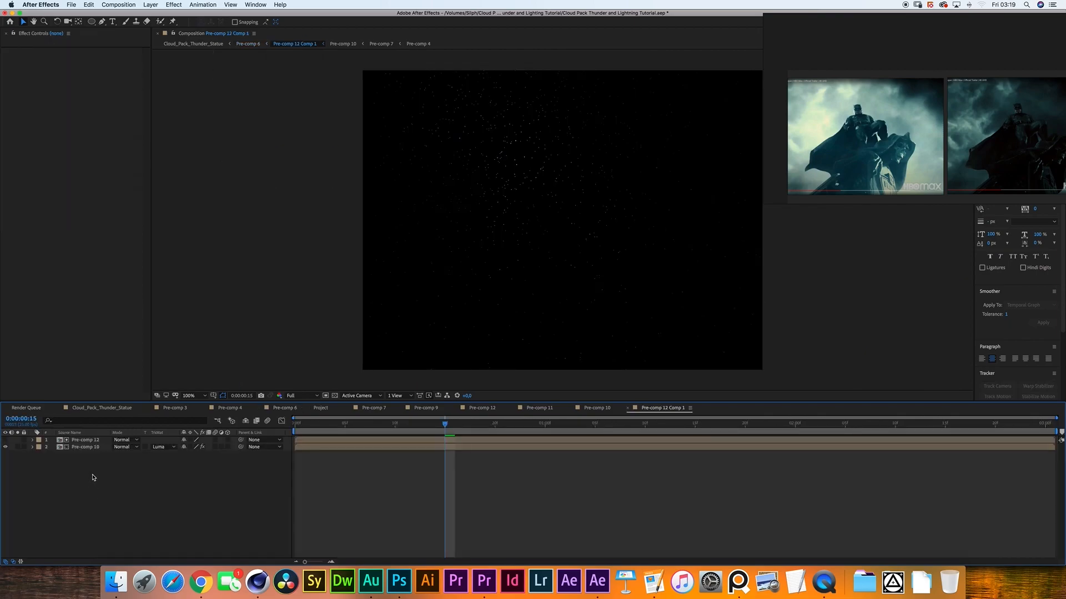
left_click(86, 441)
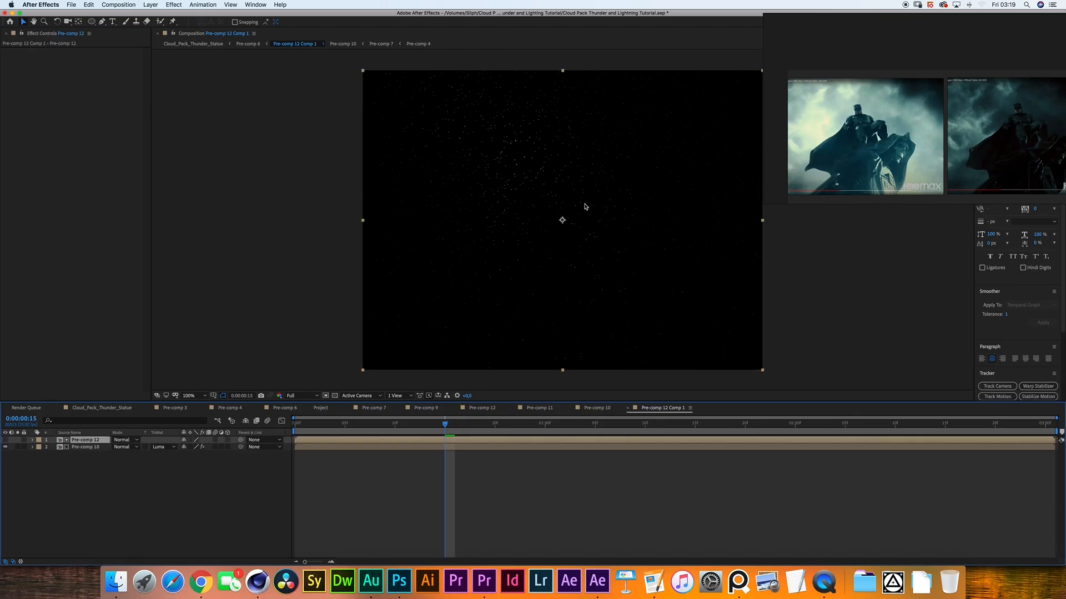
double_click(96, 441)
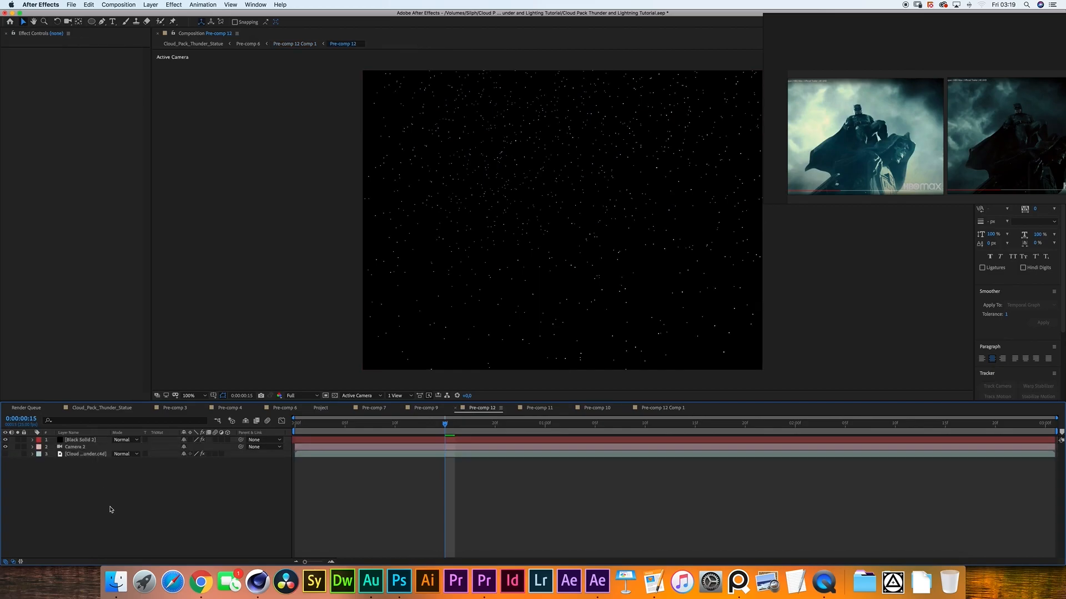
left_click(92, 441)
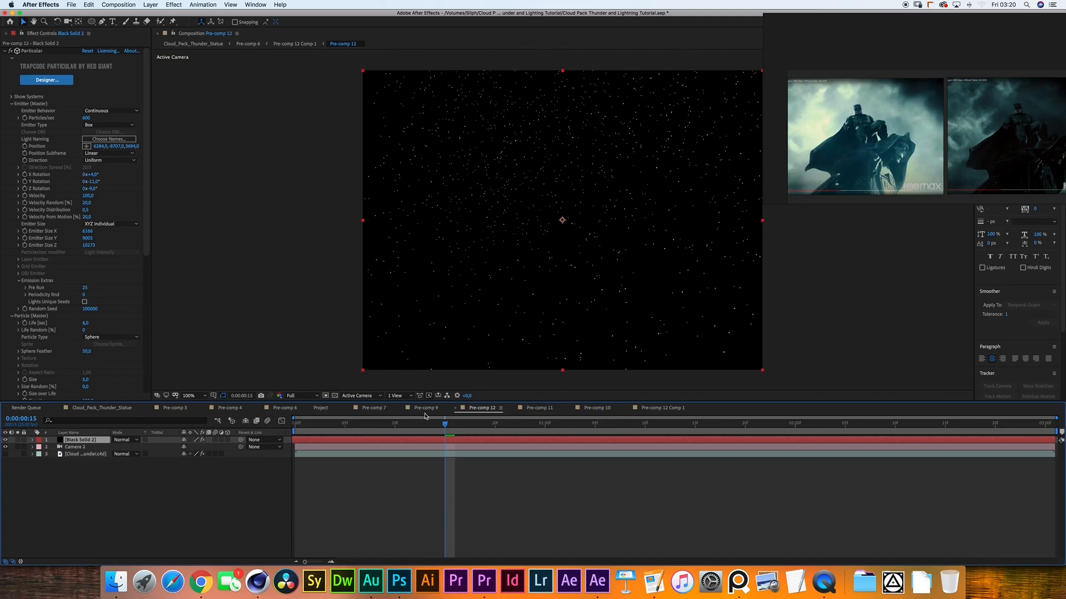
Step: Check CC Glass on Pre-comp 10 in Pre-comp 12 Comp 1, and compare the blur effects on Pre-comp 6's two particle layers
left_click(675, 411)
left_click(91, 447)
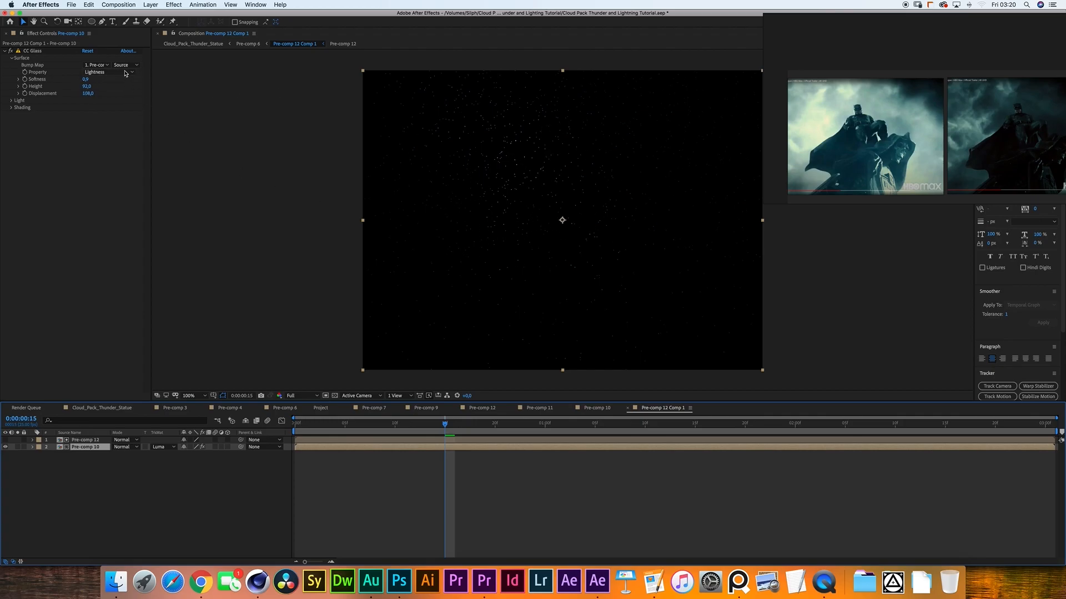
left_click(303, 408)
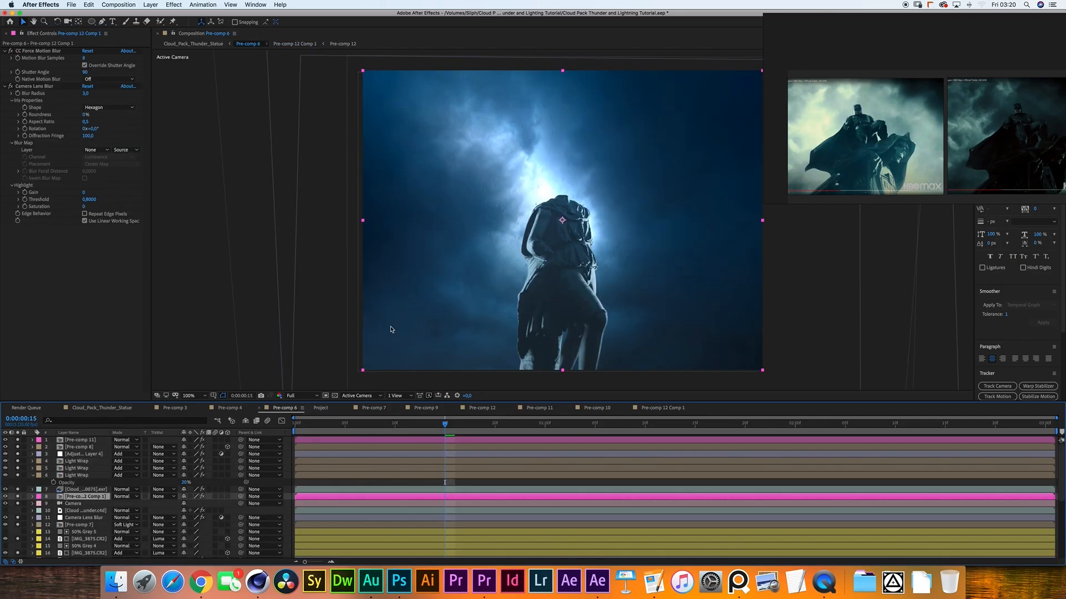
left_click(79, 441)
left_click(81, 497)
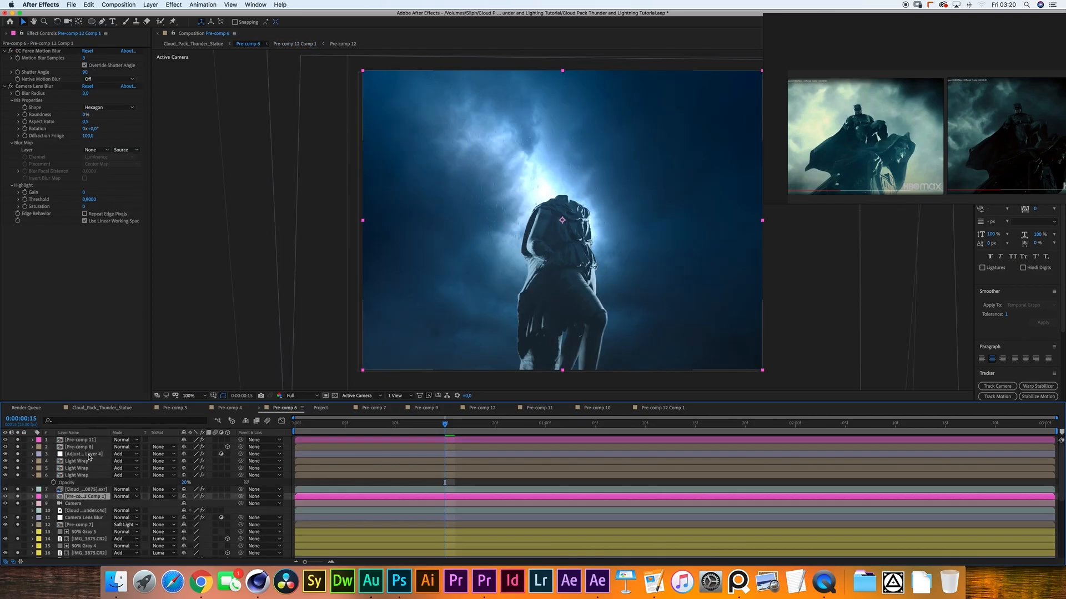
left_click(90, 440)
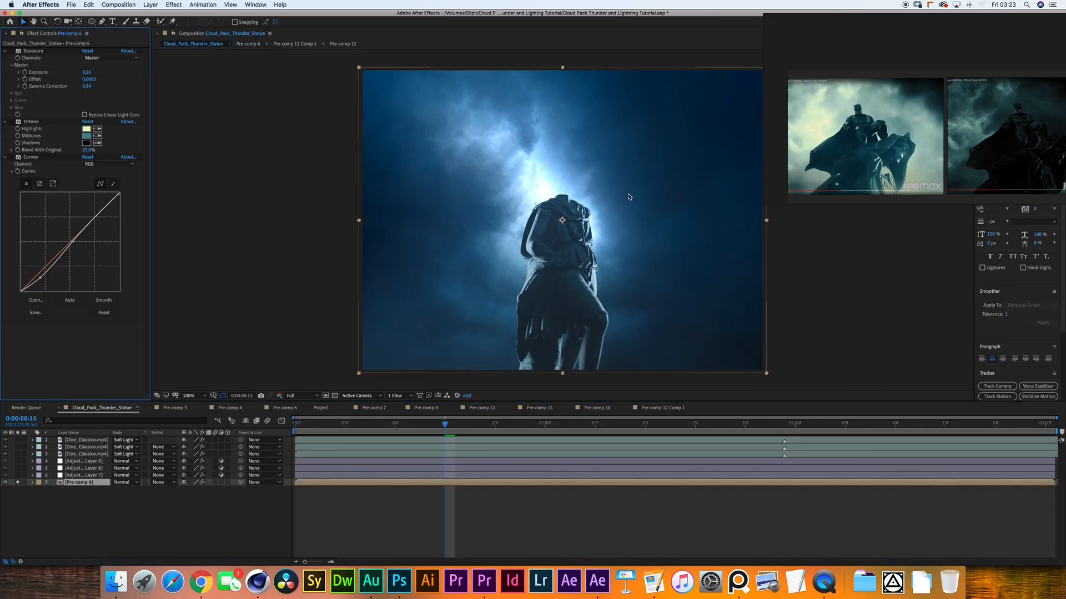
Step: Enable the Exposure, Tritone and Curves effects on Pre-comp 6, checking Tritone's shadows, midtones and highlights colours
left_click(10, 50)
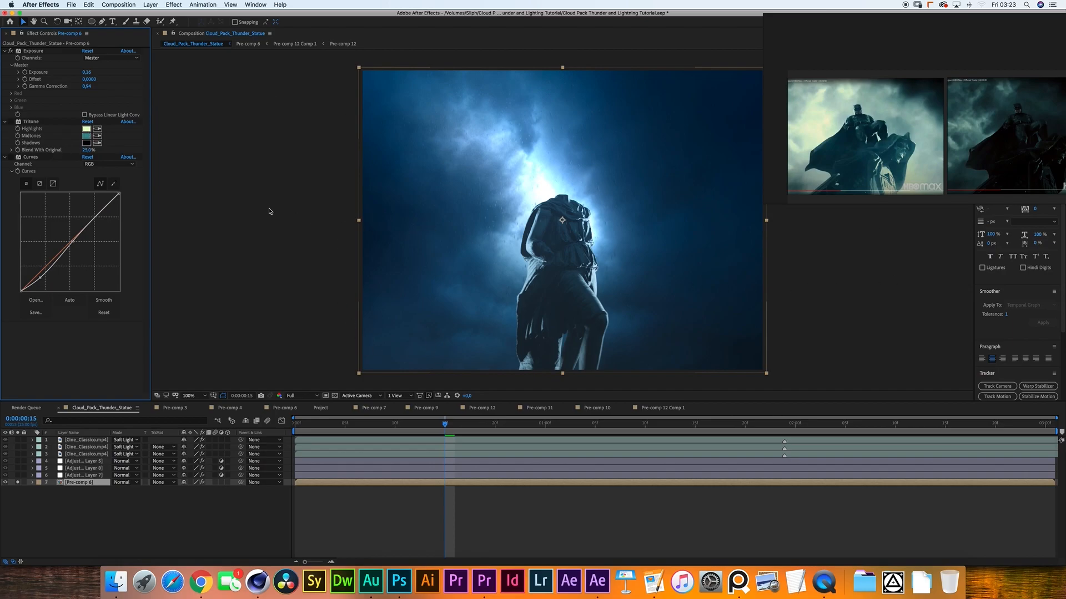
left_click(10, 122)
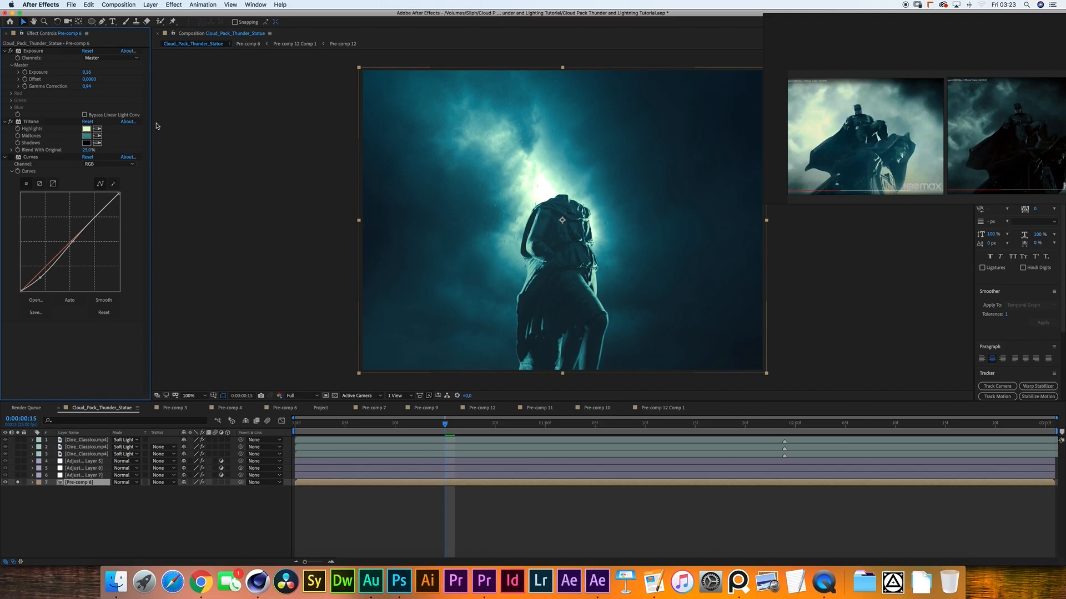
left_click(86, 143)
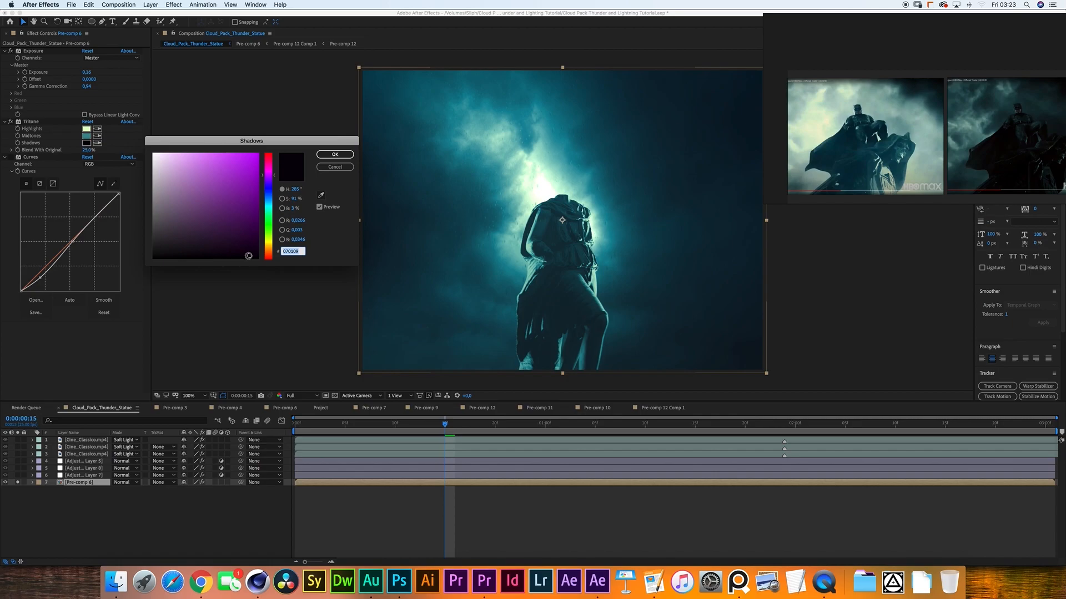
key("Return")
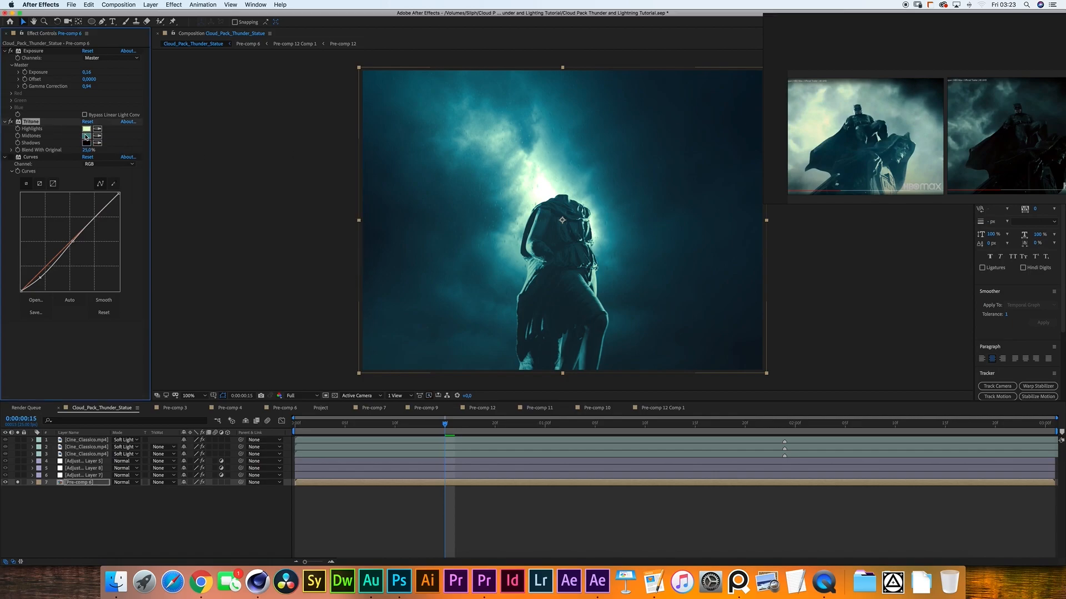
left_click(86, 136)
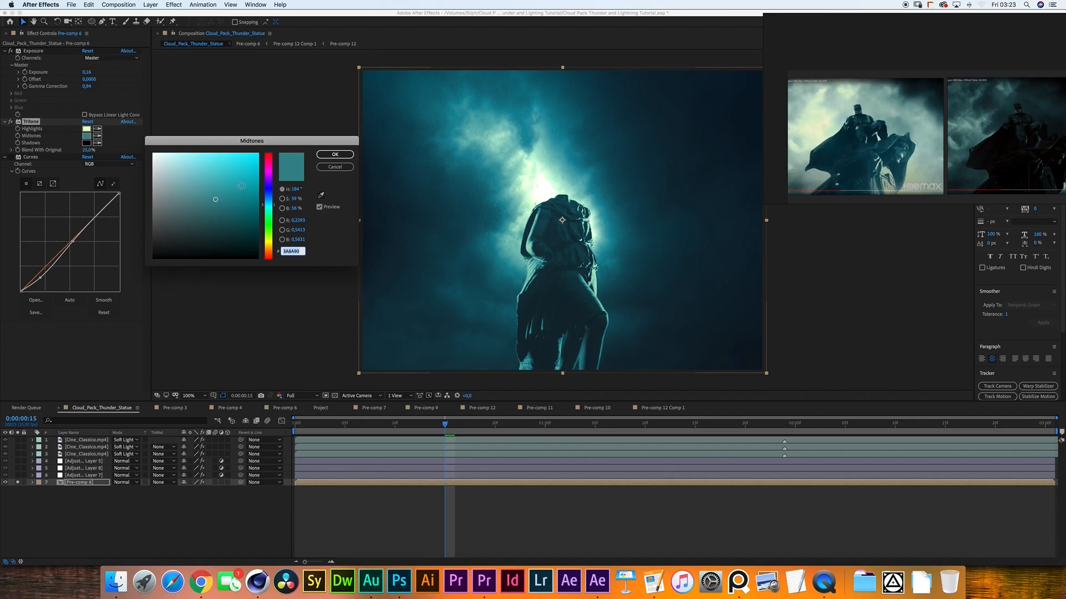
left_click(335, 154)
left_click(91, 130)
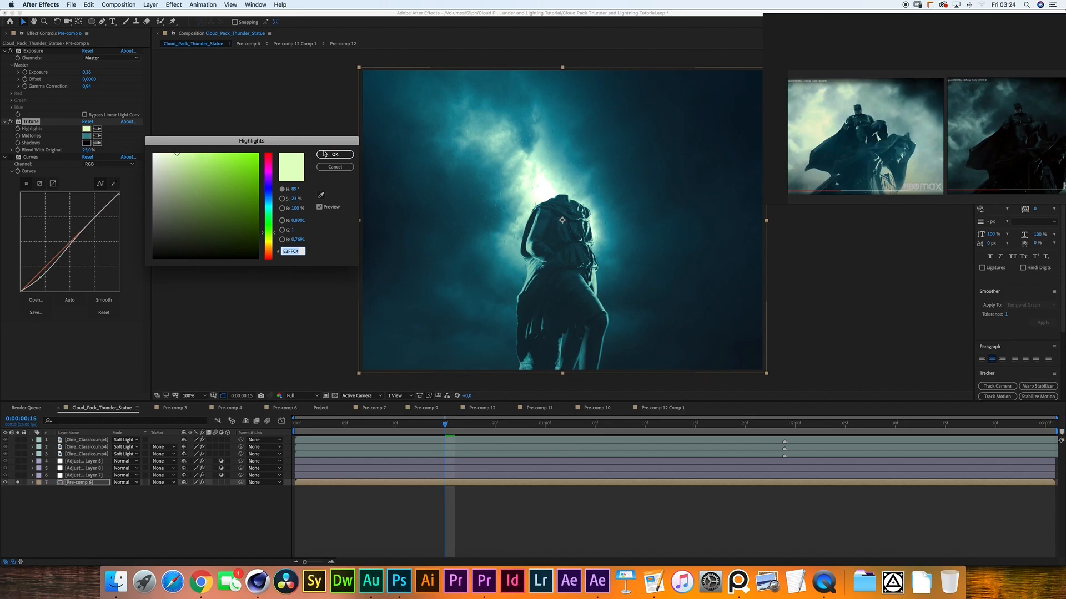
key("Return")
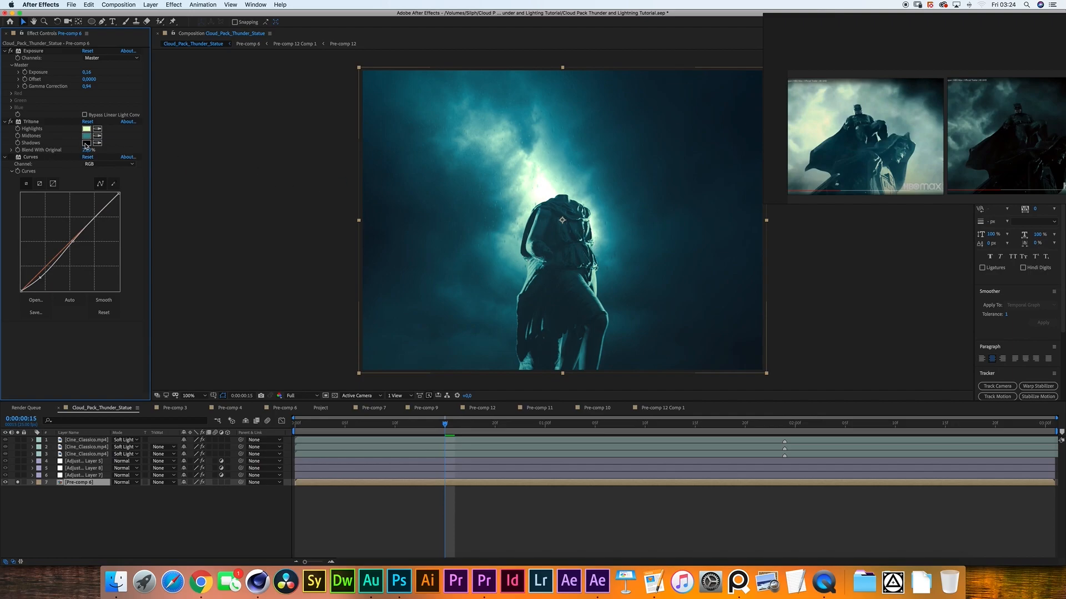
left_click(11, 157)
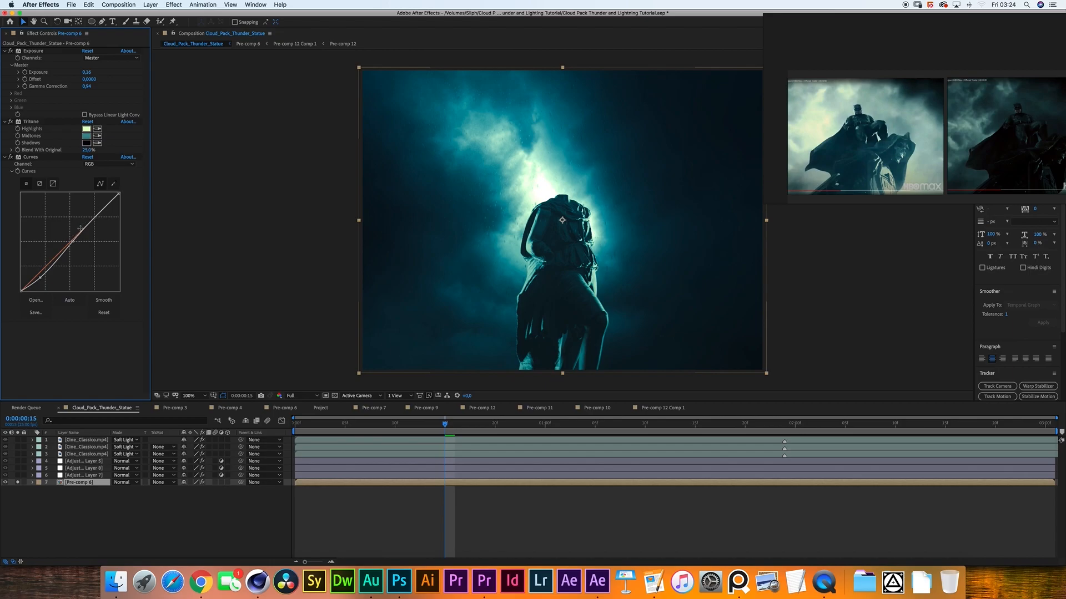
Step: Move the Exposure adjustment layer below the Vibrance adjustment layer, and solo both of them along with Pre-comp 6
left_click_drag(83, 468, 82, 478)
left_click(17, 475)
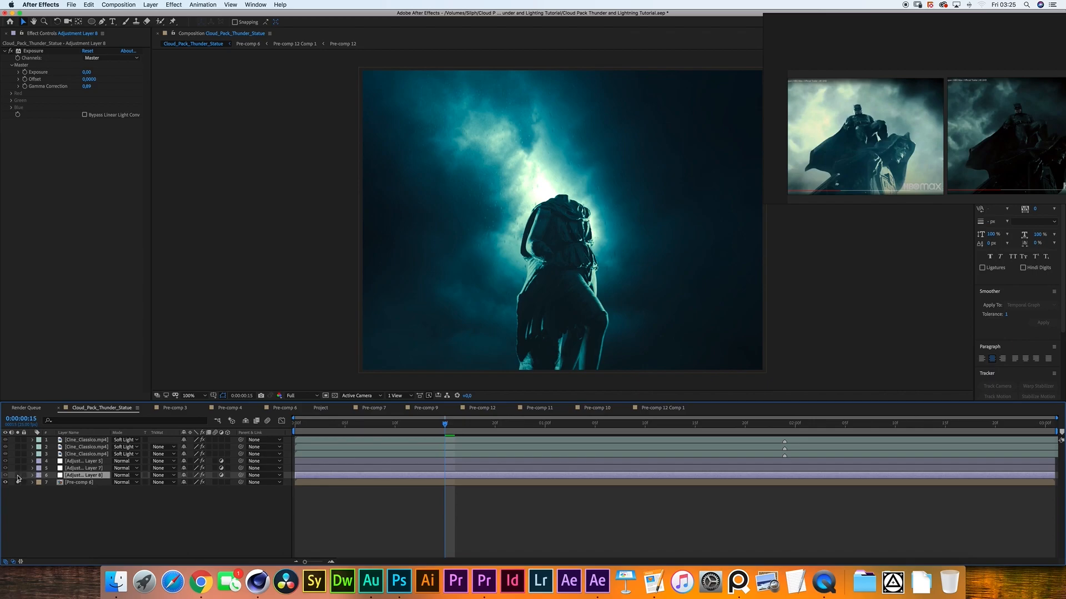
left_click(72, 468)
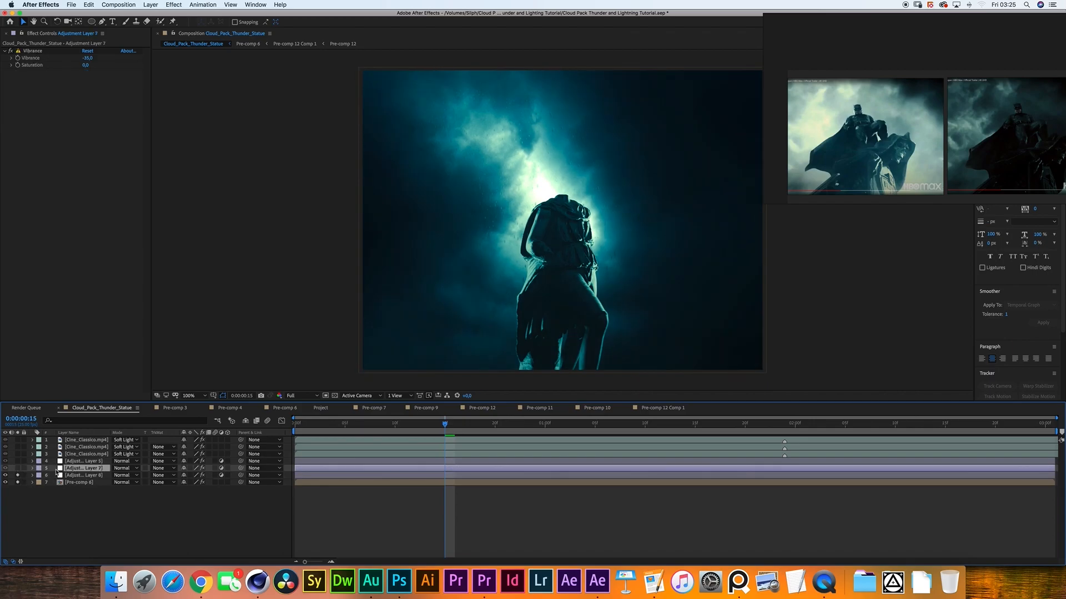
left_click(17, 469)
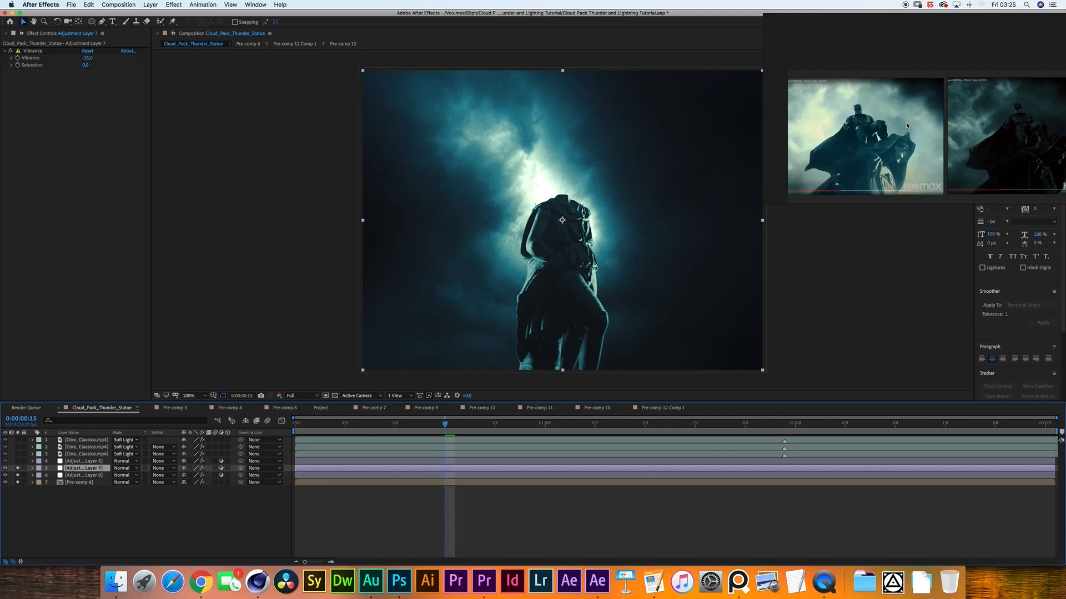
Step: Inspect the rounded mask shape on Adjustment Layer 5 and reveal its Mask Feather setting
left_click(72, 461)
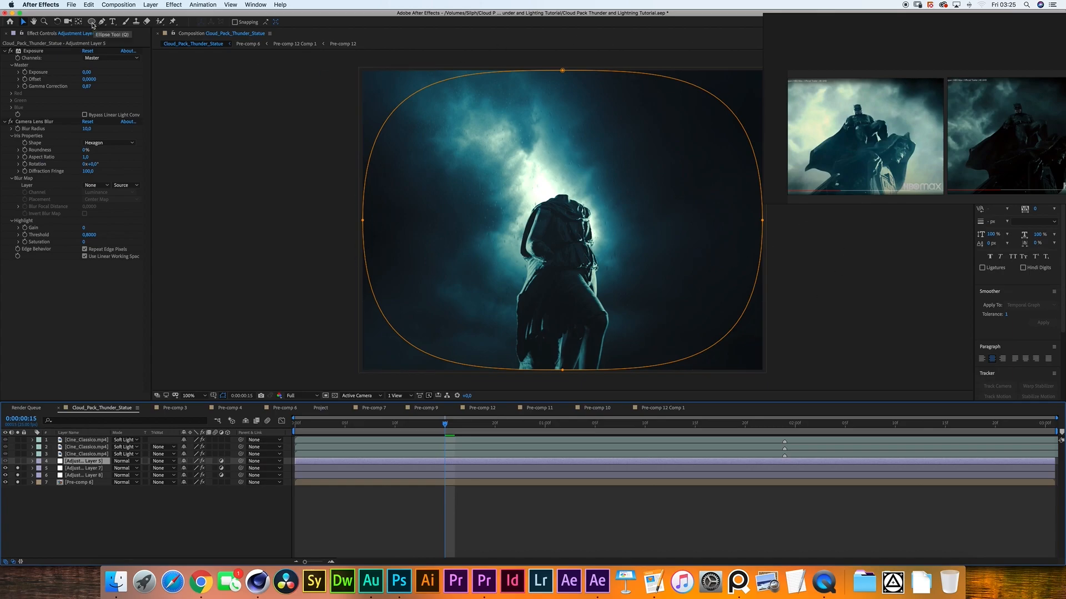
left_click(365, 224)
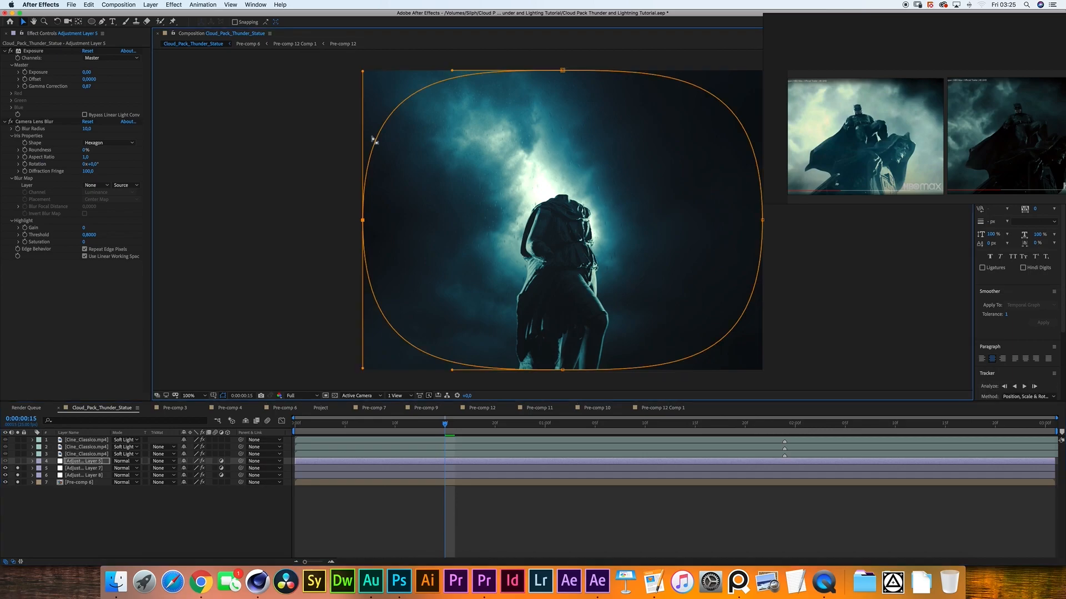
left_click(762, 220)
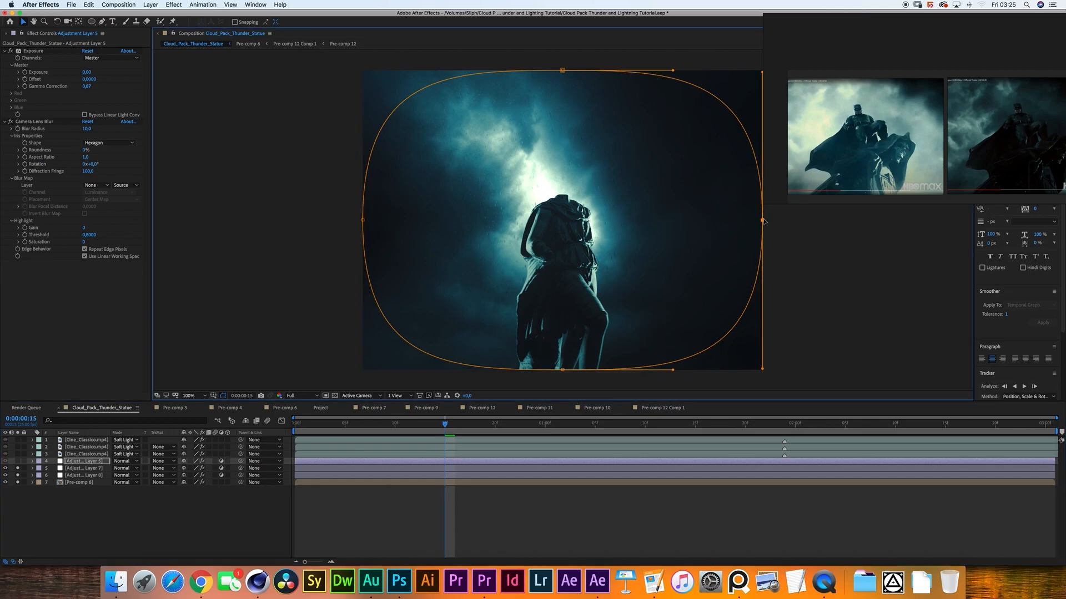
left_click(363, 220)
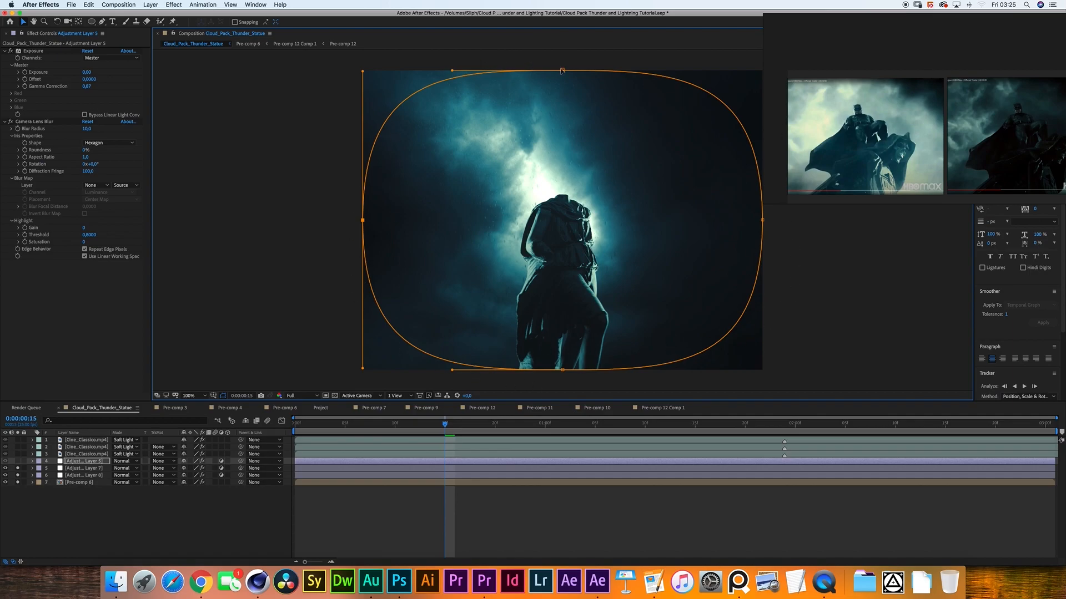
left_click(94, 464)
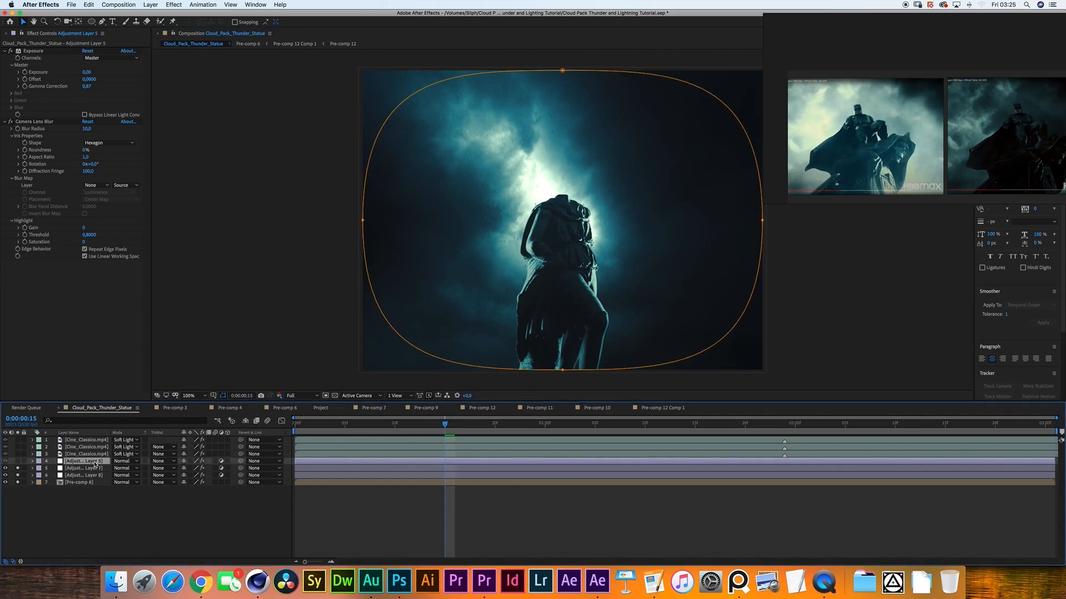
key("f")
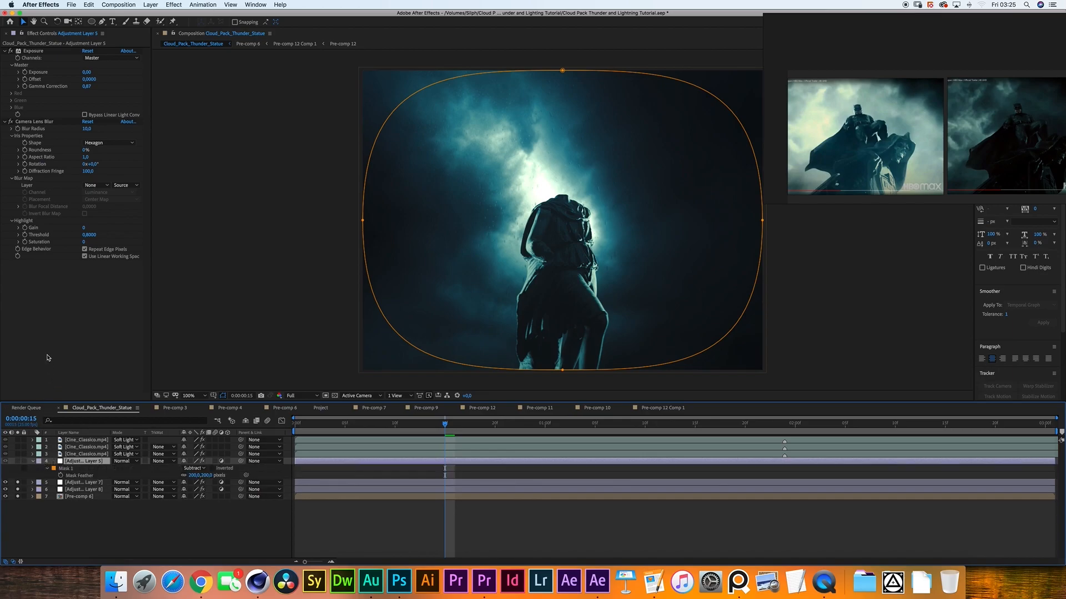
Step: Solo Adjustment Layer 5 to preview its vignette, and turn off solo on all layers to show the full grade
left_click(16, 468)
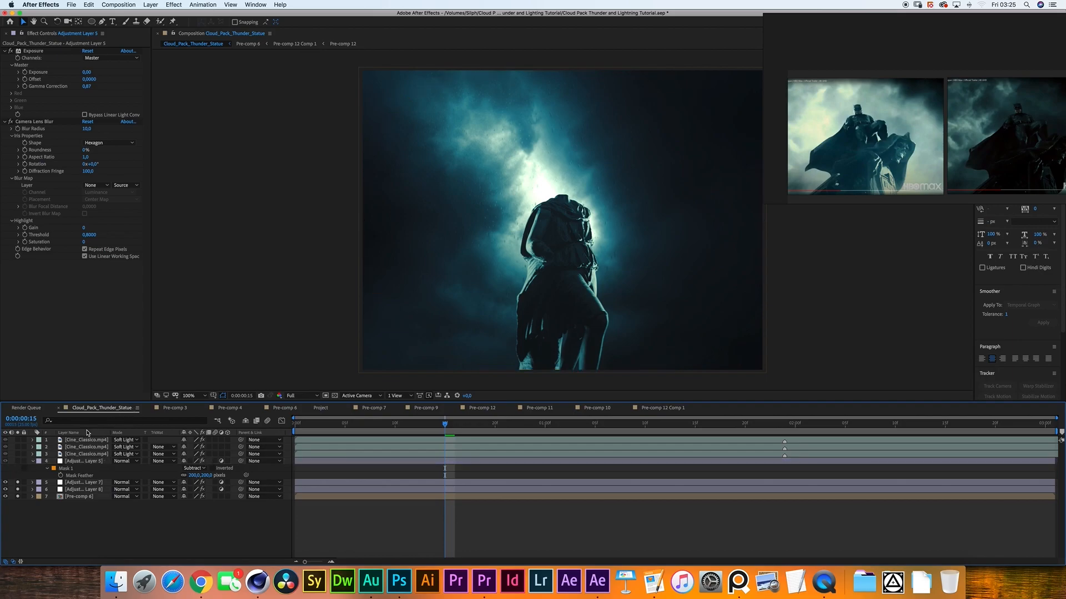
left_click(85, 462)
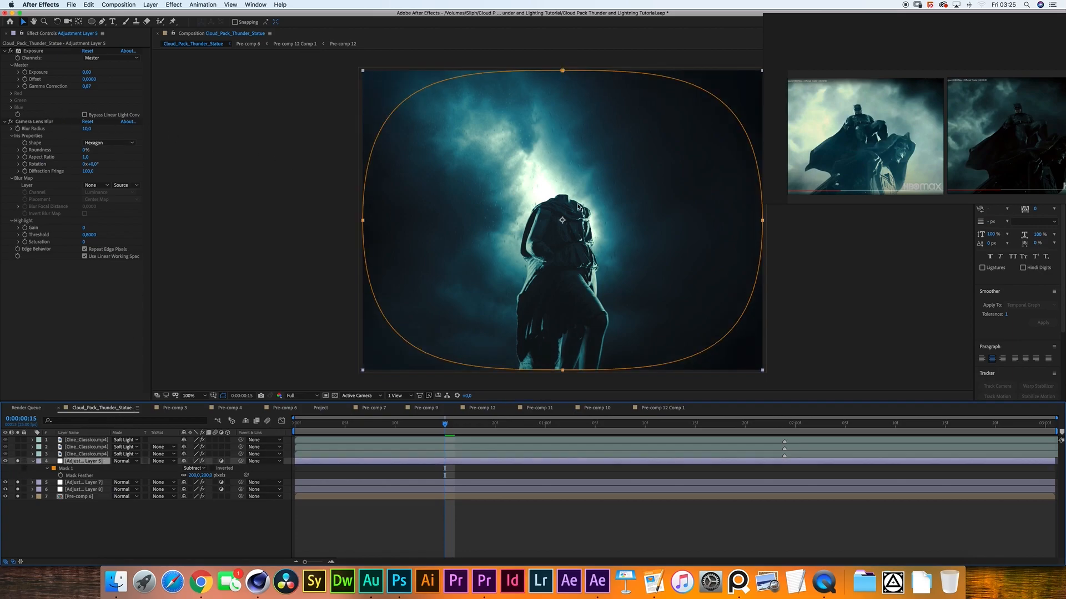
left_click(184, 525)
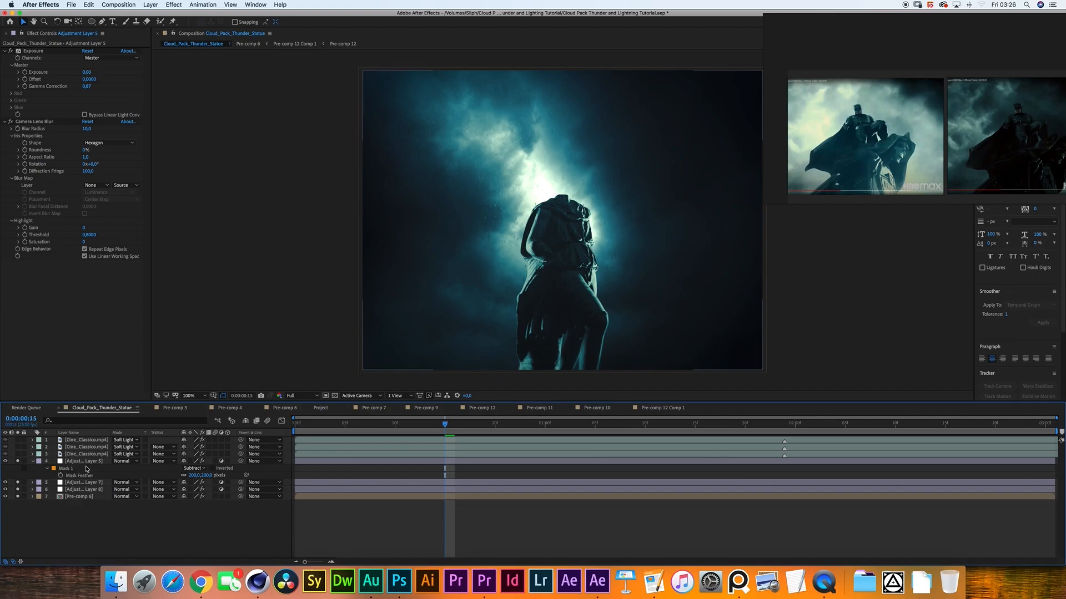
left_click_drag(18, 462, 18, 506)
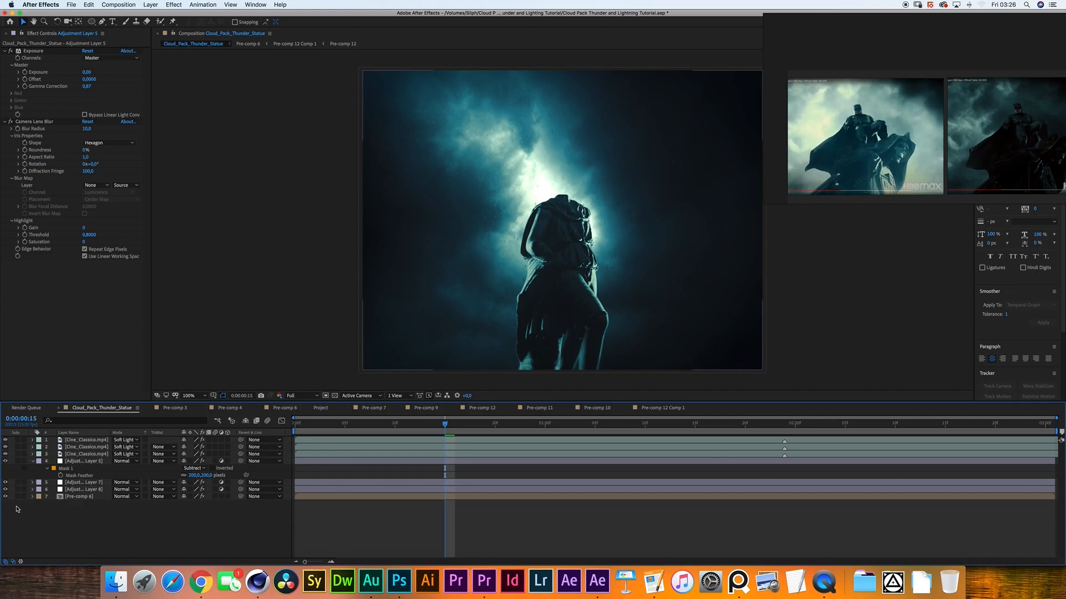